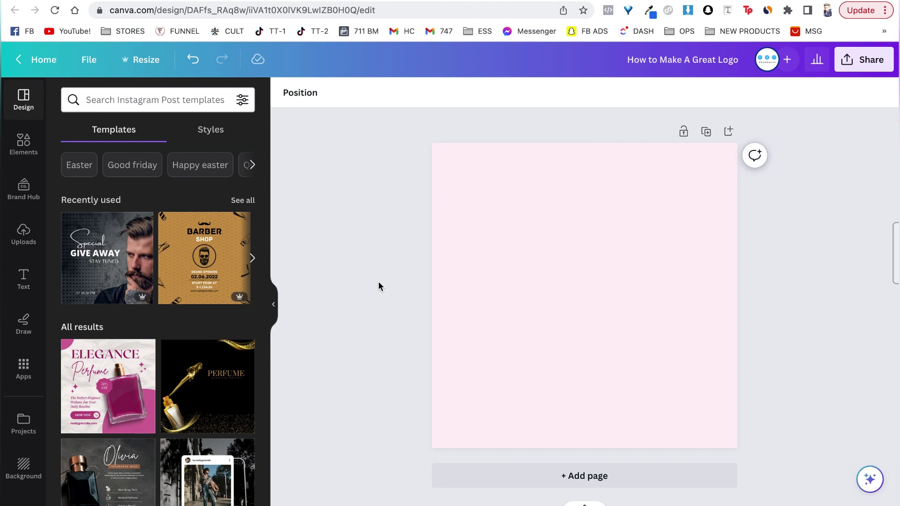
- Add a heading to the blank pink page and set its text to "Happy Monkey"
{"action": "left_click", "coordinate": [200, 165]}
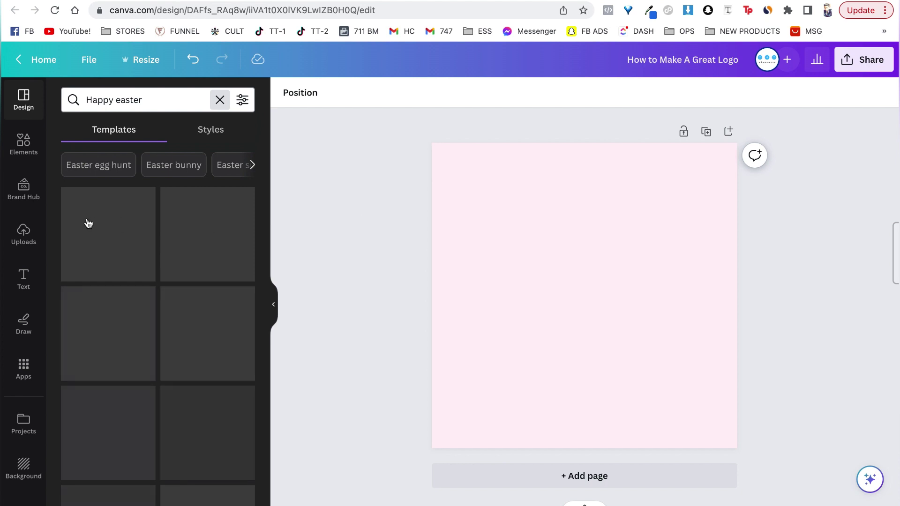
{"action": "left_click", "coordinate": [28, 284]}
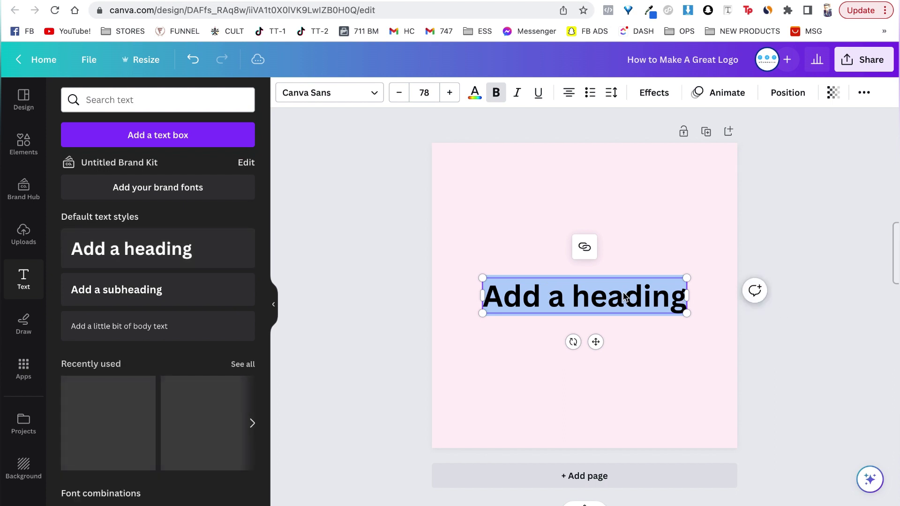
{"action": "type", "text": "HH"}
{"action": "key", "text": "BackSpace"}
{"action": "type", "text": "ap"}
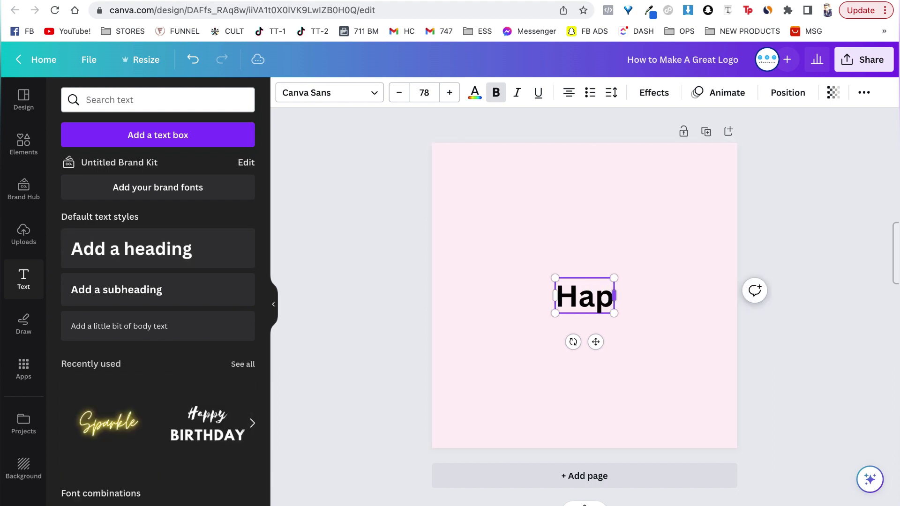
{"action": "type", "text": "py Monkey"}
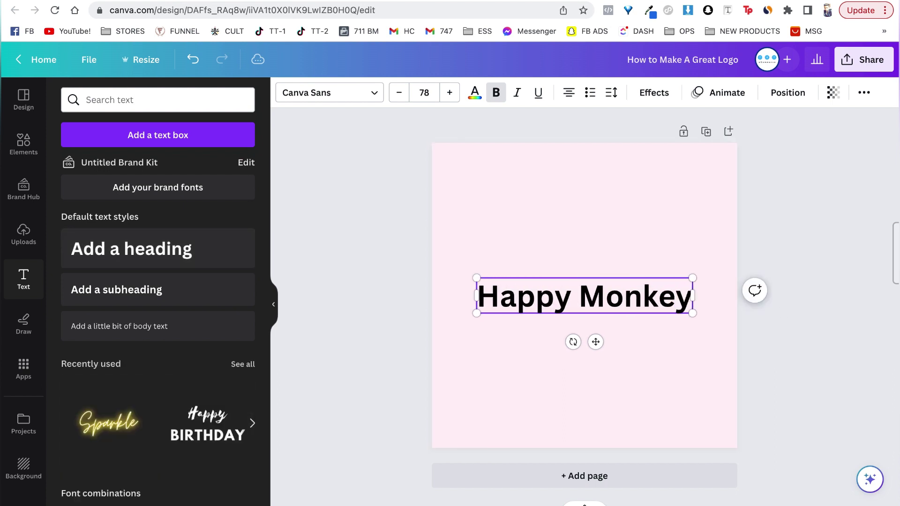
{"action": "left_click", "coordinate": [624, 238]}
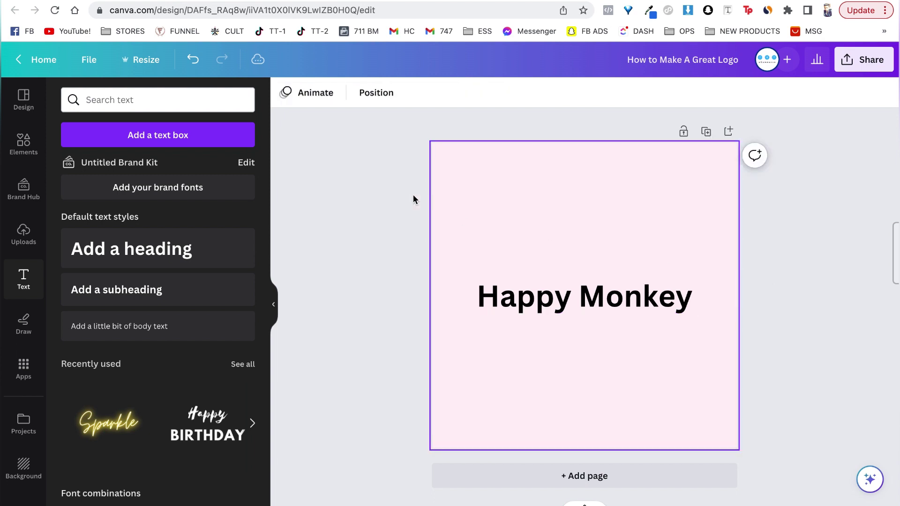
- Shrink the "Happy Monkey" heading to a font size of about 50 and centre it near the page's upper edge
{"action": "left_click", "coordinate": [685, 315]}
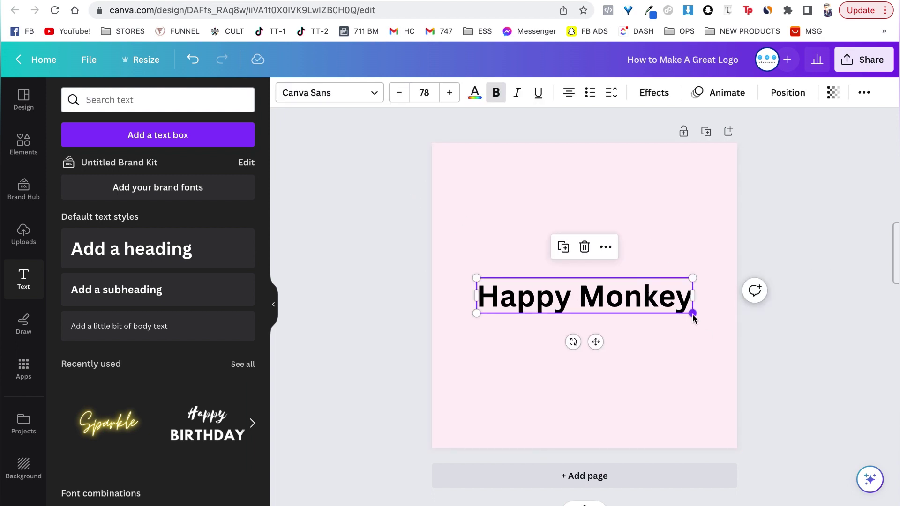
{"action": "left_click_drag", "start_coordinate": [691, 313], "coordinate": [614, 301]}
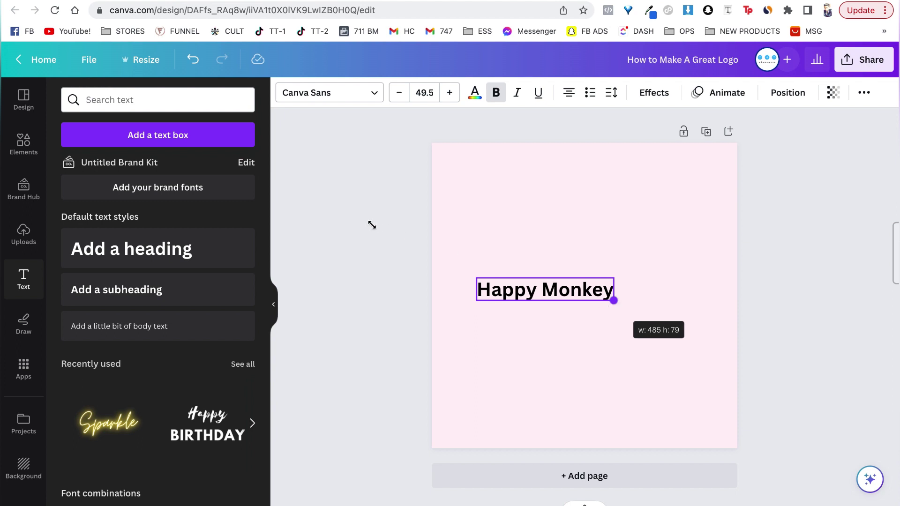
{"action": "left_click", "coordinate": [741, 246]}
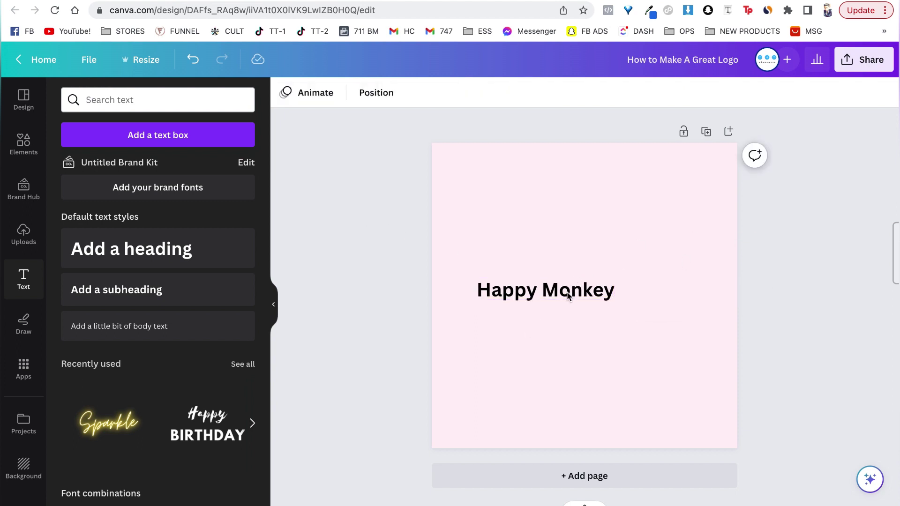
{"action": "left_click_drag", "start_coordinate": [560, 294], "coordinate": [605, 184]}
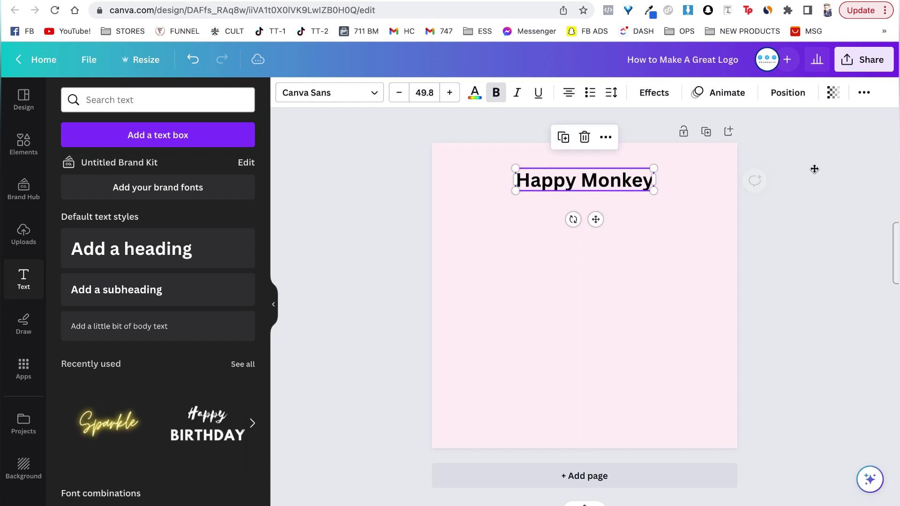
{"action": "left_click", "coordinate": [381, 202]}
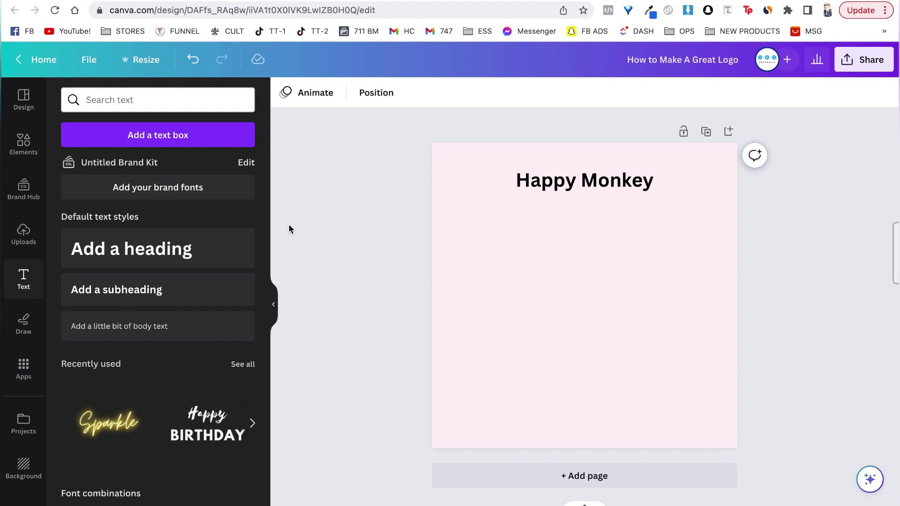
- Search the templates for "kids" and replace the current page with the "Mental Health" tips template
{"action": "left_click", "coordinate": [24, 98]}
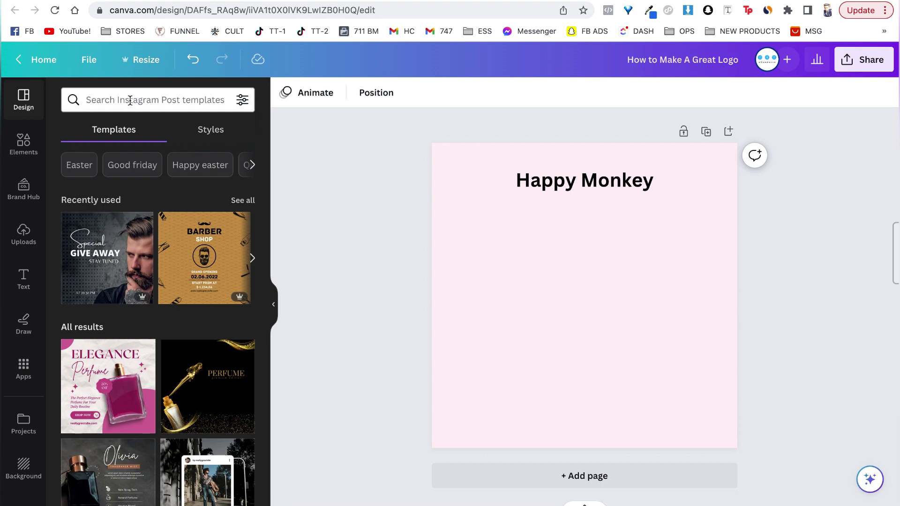
{"action": "left_click", "coordinate": [130, 100]}
{"action": "key", "text": "super+shift+b"}
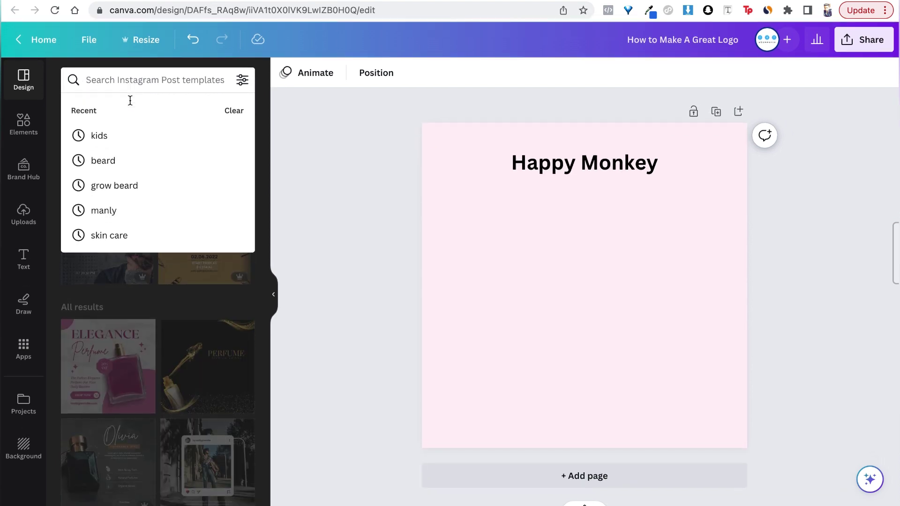
{"action": "left_click", "coordinate": [109, 137]}
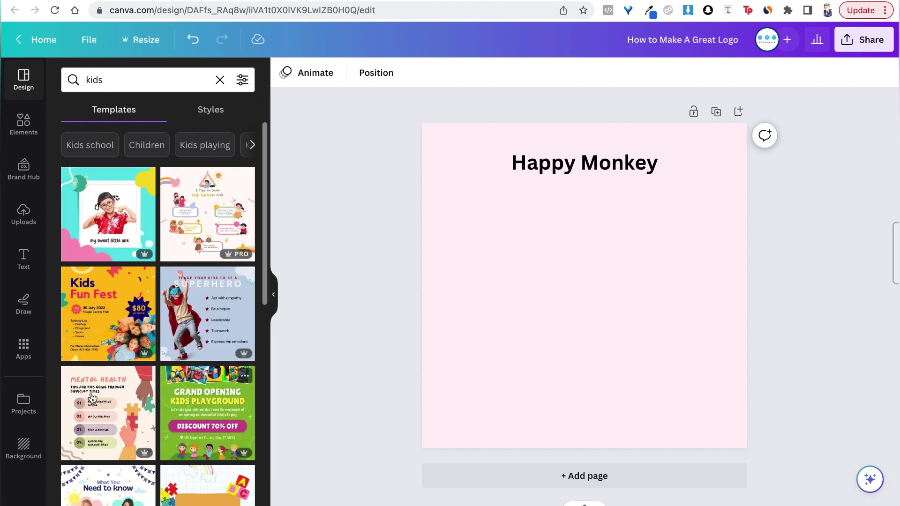
{"action": "scroll", "coordinate": [94, 386], "scroll_direction": "down", "scroll_amount": 1}
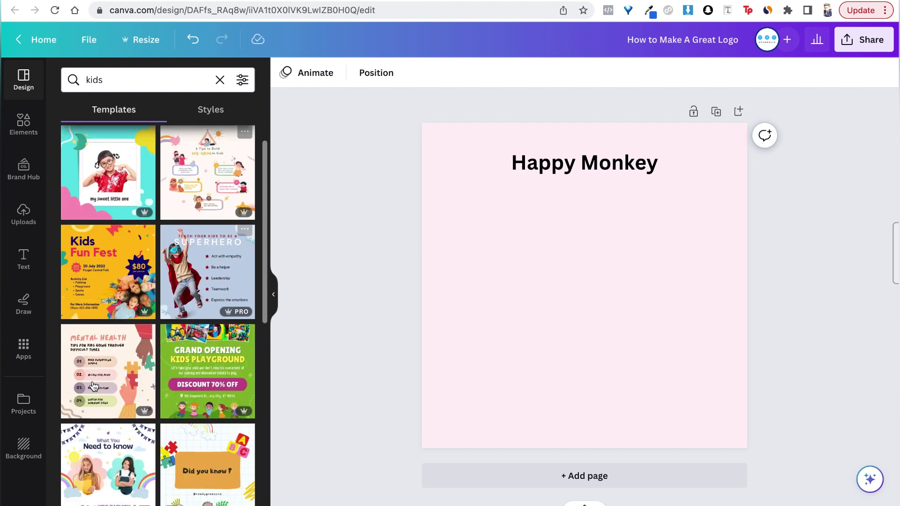
{"action": "left_click", "coordinate": [110, 346]}
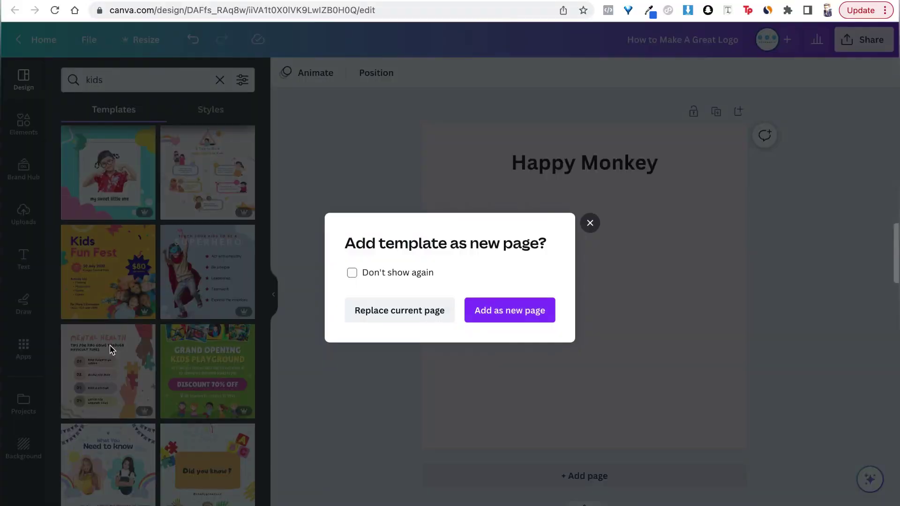
{"action": "left_click", "coordinate": [436, 311]}
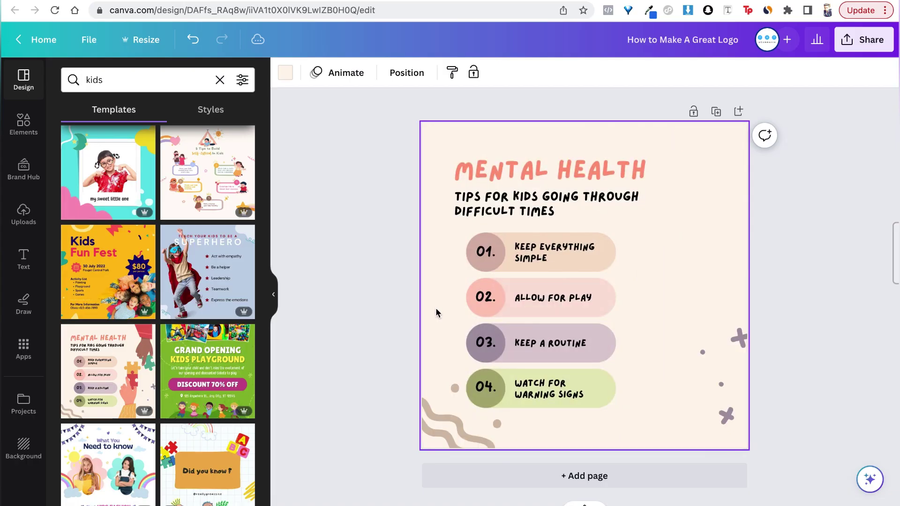
- Delete the template's subtitle, list items, illustrations and background colour, keeping only the "Mental Health" title
{"action": "left_click", "coordinate": [505, 175]}
{"action": "left_click", "coordinate": [379, 155]}
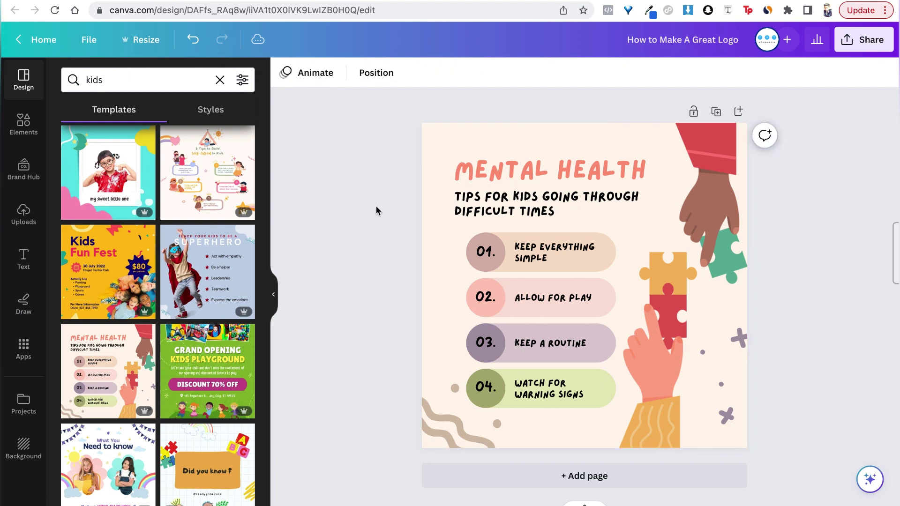
{"action": "mouse_move", "coordinate": [375, 201]}
{"action": "left_mouse_down"}
{"action": "mouse_move", "coordinate": [715, 342]}
{"action": "mouse_move", "coordinate": [747, 383]}
{"action": "left_mouse_up"}
{"action": "key", "text": "Delete"}
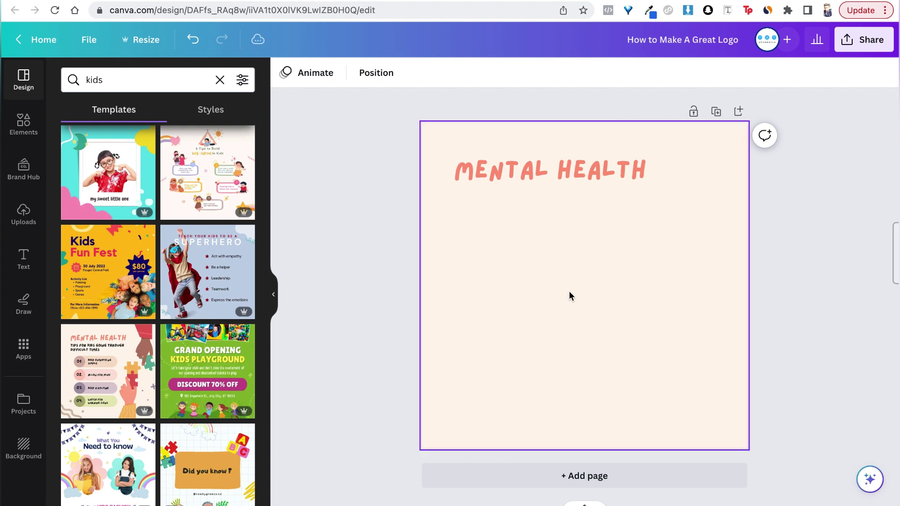
{"action": "left_click", "coordinate": [569, 295]}
{"action": "key", "text": "Delete"}
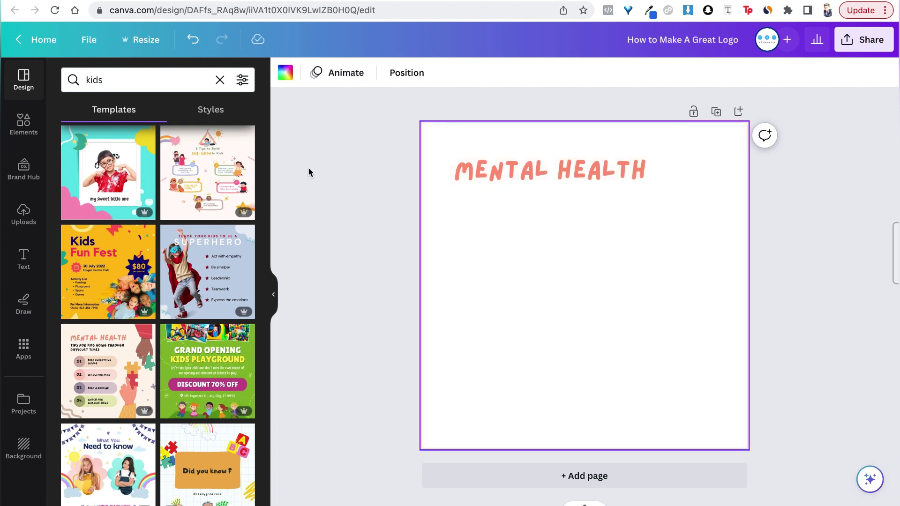
- Centre-align the "Mental Health" title and shrink it to a font size of about 51.6
{"action": "left_click", "coordinate": [526, 183]}
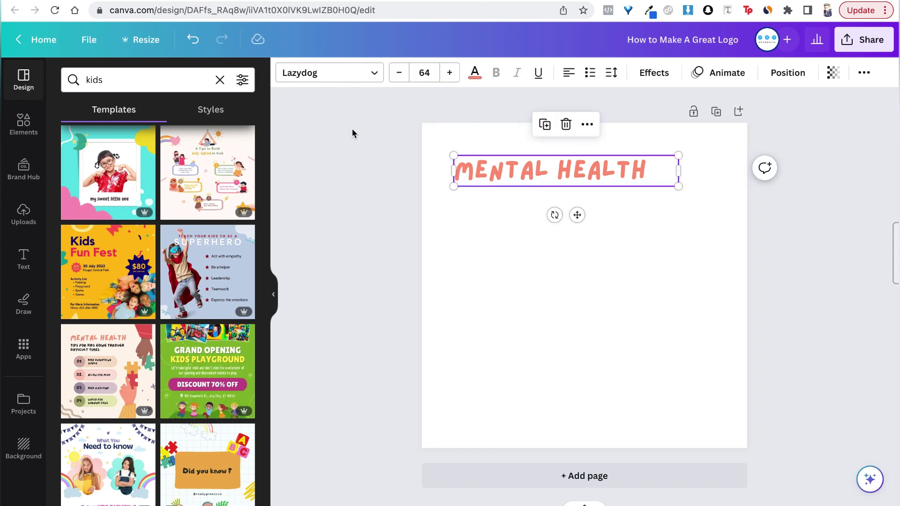
{"action": "left_click", "coordinate": [336, 164]}
{"action": "left_click", "coordinate": [677, 186]}
{"action": "key", "text": "ctrl+shift+c"}
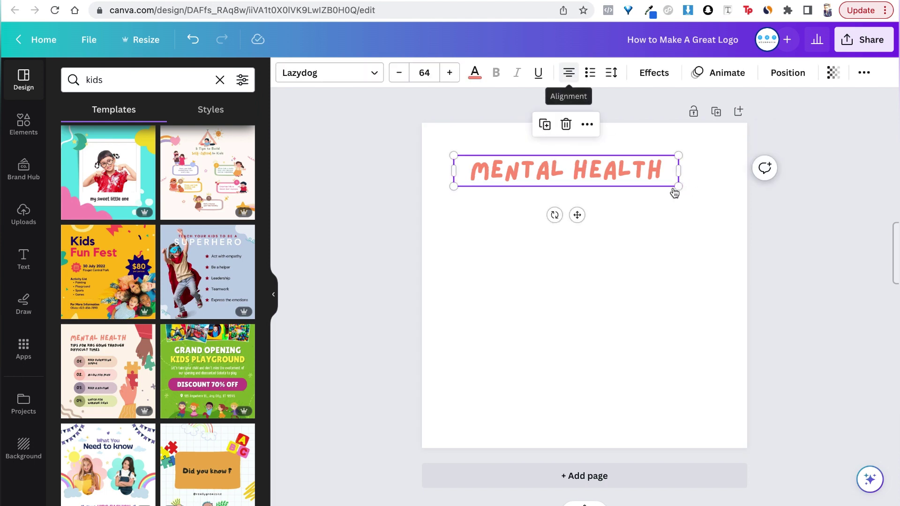
{"action": "left_click_drag", "start_coordinate": [636, 181], "coordinate": [635, 180]}
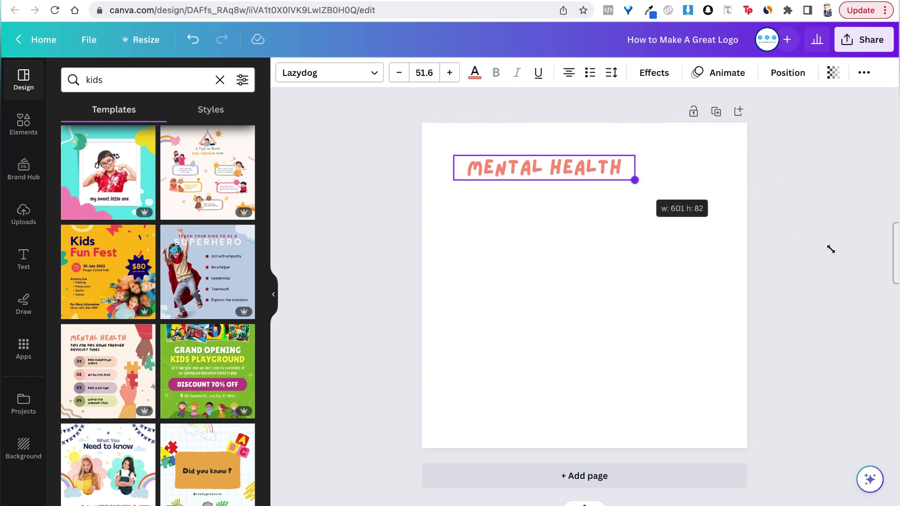
{"action": "left_click", "coordinate": [371, 164]}
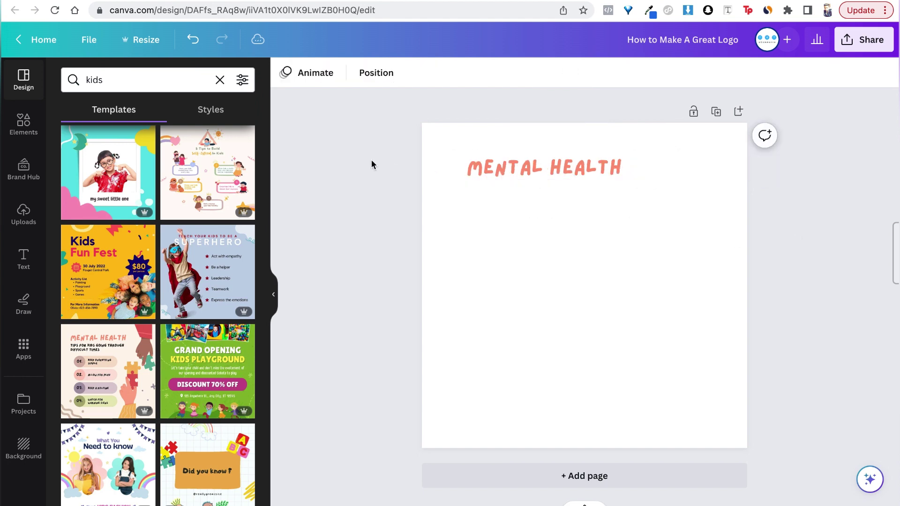
- Replace the title text with "HAPPY MONKEY" and move it to about the horizontal centre near the page's upper edge
{"action": "left_click", "coordinate": [521, 167]}
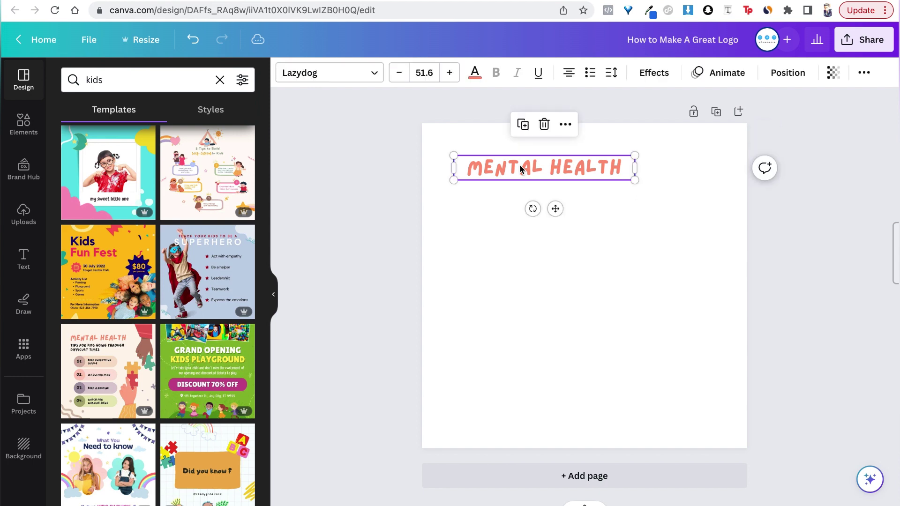
{"action": "left_click", "coordinate": [520, 166]}
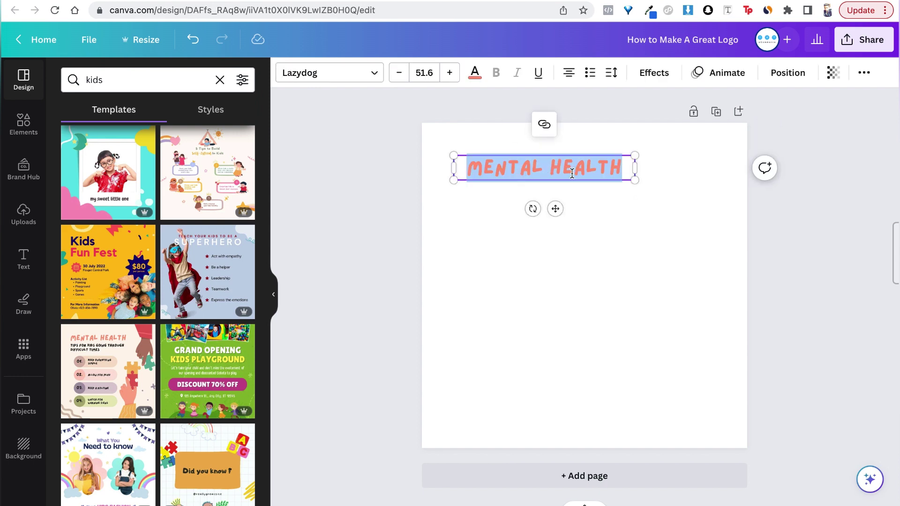
{"action": "type", "text": "HHAPPY MONKEY"}
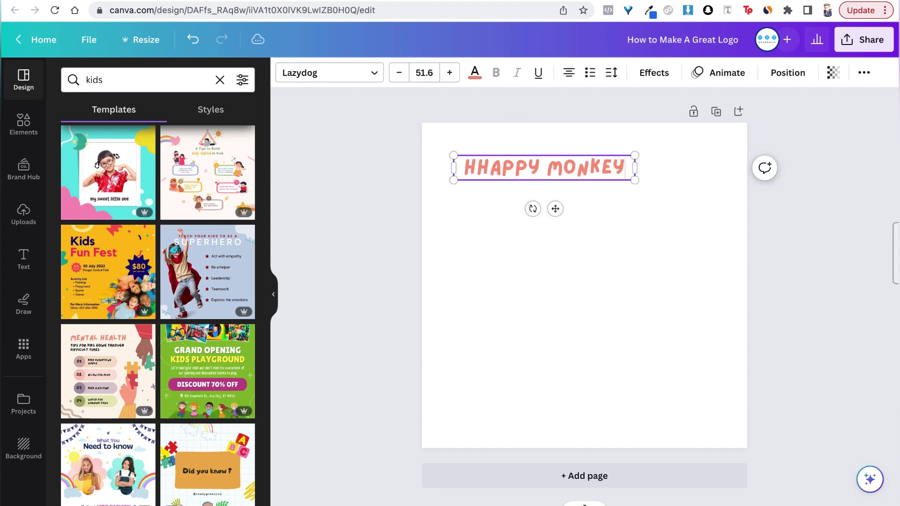
{"action": "key", "text": "Escape"}
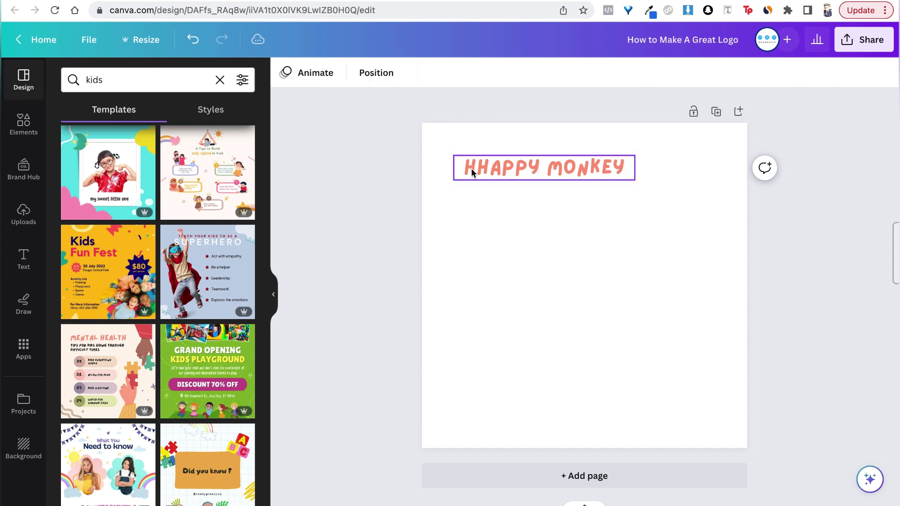
{"action": "left_click", "coordinate": [476, 168]}
{"action": "left_click", "coordinate": [476, 168]}
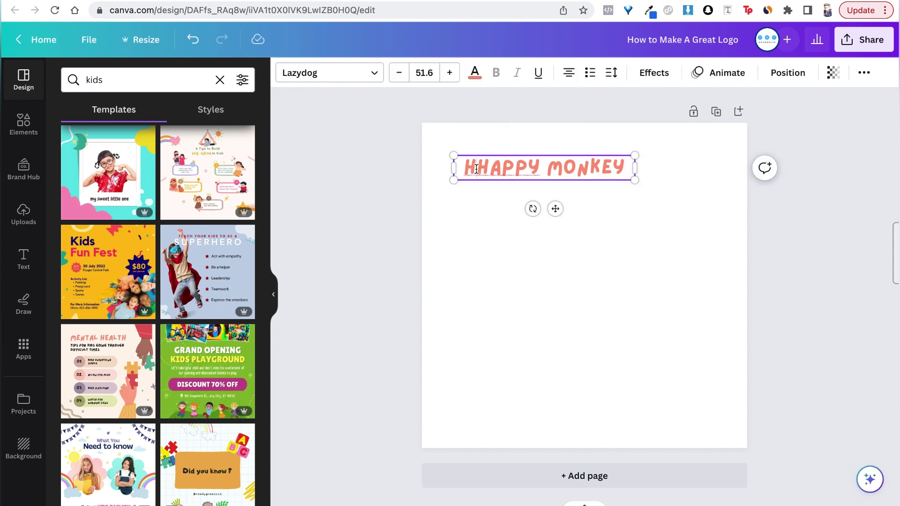
{"action": "key", "text": "BackSpace"}
{"action": "key", "text": "Escape"}
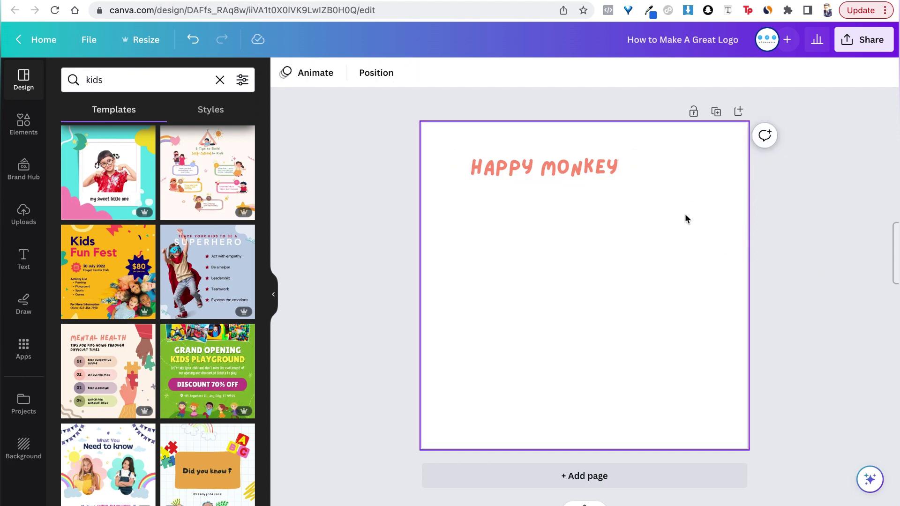
{"action": "left_click", "coordinate": [603, 176]}
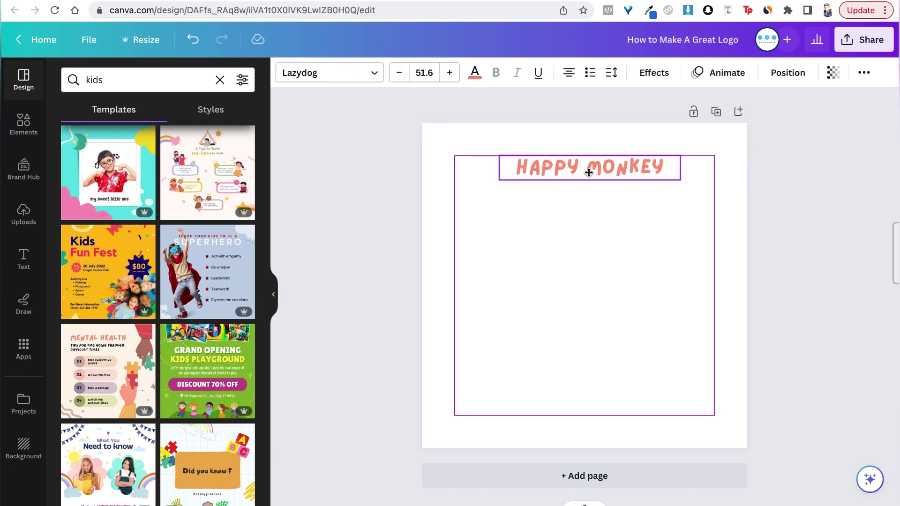
{"action": "left_click_drag", "start_coordinate": [588, 170], "coordinate": [583, 172]}
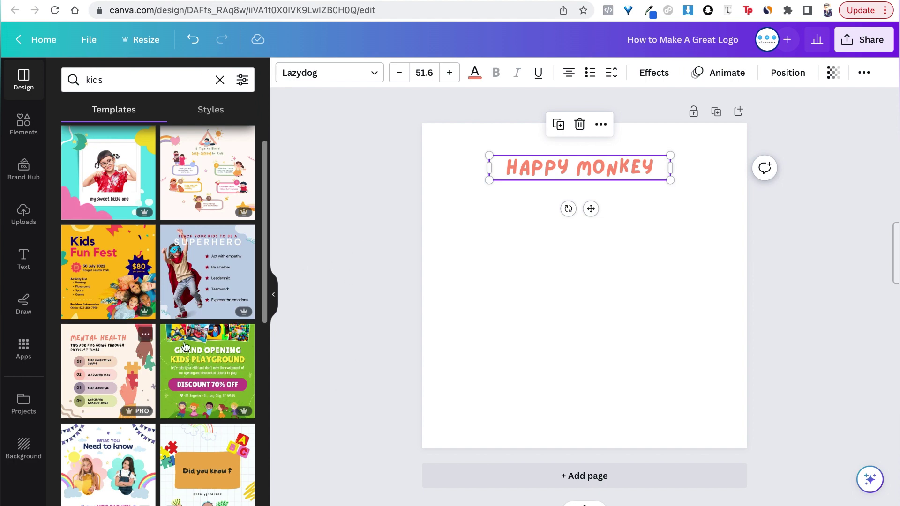
- Add the "New Kids Collection" spring template with the smiling flower as a new page
{"action": "scroll", "coordinate": [185, 347], "scroll_direction": "down", "scroll_amount": 2}
{"action": "scroll", "coordinate": [183, 345], "scroll_direction": "down", "scroll_amount": 2}
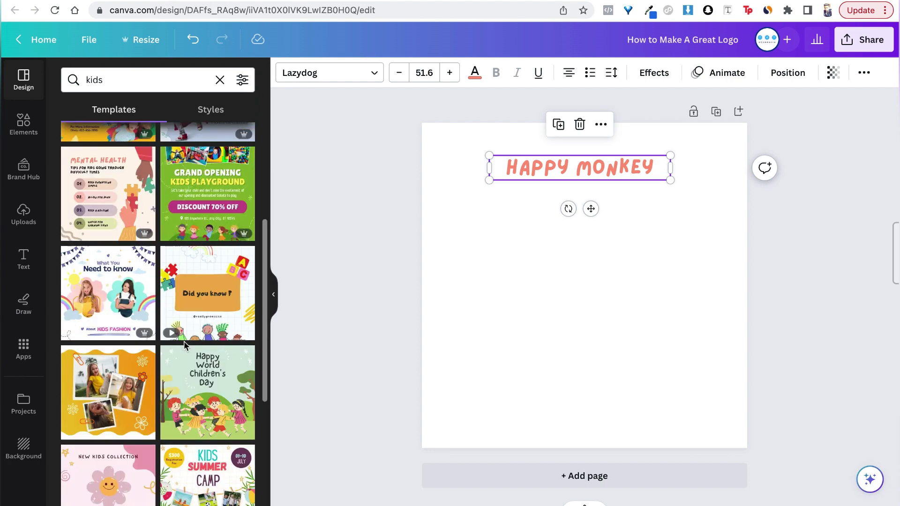
{"action": "scroll", "coordinate": [184, 341], "scroll_direction": "down", "scroll_amount": 1}
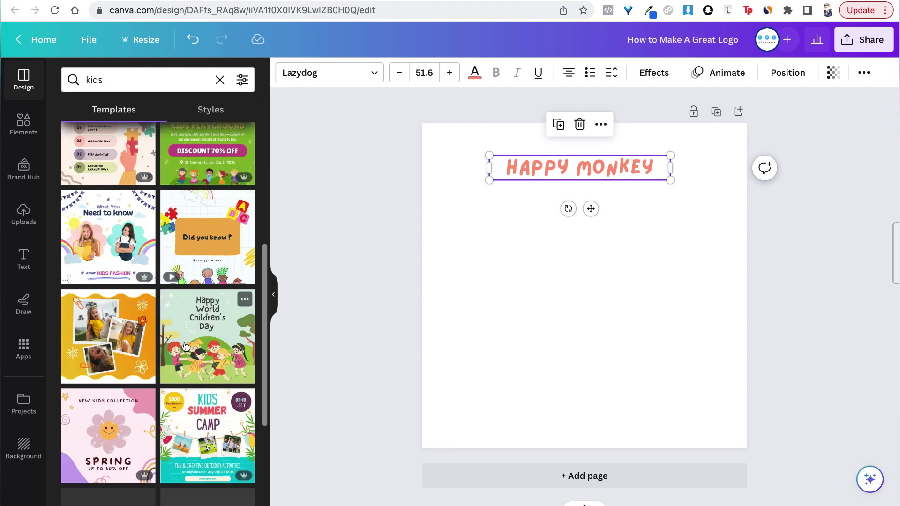
{"action": "left_click", "coordinate": [105, 466]}
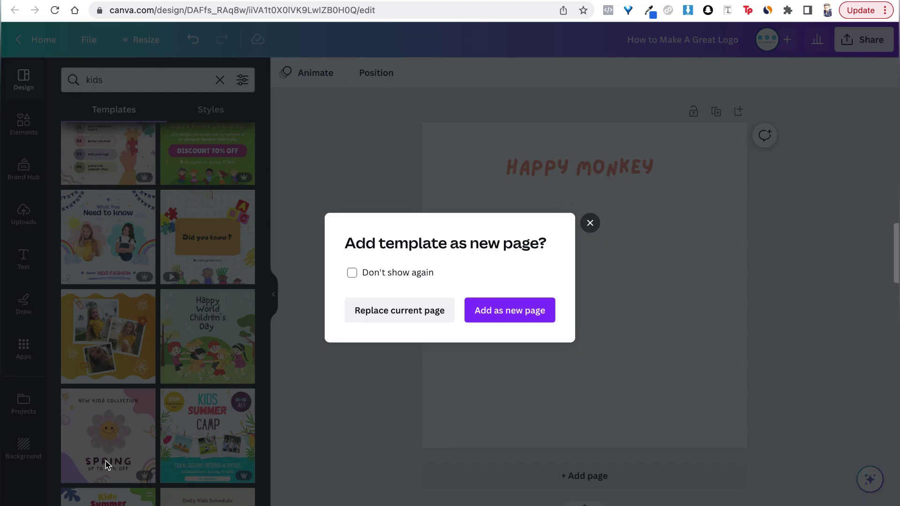
{"action": "left_click", "coordinate": [490, 313]}
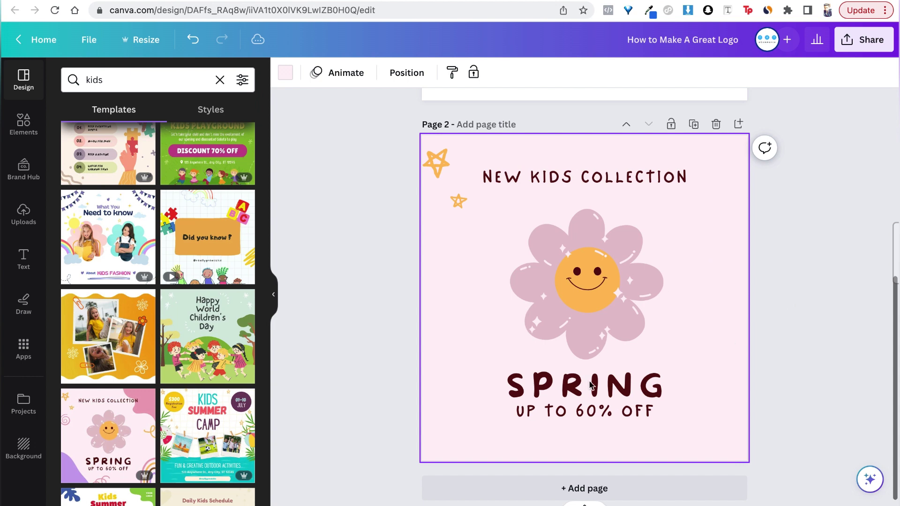
- Check which font the "SPRING" title on page 2 uses and return to page 1
{"action": "left_click", "coordinate": [590, 385]}
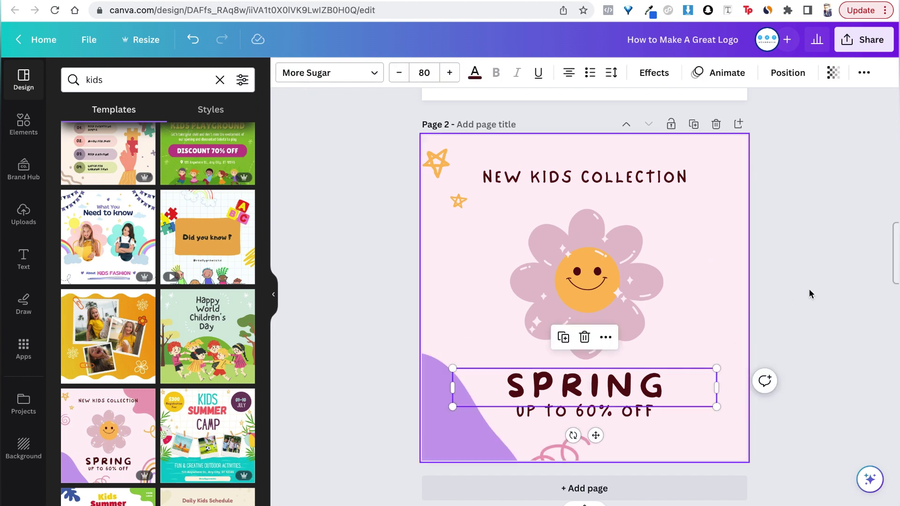
{"action": "scroll", "coordinate": [810, 293], "scroll_direction": "up", "scroll_amount": 5}
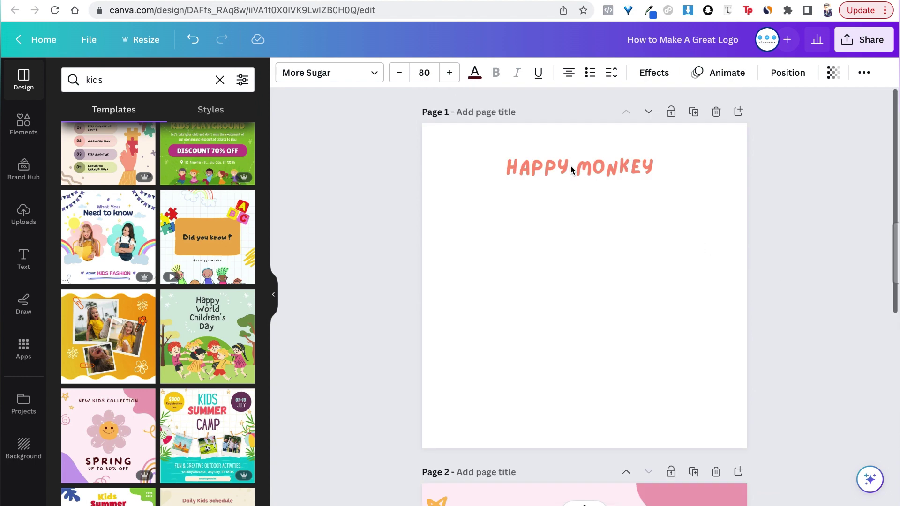
{"action": "key", "text": "Escape"}
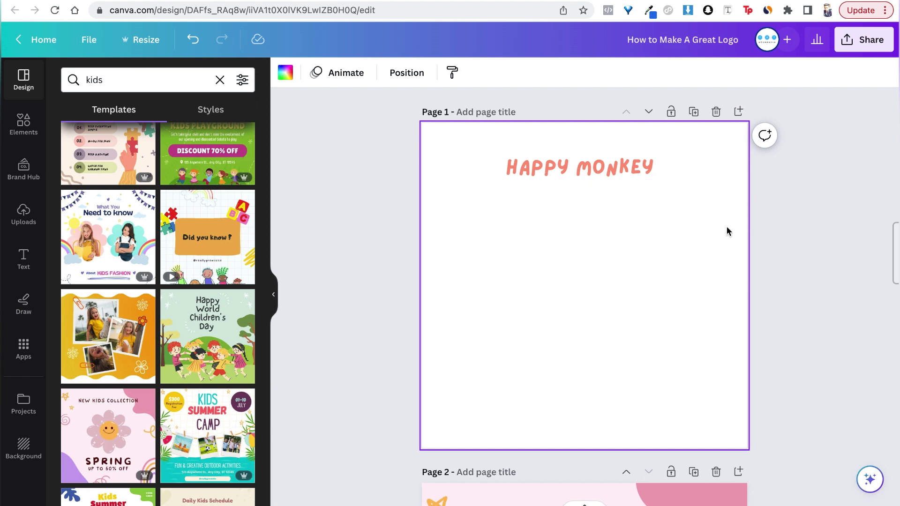
{"action": "left_click", "coordinate": [791, 187]}
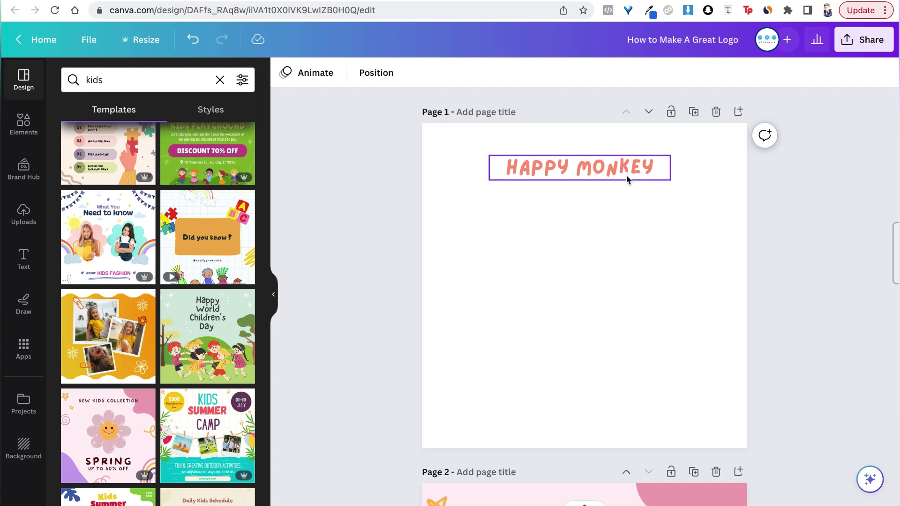
- Duplicate the "HAPPY MONKEY" title and place the copy directly beneath the original, aligned to its centre
{"action": "left_click", "coordinate": [592, 170]}
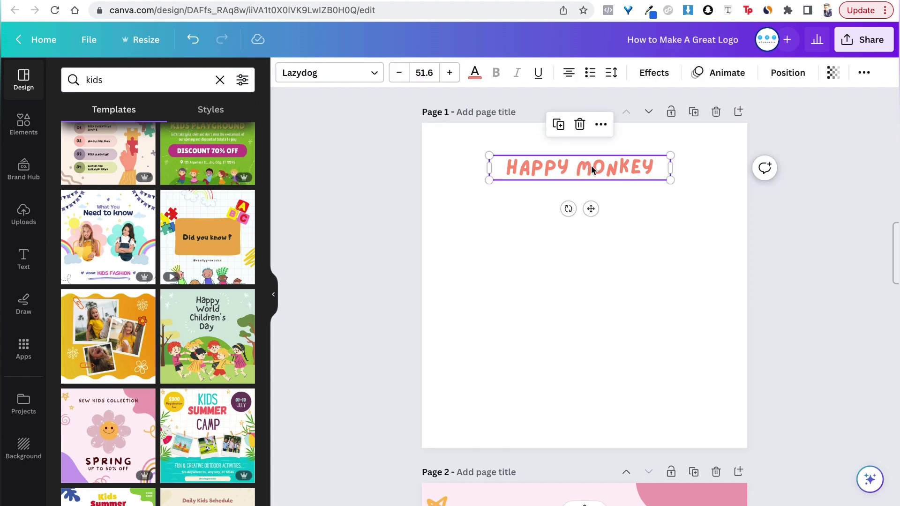
{"action": "key", "text": "ctrl+d"}
{"action": "left_click_drag", "start_coordinate": [590, 209], "coordinate": [582, 206]}
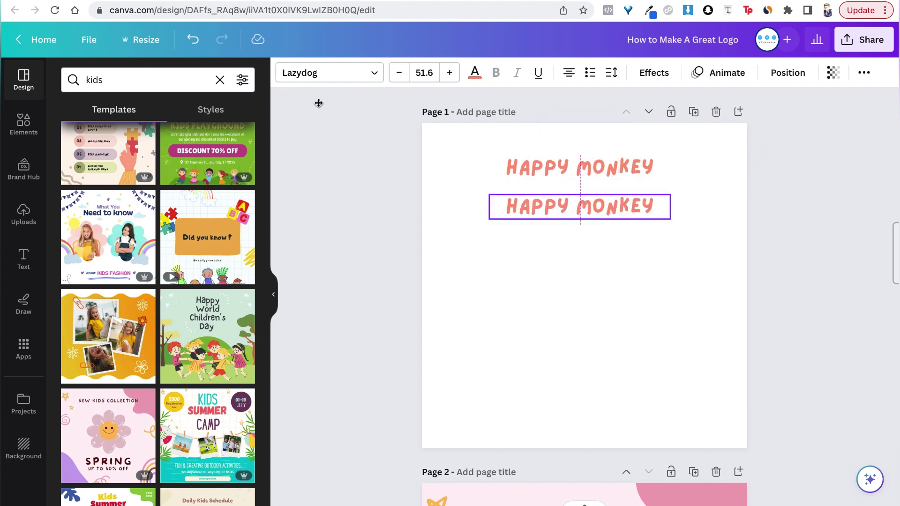
- Set the font of the duplicated title to More Sugar
{"action": "left_click", "coordinate": [303, 75]}
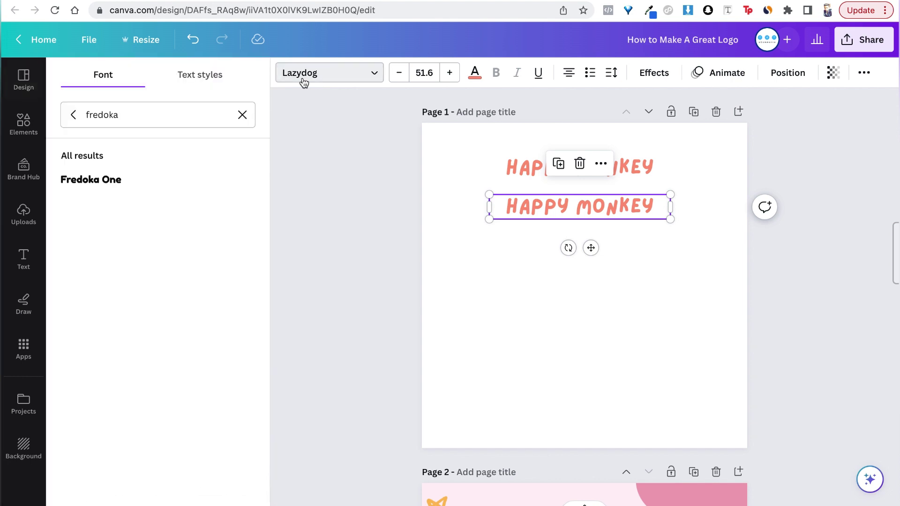
{"action": "left_click", "coordinate": [199, 114]}
{"action": "key", "text": "super+a"}
{"action": "type", "text": "more sugar"}
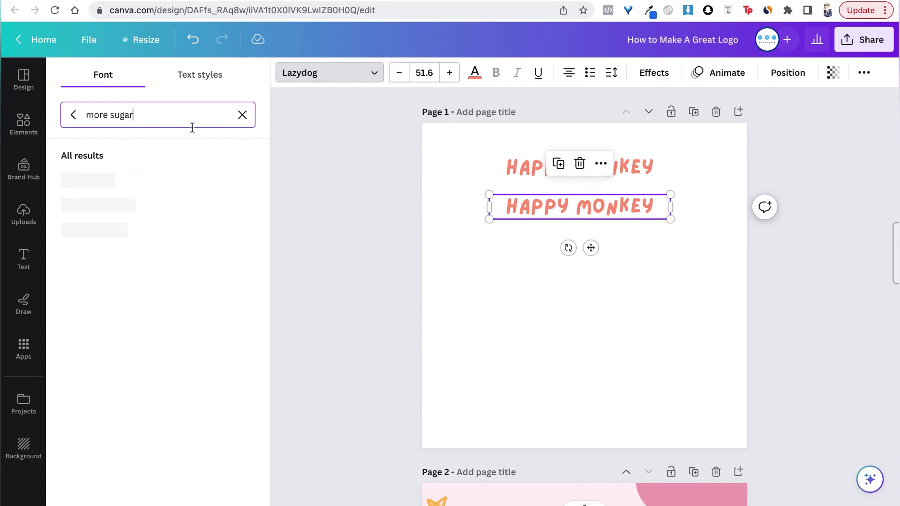
{"action": "left_click", "coordinate": [104, 183]}
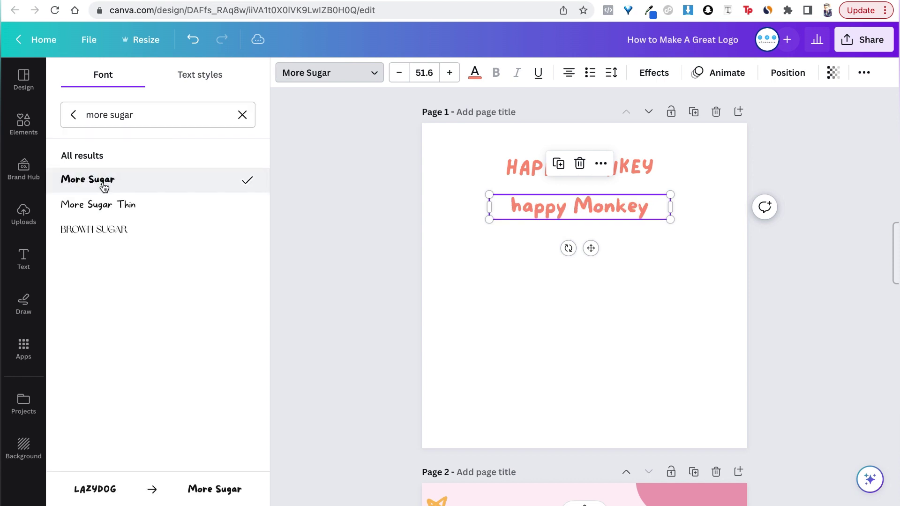
- Capitalise the first letter of the More Sugar title so it reads "Happy Monkey"
{"action": "left_click", "coordinate": [519, 208]}
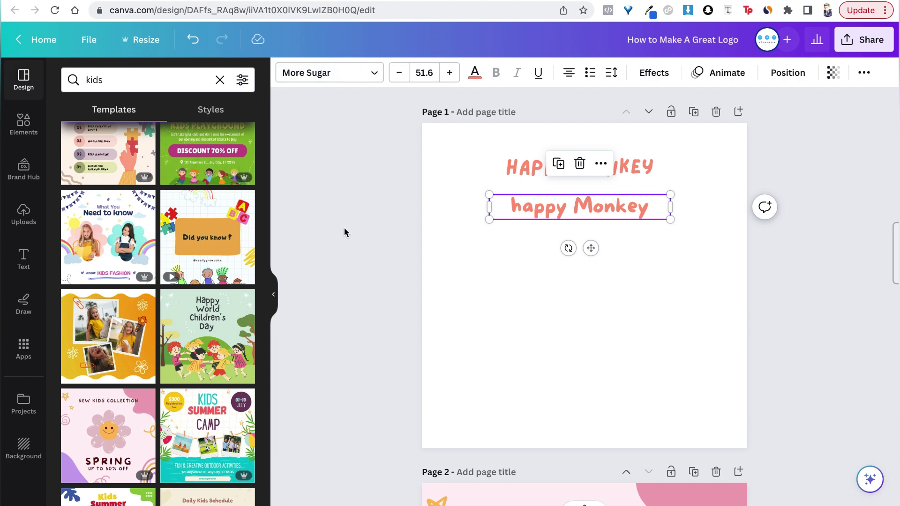
{"action": "double_click", "coordinate": [522, 207]}
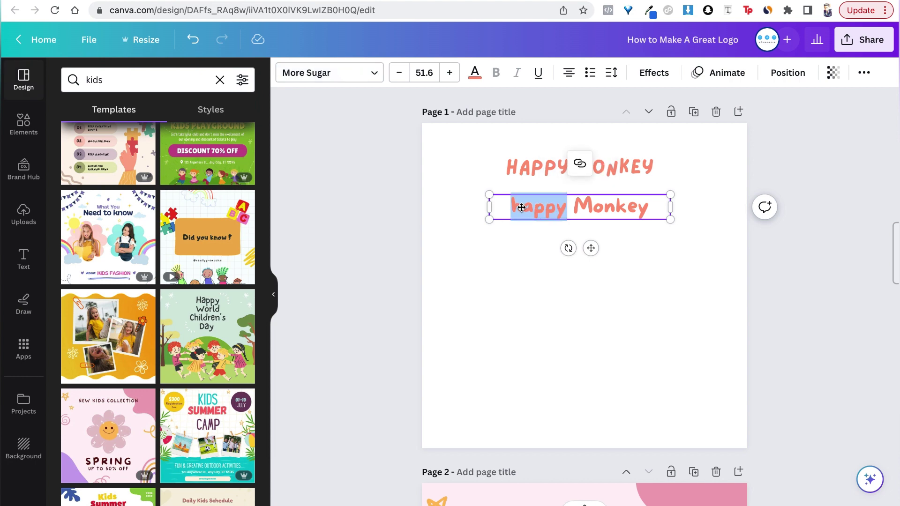
{"action": "left_click", "coordinate": [518, 207]}
{"action": "key", "text": "BackSpace"}
{"action": "type", "text": "H"}
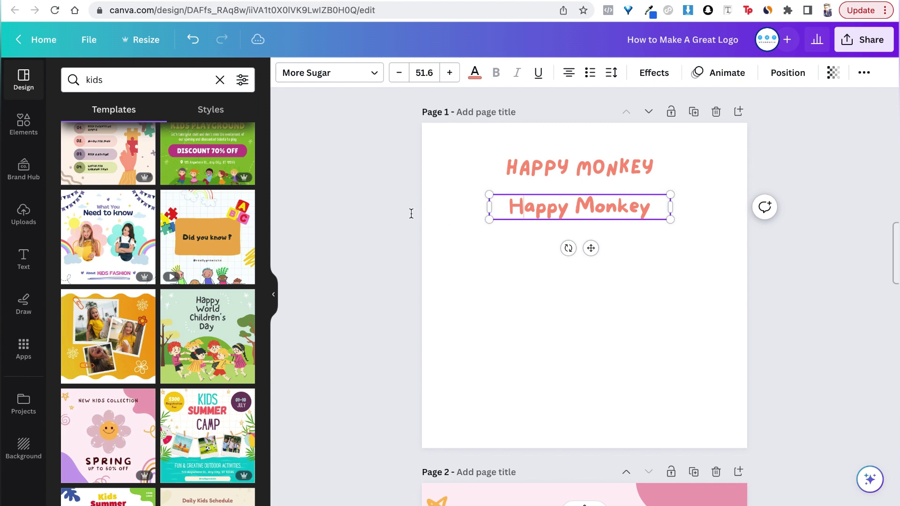
{"action": "left_click", "coordinate": [378, 209]}
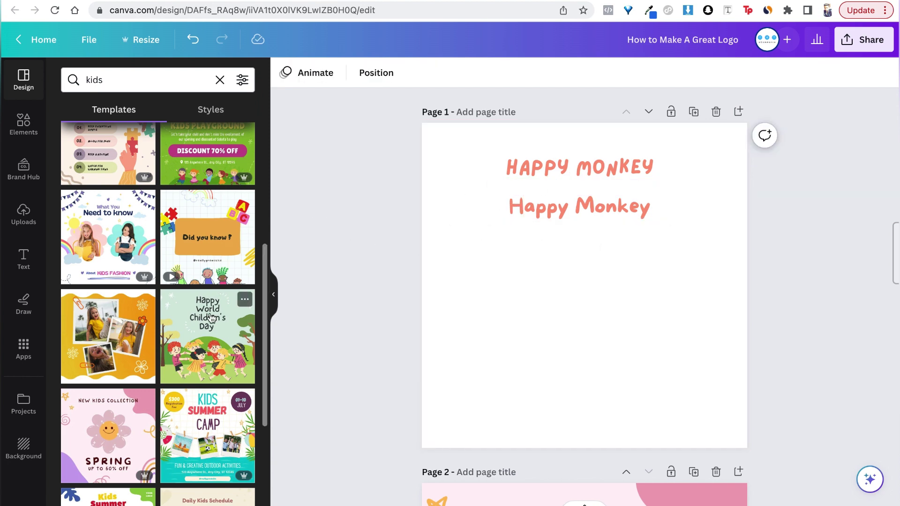
- Find the blue "Summer Sale" kids fashion template with white daisies and add it as a new page
{"action": "scroll", "coordinate": [211, 318], "scroll_direction": "down", "scroll_amount": 2}
{"action": "scroll", "coordinate": [211, 317], "scroll_direction": "down", "scroll_amount": 5}
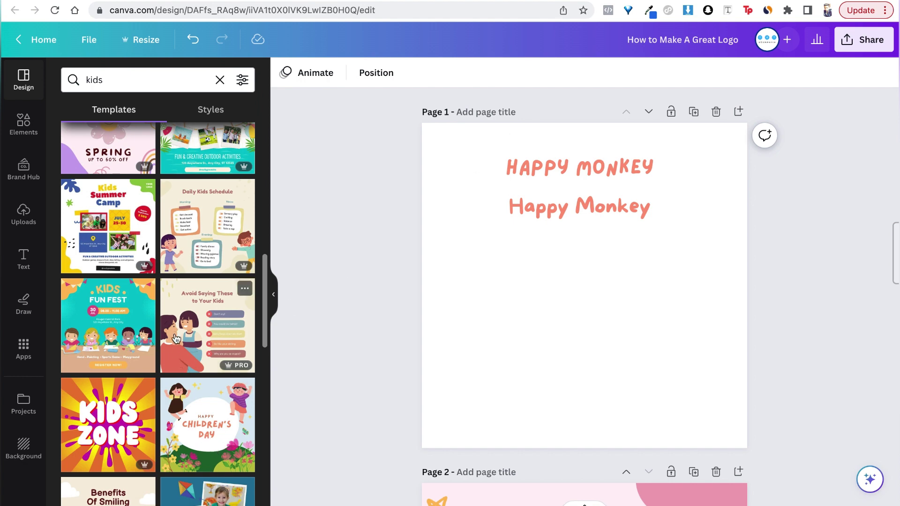
{"action": "scroll", "coordinate": [177, 338], "scroll_direction": "down", "scroll_amount": 3}
{"action": "scroll", "coordinate": [176, 339], "scroll_direction": "down", "scroll_amount": 3}
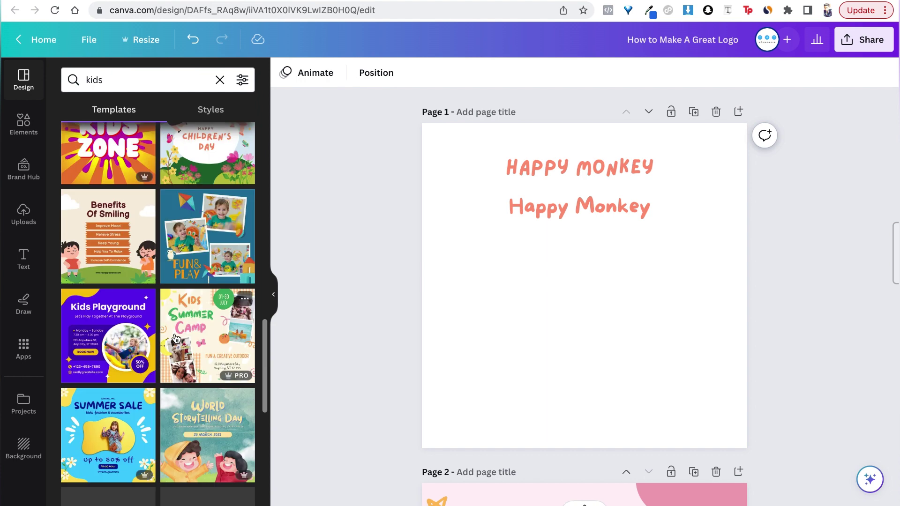
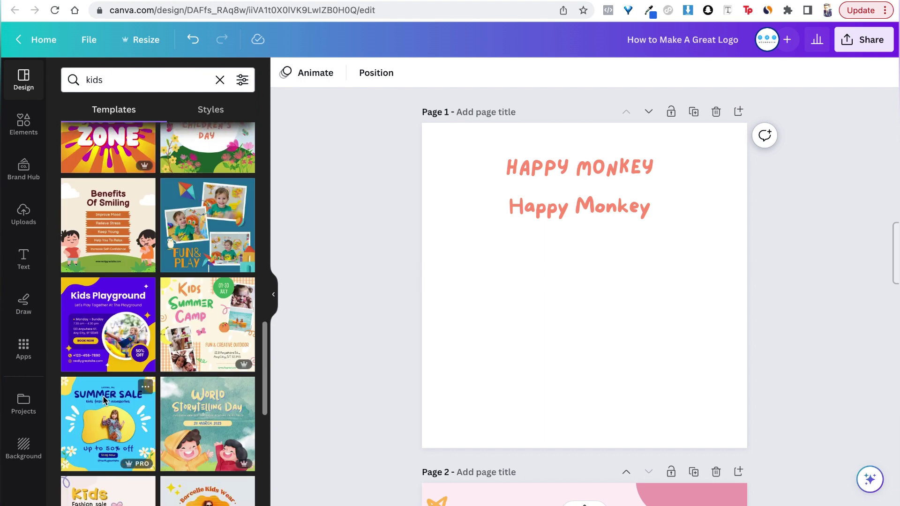
{"action": "left_click", "coordinate": [104, 400]}
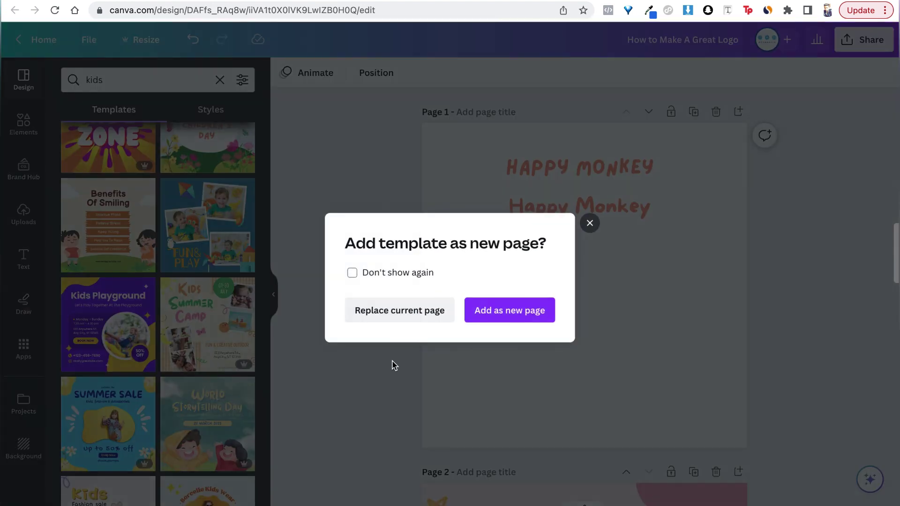
{"action": "left_click", "coordinate": [509, 317]}
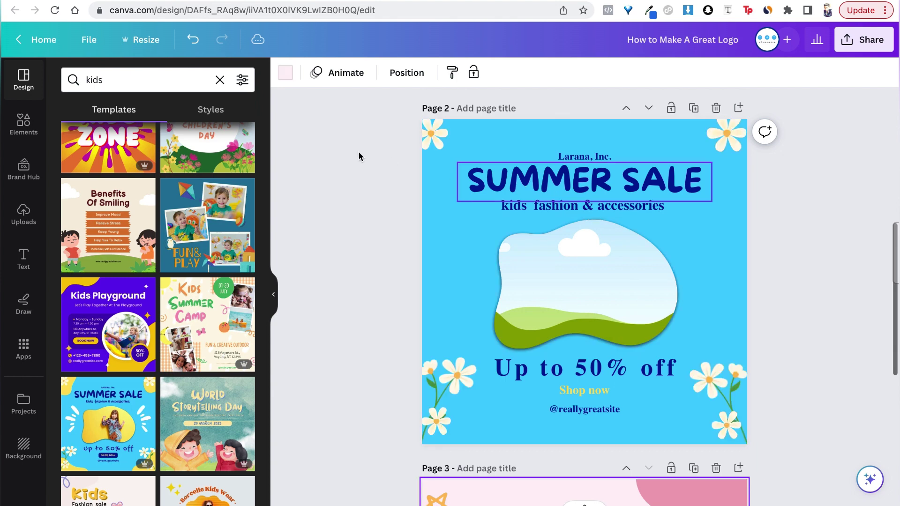
- Check the fonts of the "SUMMER SALE" and "Up to 50% off" texts on page 2
{"action": "left_click", "coordinate": [625, 197]}
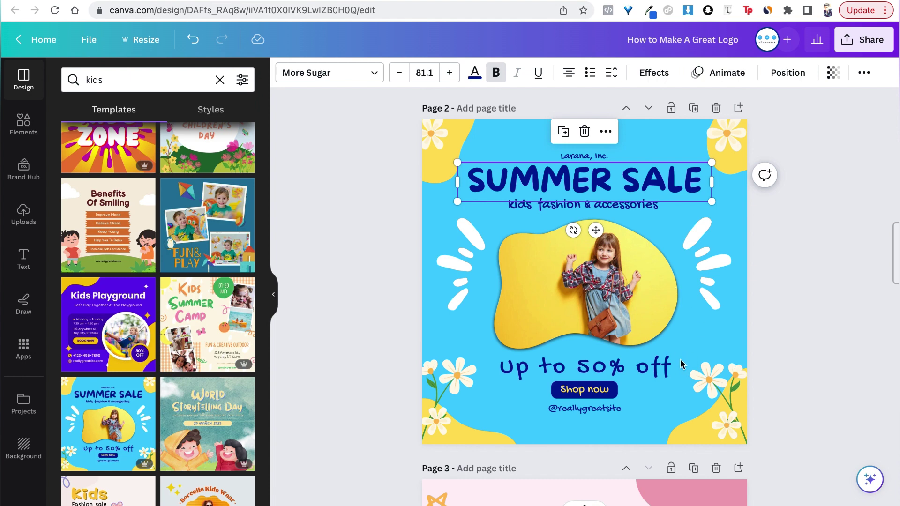
{"action": "left_click", "coordinate": [531, 370]}
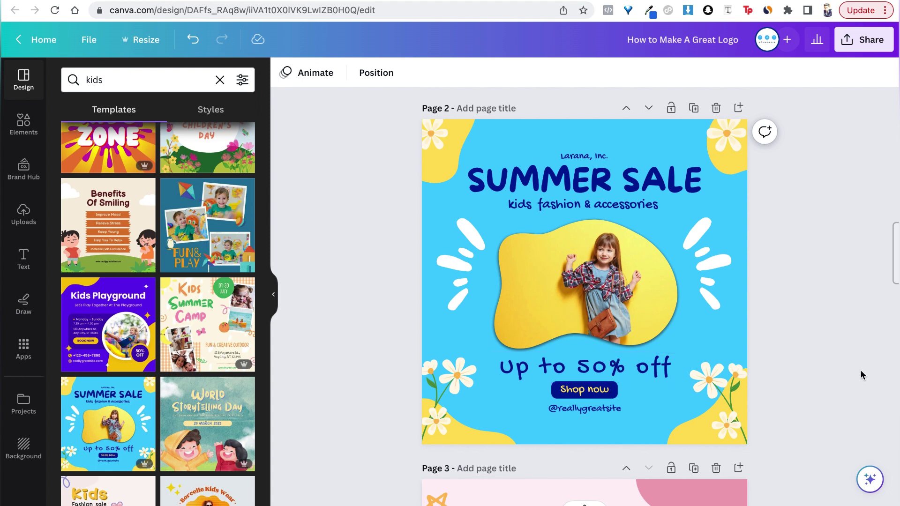
{"action": "left_click", "coordinate": [571, 377]}
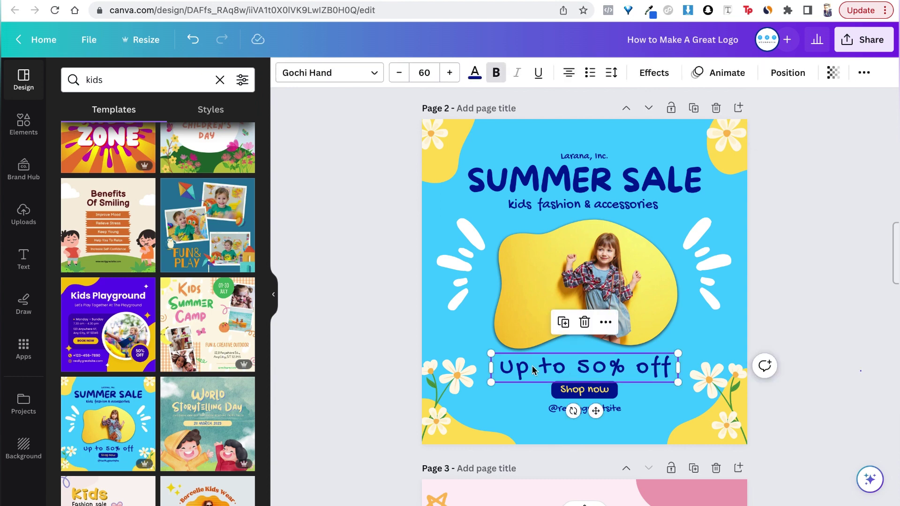
{"action": "left_click", "coordinate": [314, 119]}
{"action": "left_click", "coordinate": [519, 376]}
- Duplicate the More Sugar "Happy Monkey" title on page 1 and place the copy centred beneath it as a third line
{"action": "scroll", "coordinate": [281, 124], "scroll_direction": "up", "scroll_amount": 8}
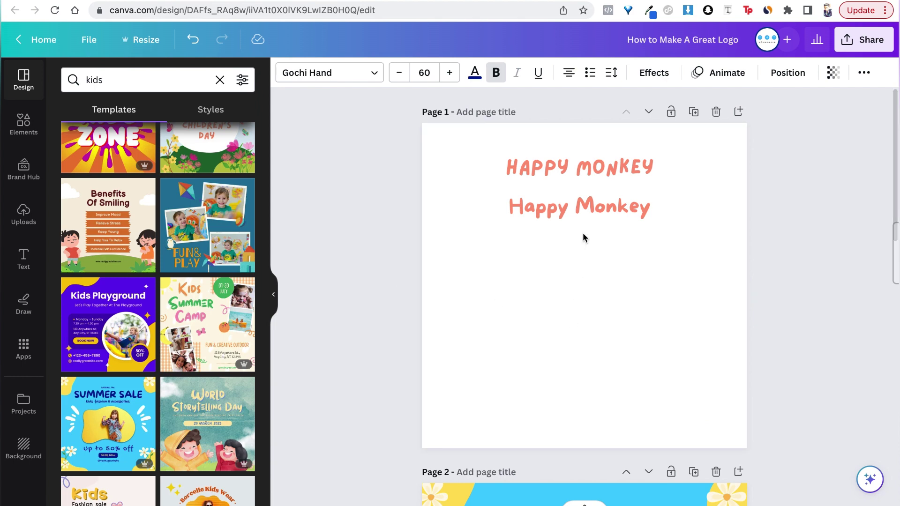
{"action": "left_click", "coordinate": [567, 206]}
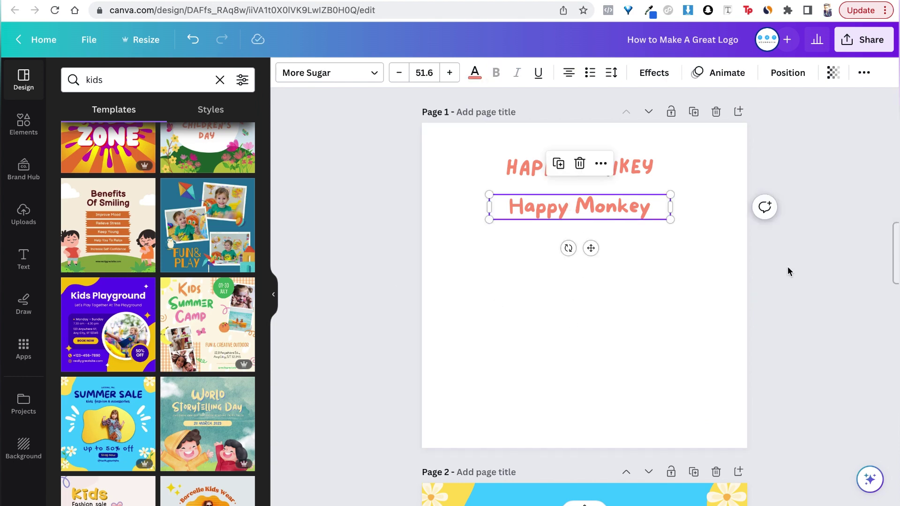
{"action": "key", "text": "super+d"}
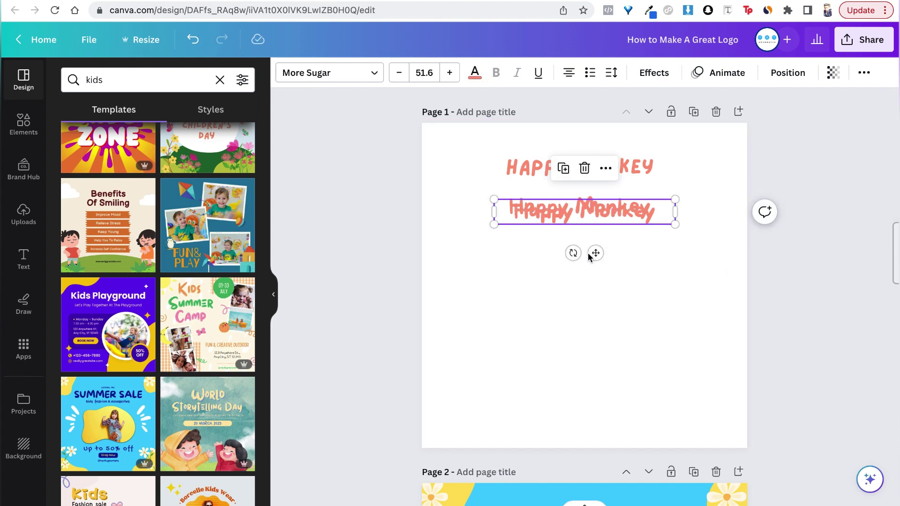
{"action": "left_click_drag", "start_coordinate": [587, 255], "coordinate": [586, 252]}
{"action": "triple_click", "coordinate": [635, 246]}
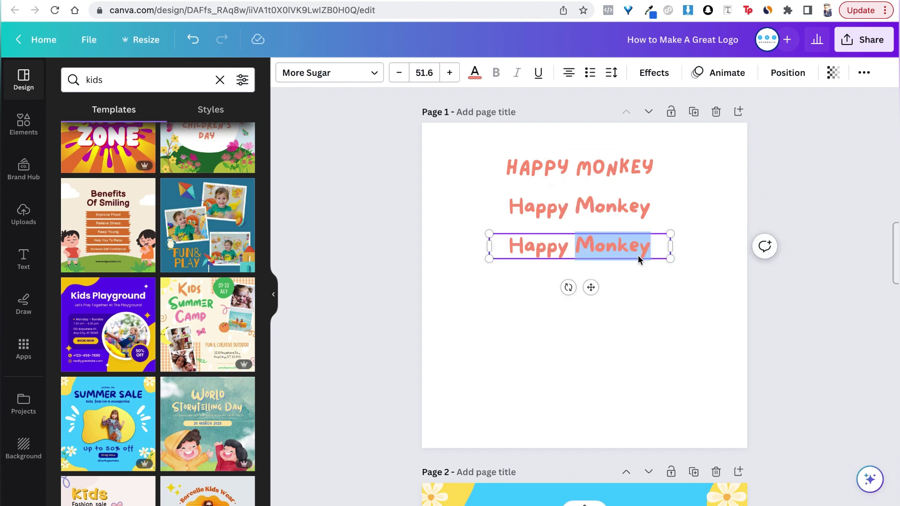
{"action": "left_click", "coordinate": [377, 180]}
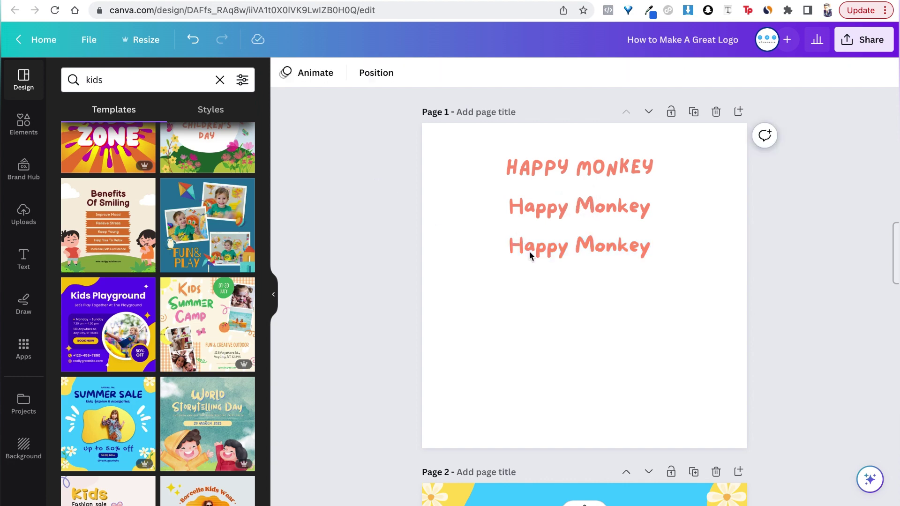
- Set the font of the third "Happy Monkey" line to Gochi Hand
{"action": "key", "text": "Tab"}
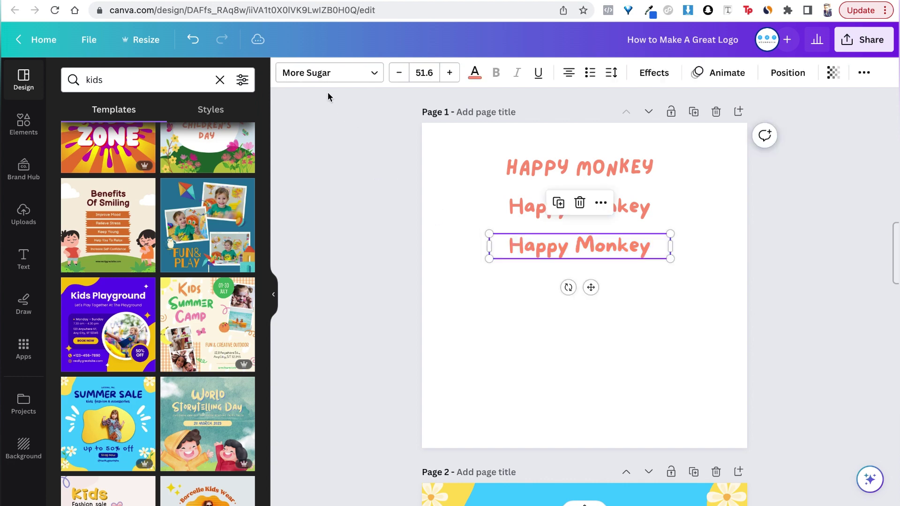
{"action": "left_click", "coordinate": [309, 76]}
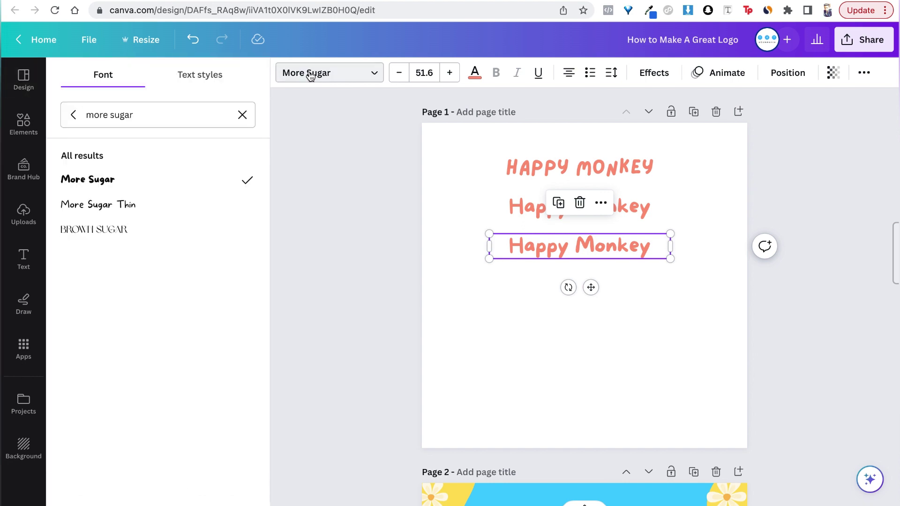
{"action": "triple_click", "coordinate": [161, 119]}
{"action": "type", "text": "gochi"}
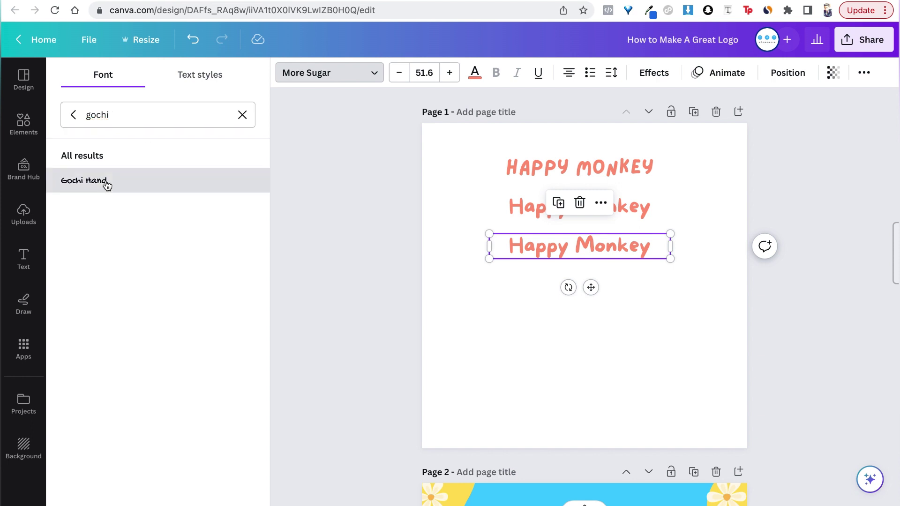
{"action": "left_click", "coordinate": [105, 182]}
{"action": "left_click", "coordinate": [329, 201]}
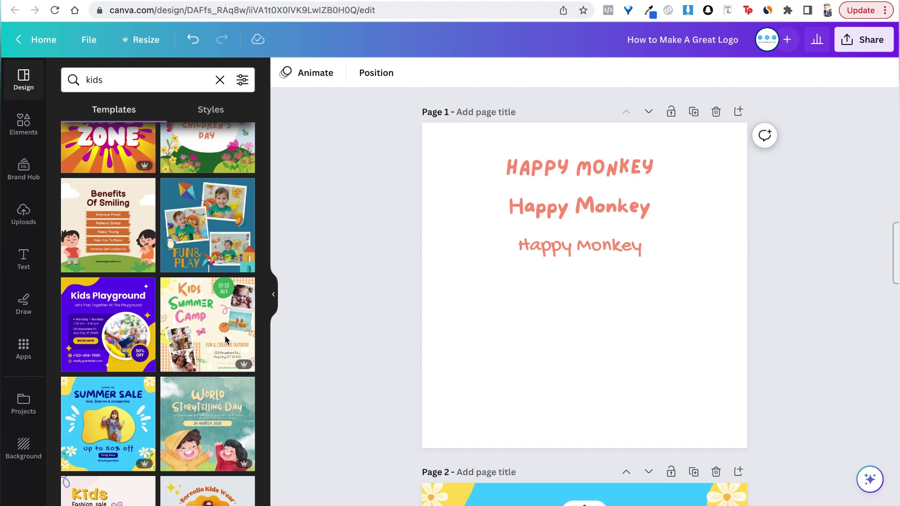
- Add the "Kids Fashion sale" template as a new page and turn on "Don't show again" for the new-page question
{"action": "scroll", "coordinate": [177, 310], "scroll_direction": "down", "scroll_amount": 2}
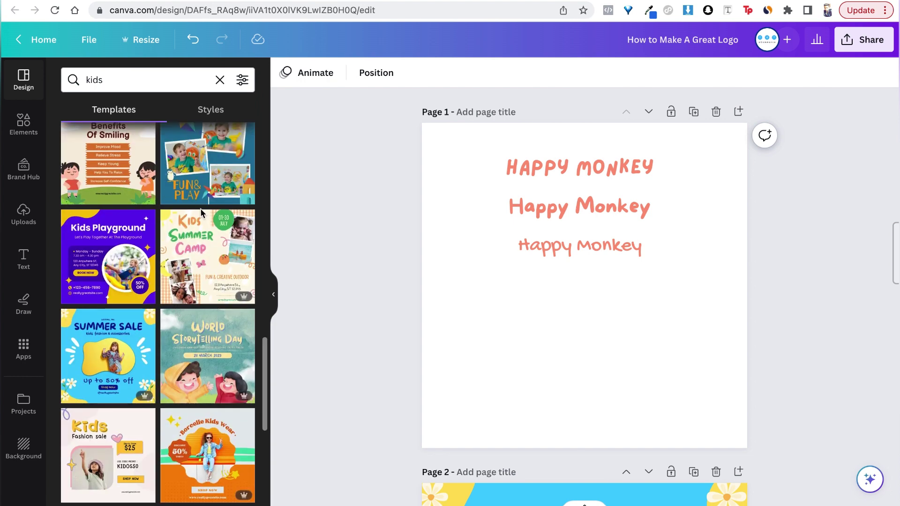
{"action": "scroll", "coordinate": [200, 209], "scroll_direction": "down", "scroll_amount": 2}
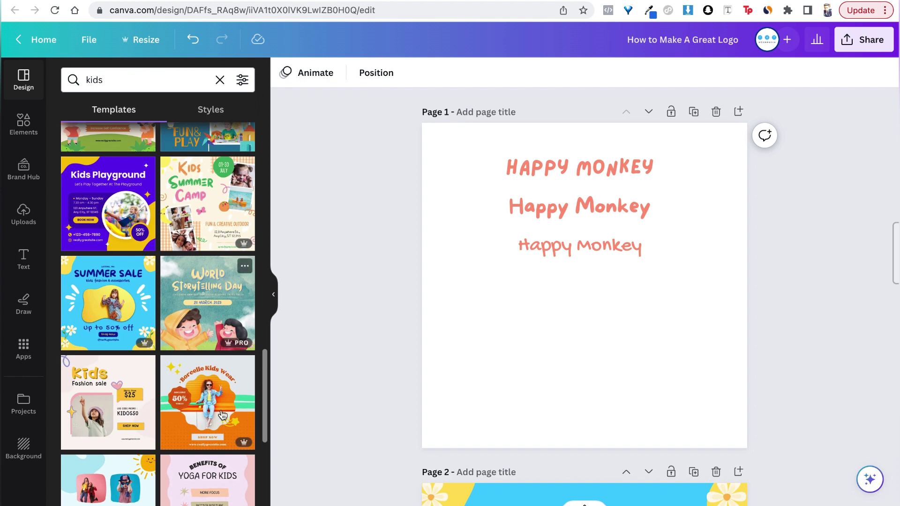
{"action": "left_click", "coordinate": [94, 375]}
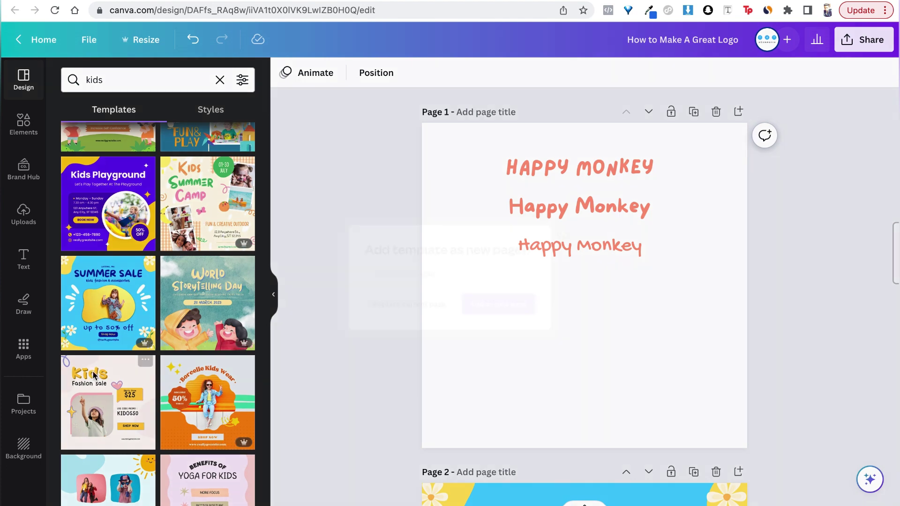
{"action": "left_click", "coordinate": [380, 279]}
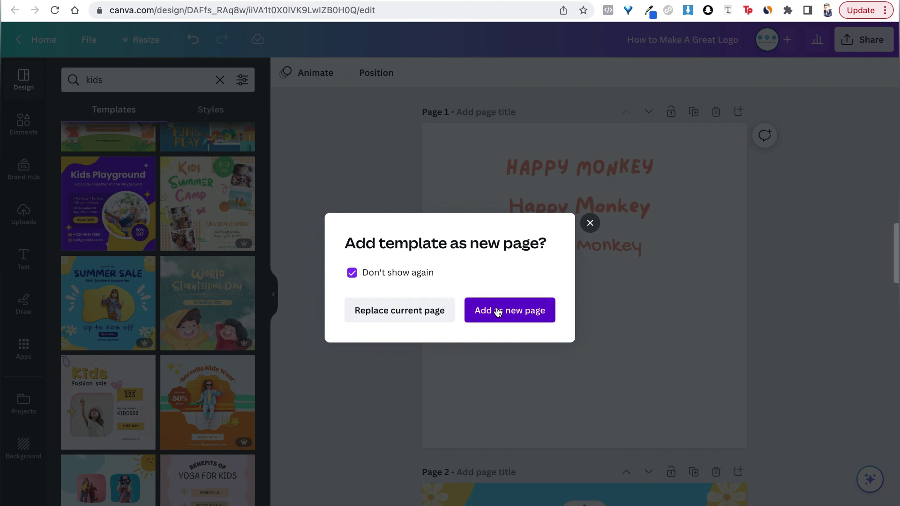
{"action": "left_click", "coordinate": [498, 312]}
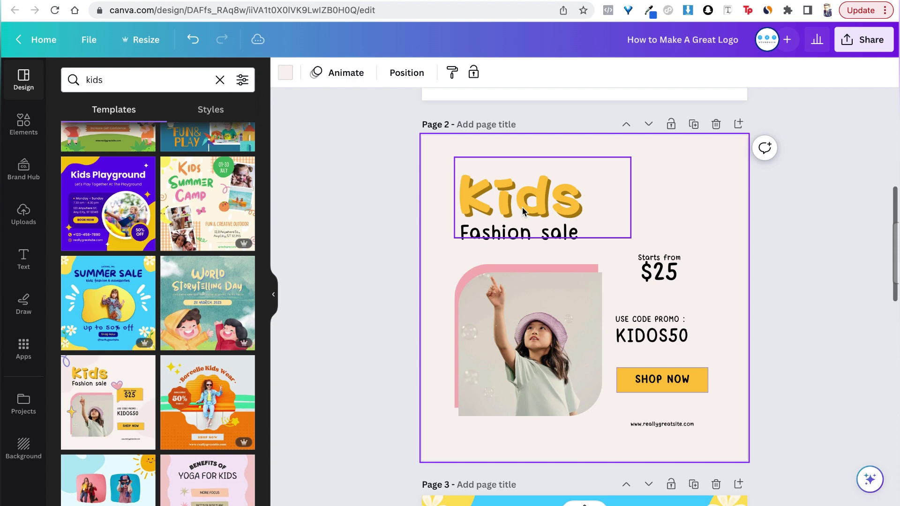
- Copy the yellow "Kids" title from page 2 onto page 1, below the third "Happy Monkey" line
{"action": "left_click", "coordinate": [523, 210]}
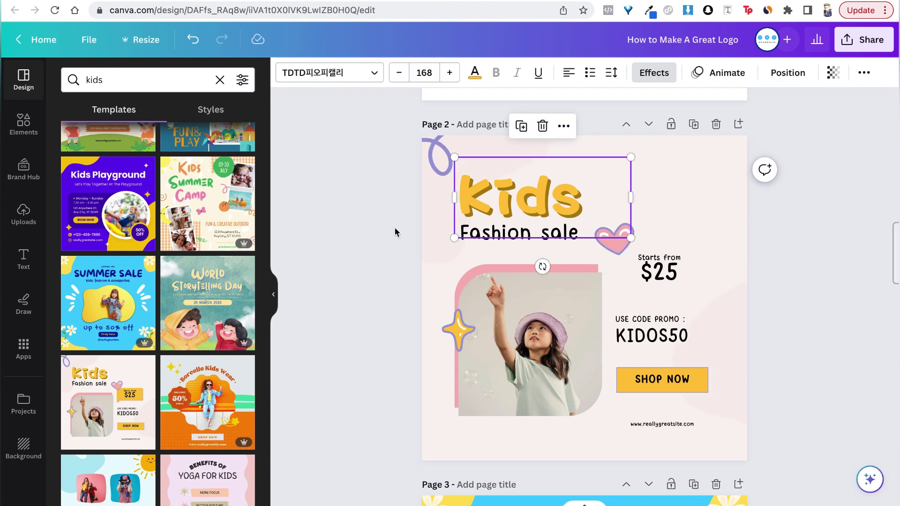
{"action": "scroll", "coordinate": [395, 226], "scroll_direction": "up", "scroll_amount": 2}
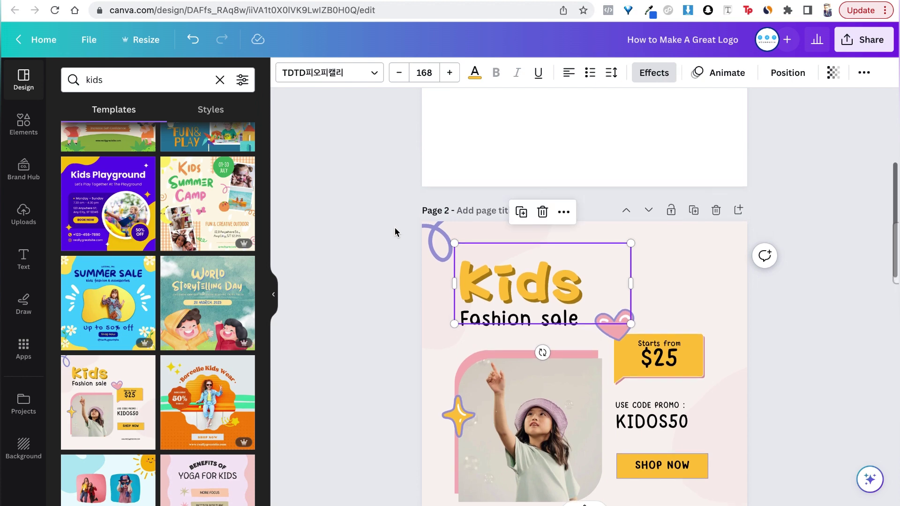
{"action": "scroll", "coordinate": [394, 227], "scroll_direction": "up", "scroll_amount": 3}
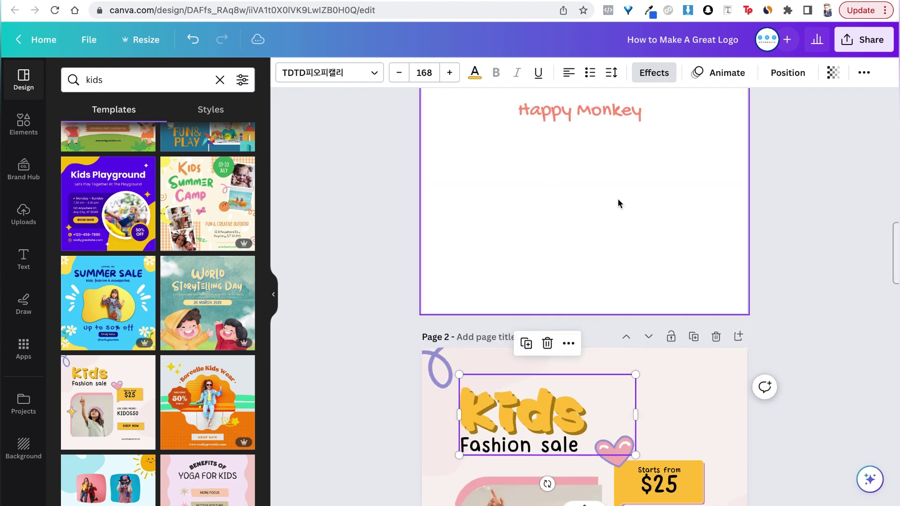
{"action": "scroll", "coordinate": [618, 199], "scroll_direction": "up", "scroll_amount": 3}
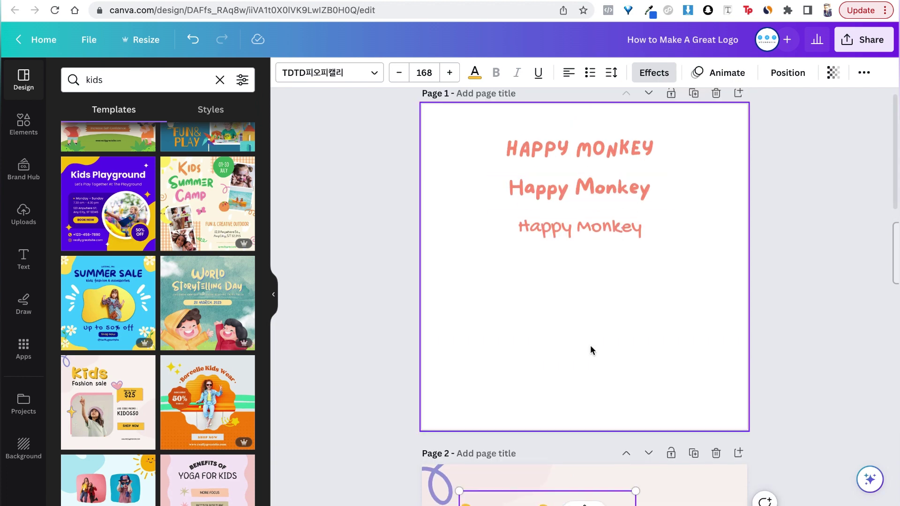
{"action": "scroll", "coordinate": [805, 295], "scroll_direction": "down", "scroll_amount": 1}
{"action": "scroll", "coordinate": [805, 297], "scroll_direction": "down", "scroll_amount": 2}
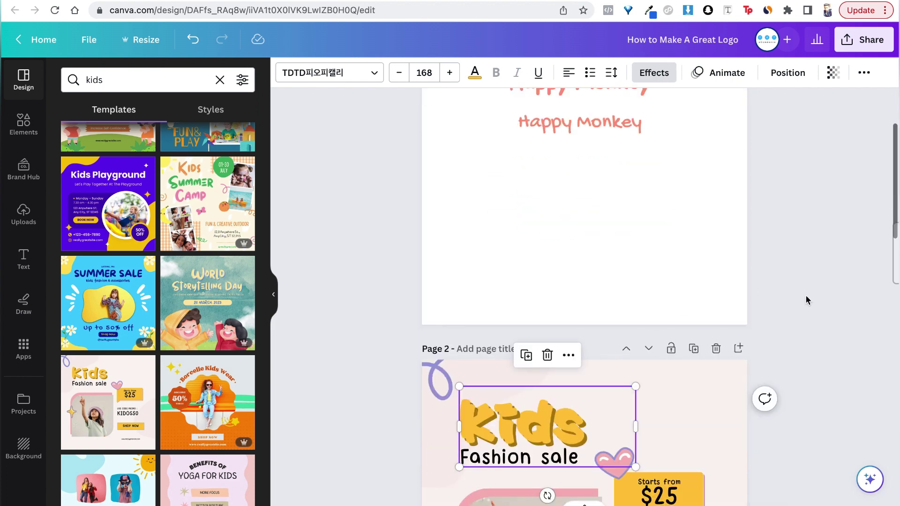
{"action": "scroll", "coordinate": [806, 297], "scroll_direction": "up", "scroll_amount": 1}
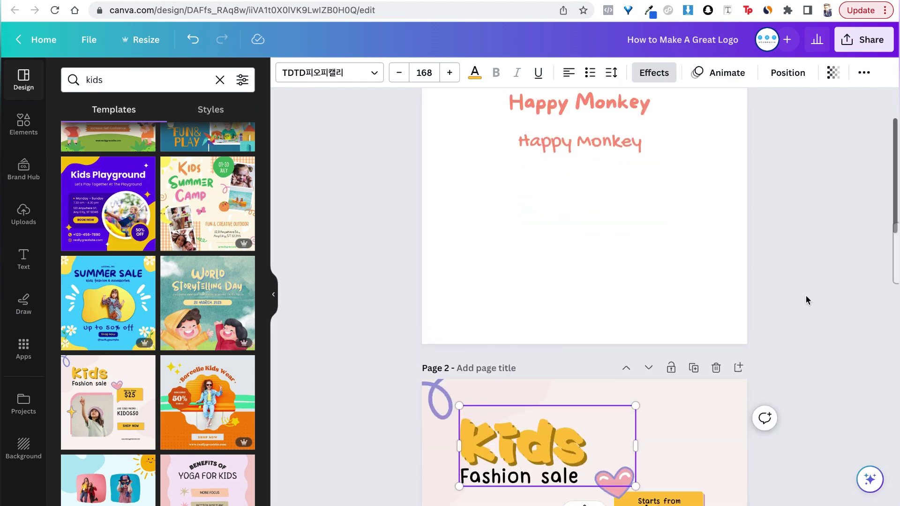
{"action": "key", "text": "ctrl+v"}
{"action": "left_click_drag", "start_coordinate": [521, 296], "coordinate": [522, 299]}
- Change the pasted title to "Happy Monkey", scale it down to font size 62.3 and widen its box to fit one line
{"action": "double_click", "coordinate": [521, 296]}
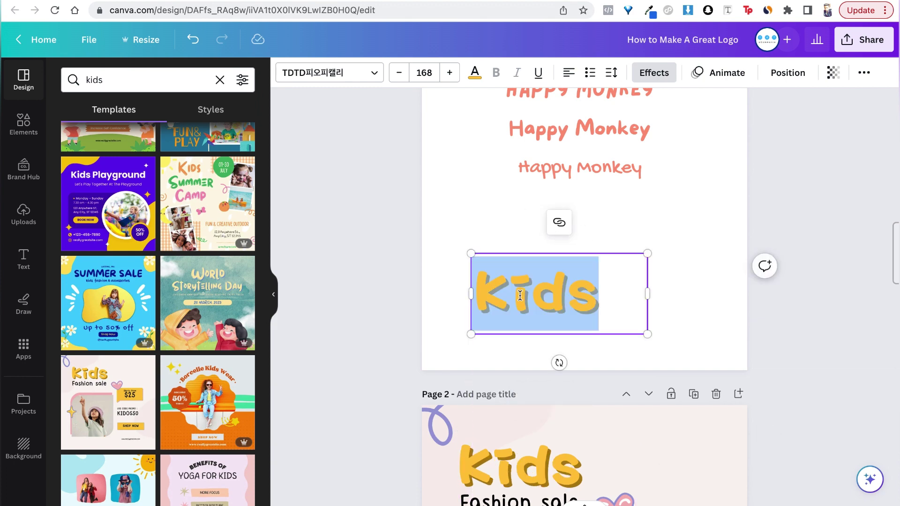
{"action": "type", "text": "Happy"}
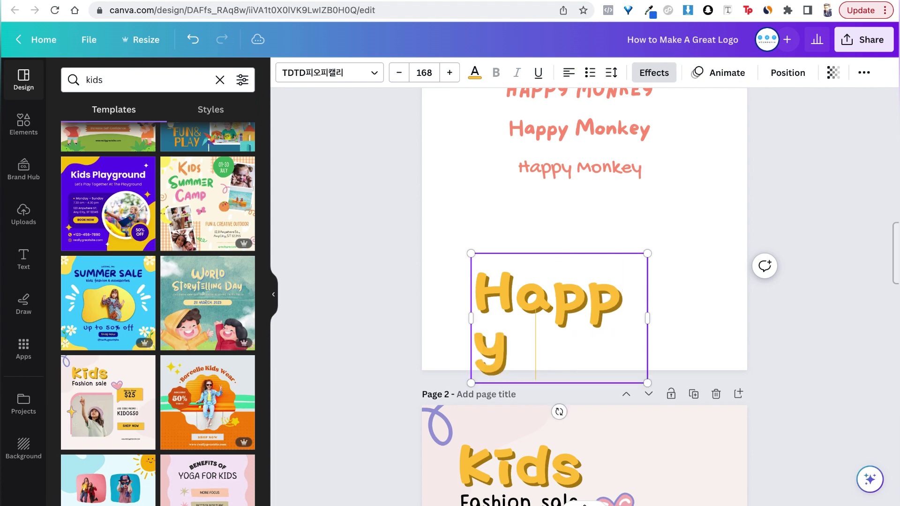
{"action": "type", "text": " Monkey"}
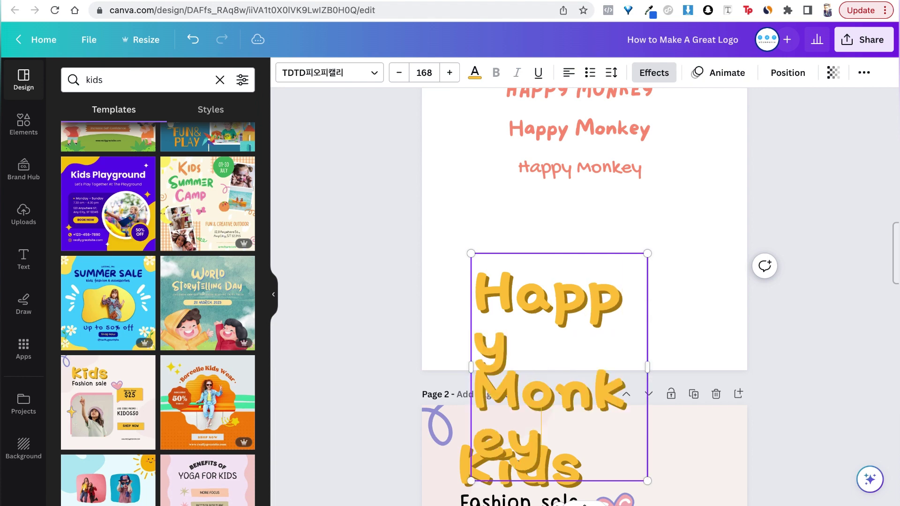
{"action": "left_click_drag", "start_coordinate": [648, 482], "coordinate": [535, 296]}
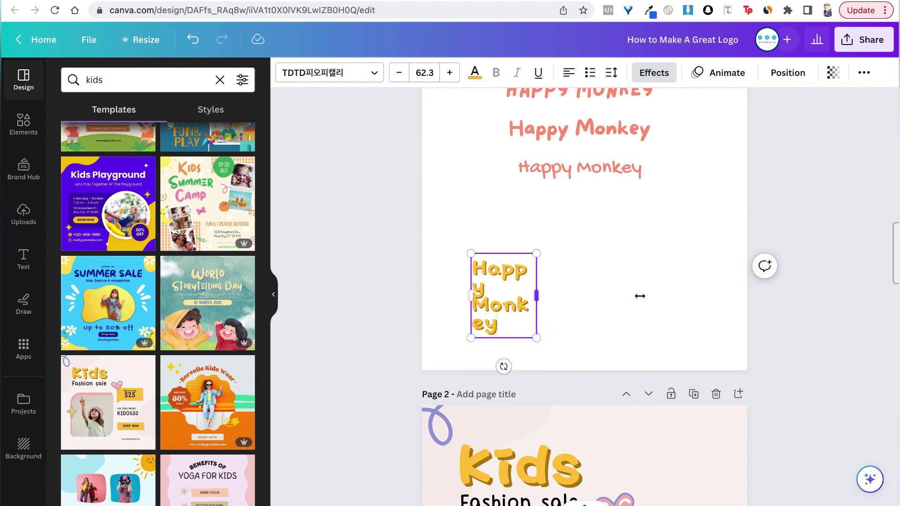
{"action": "left_click_drag", "start_coordinate": [639, 295], "coordinate": [639, 295]}
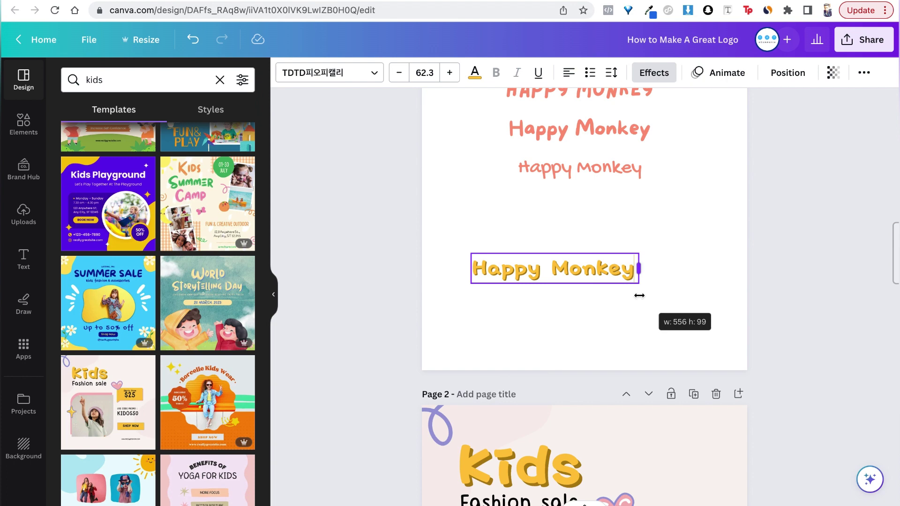
- Remove the shadow effect from the yellow "Happy Monkey" title and centre it beneath the third line
{"action": "left_click_drag", "start_coordinate": [655, 73], "coordinate": [656, 76]}
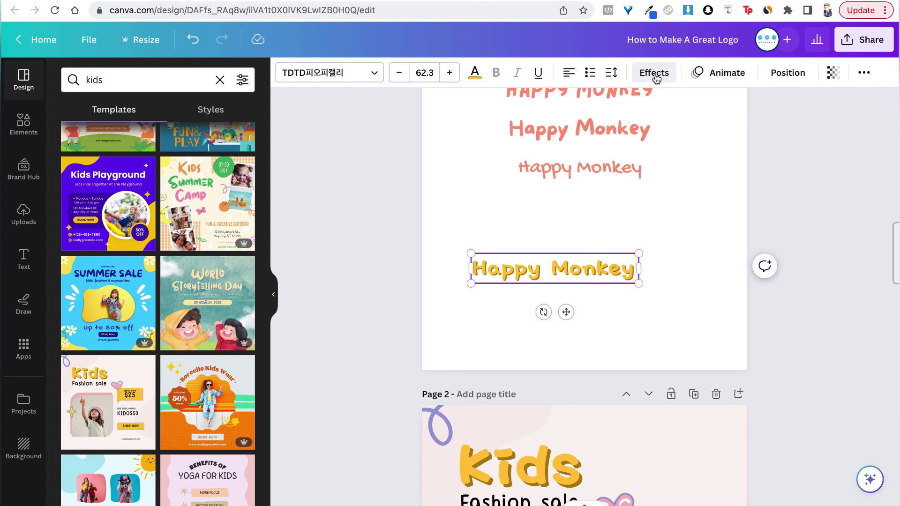
{"action": "left_click", "coordinate": [656, 75]}
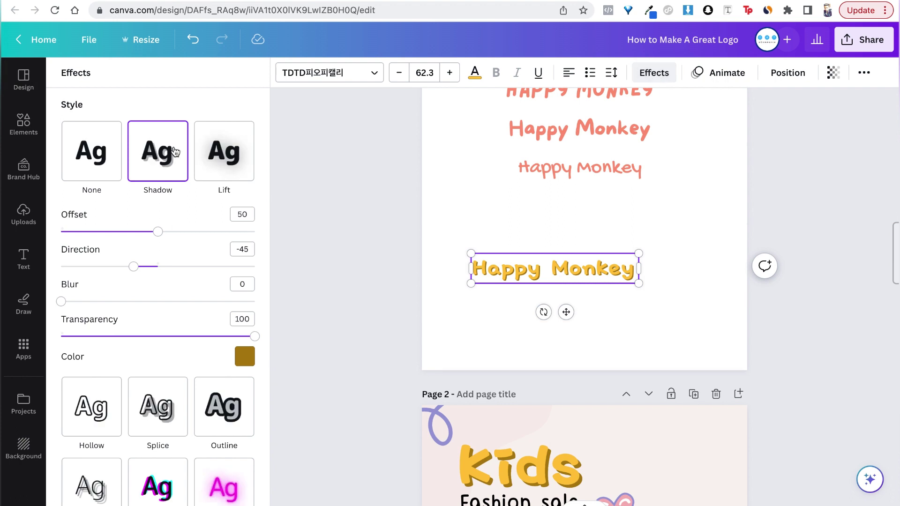
{"action": "left_click", "coordinate": [99, 162]}
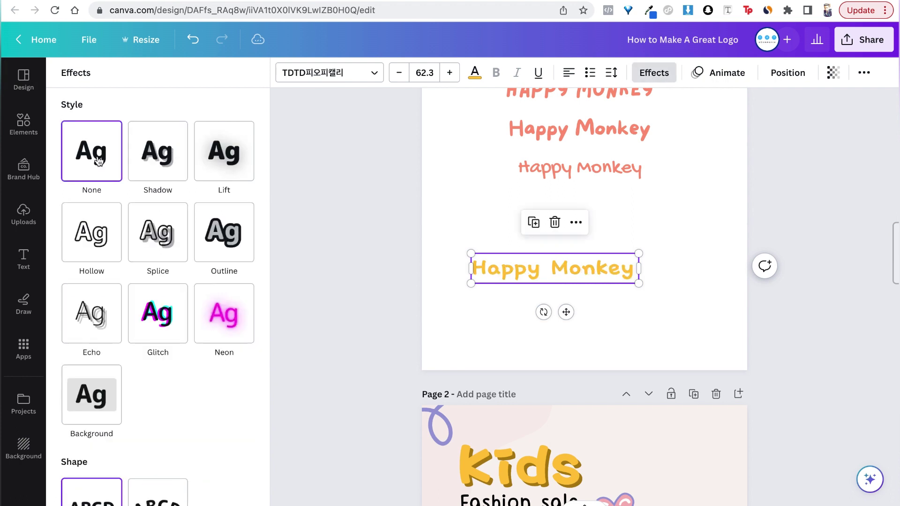
{"action": "left_click", "coordinate": [327, 136]}
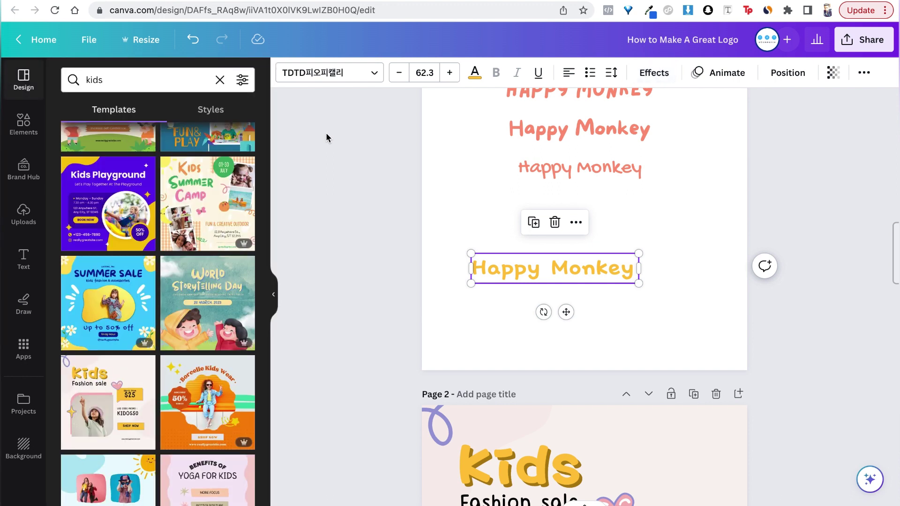
{"action": "left_click", "coordinate": [781, 240]}
{"action": "left_click_drag", "start_coordinate": [550, 277], "coordinate": [569, 223]}
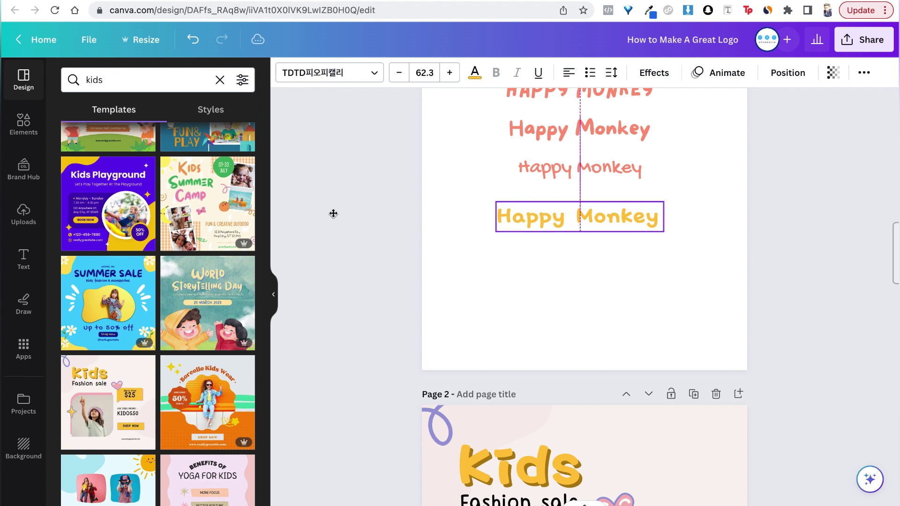
{"action": "left_click", "coordinate": [366, 214]}
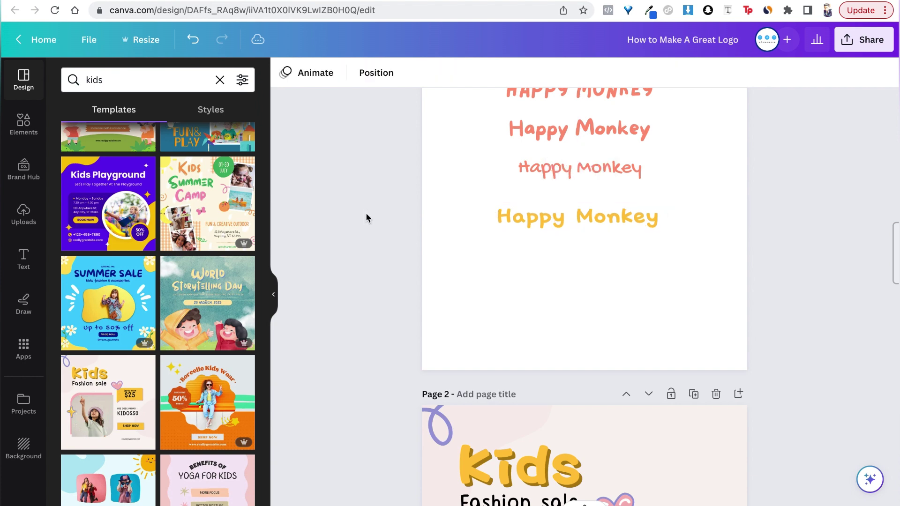
- Add the "GOOD AFTER NOON" kids template as a new page and check the font of its title
{"action": "scroll", "coordinate": [197, 368], "scroll_direction": "down", "scroll_amount": 5}
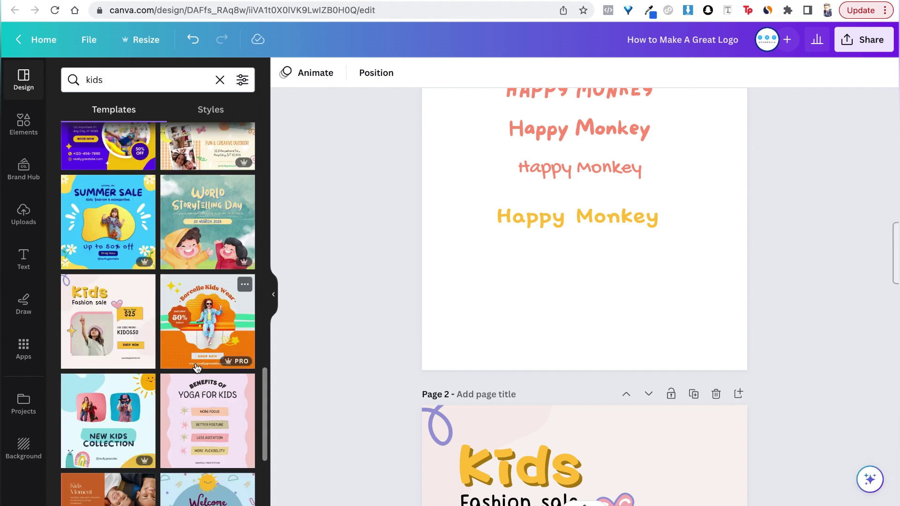
{"action": "scroll", "coordinate": [197, 369], "scroll_direction": "down", "scroll_amount": 1}
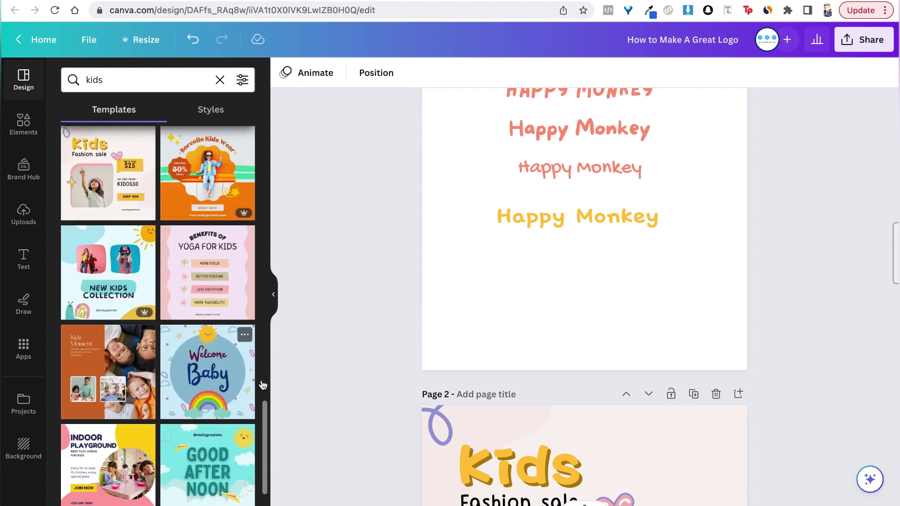
{"action": "scroll", "coordinate": [201, 372], "scroll_direction": "down", "scroll_amount": 1}
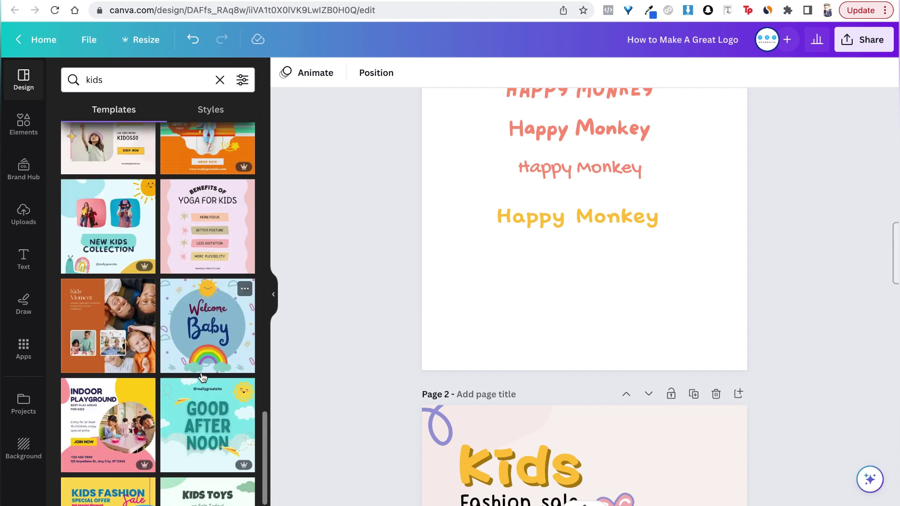
{"action": "left_click", "coordinate": [207, 435]}
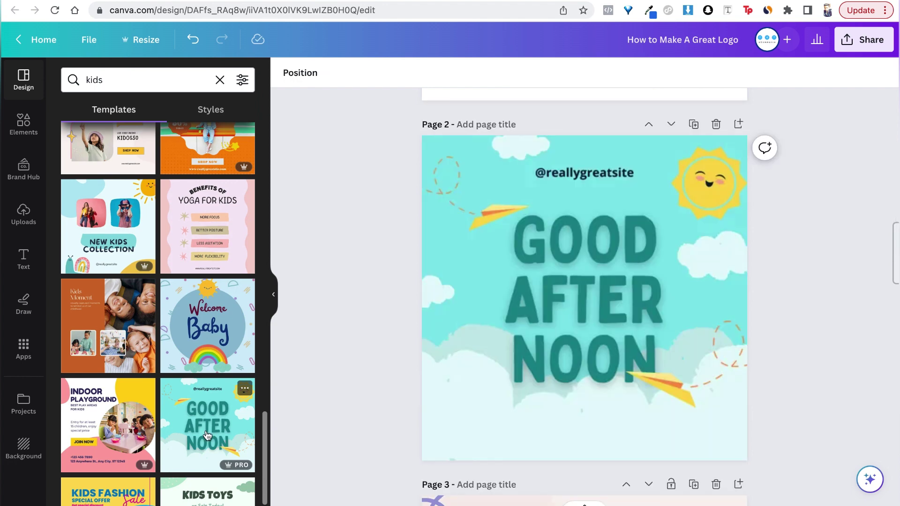
{"action": "left_click", "coordinate": [575, 336]}
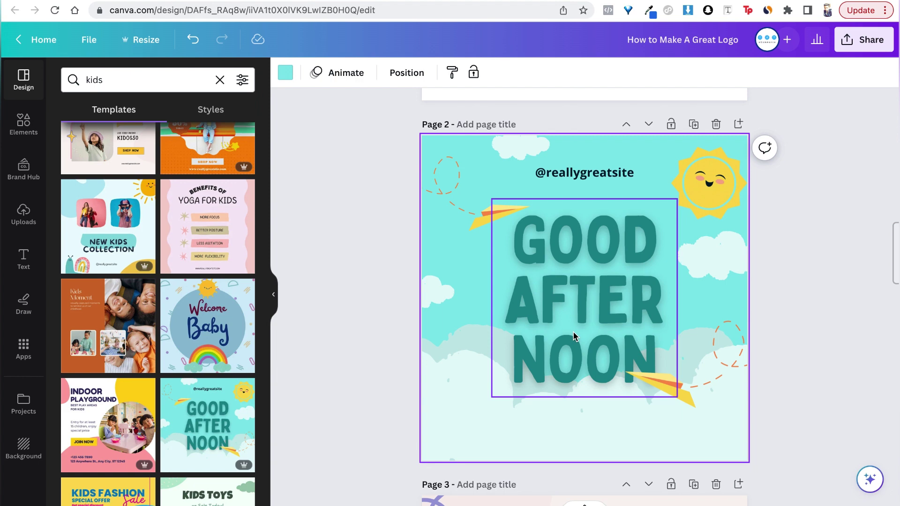
{"action": "left_click", "coordinate": [620, 277]}
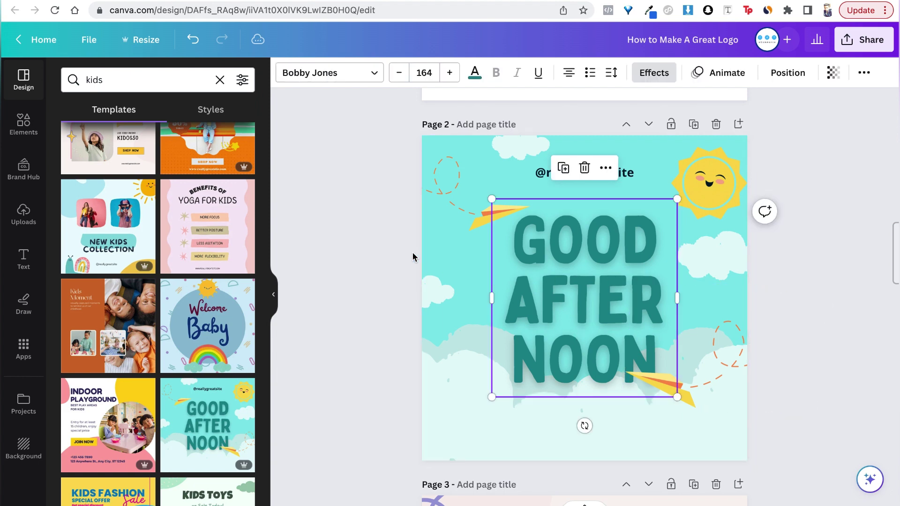
- Duplicate the yellow "Happy Monkey" line on page 1 and place the copy directly beneath it as a fifth line
{"action": "scroll", "coordinate": [445, 262], "scroll_direction": "up", "scroll_amount": 6}
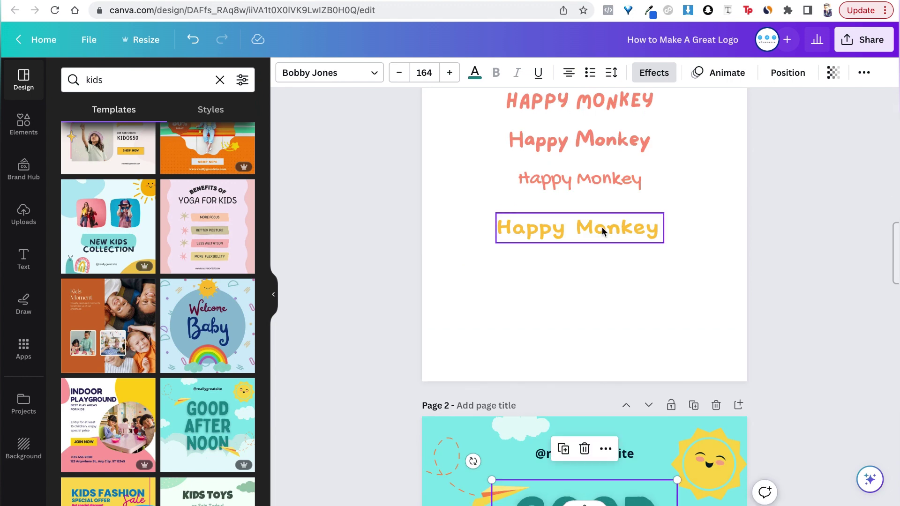
{"action": "left_click", "coordinate": [602, 227]}
{"action": "left_click_drag", "start_coordinate": [600, 258], "coordinate": [597, 261]}
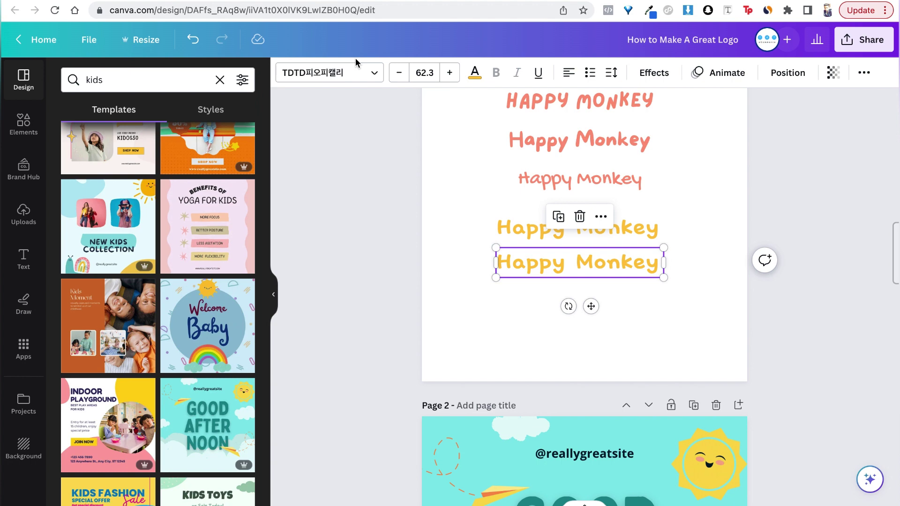
- Set the font of the fifth "Happy Monkey" line to Bobby Jones
{"action": "left_click", "coordinate": [353, 77]}
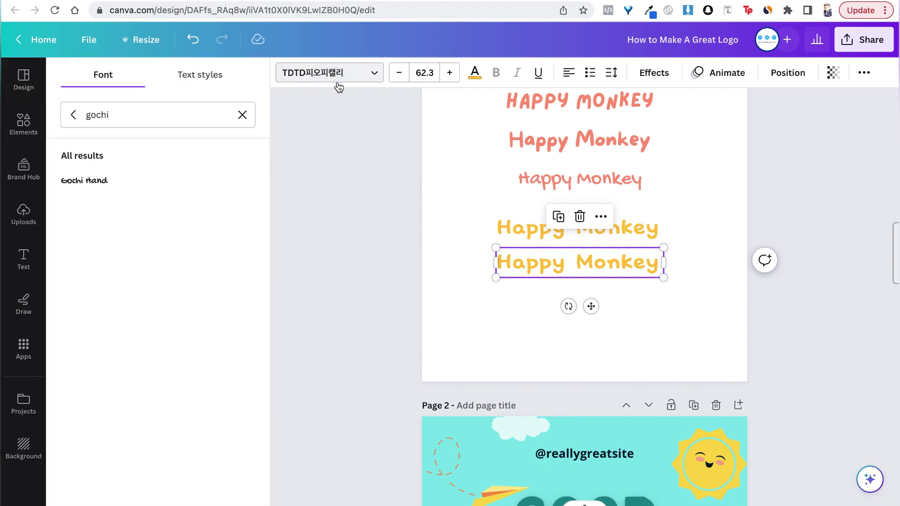
{"action": "left_click", "coordinate": [186, 114]}
{"action": "triple_click", "coordinate": [186, 115]}
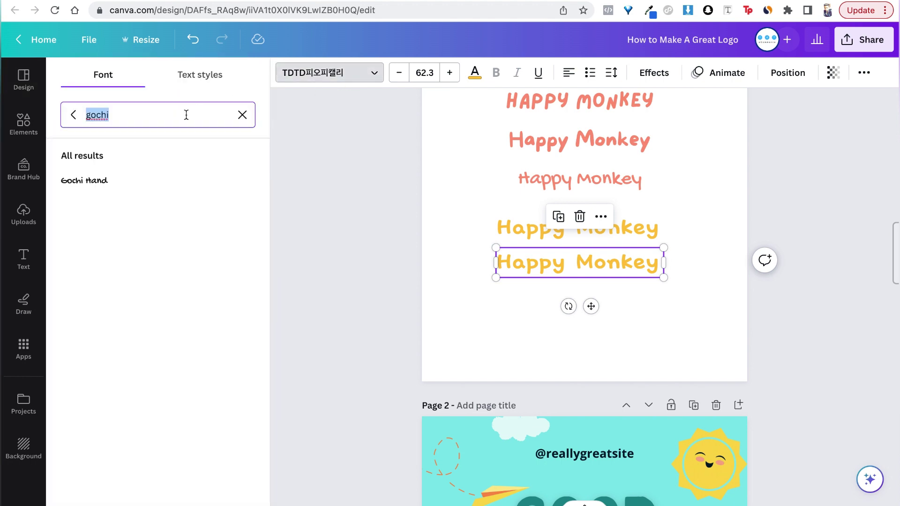
{"action": "type", "text": "bobby"}
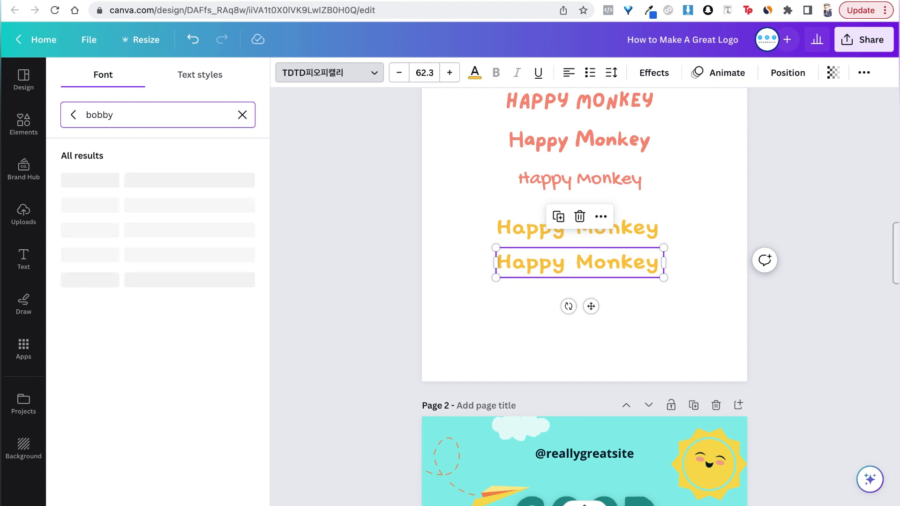
{"action": "left_click", "coordinate": [118, 181]}
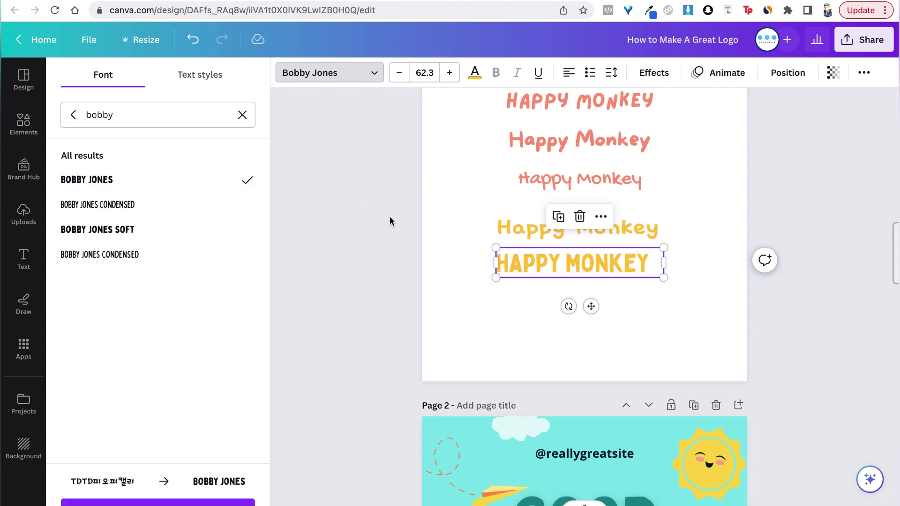
{"action": "key", "text": "Escape"}
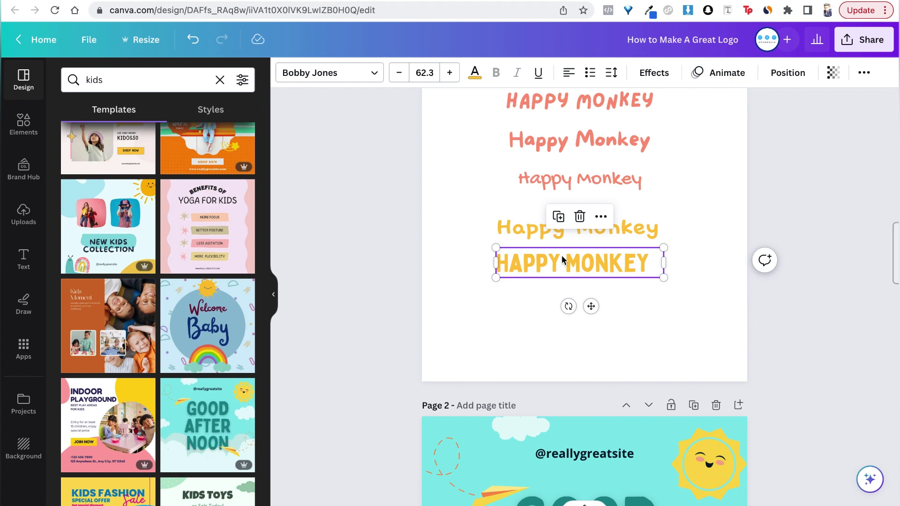
- Move the fifth, fourth and third "Happy Monkey" lines on page 1 downward to spread the font samples apart
{"action": "left_click", "coordinate": [828, 202]}
{"action": "scroll", "coordinate": [828, 202], "scroll_direction": "up", "scroll_amount": 3}
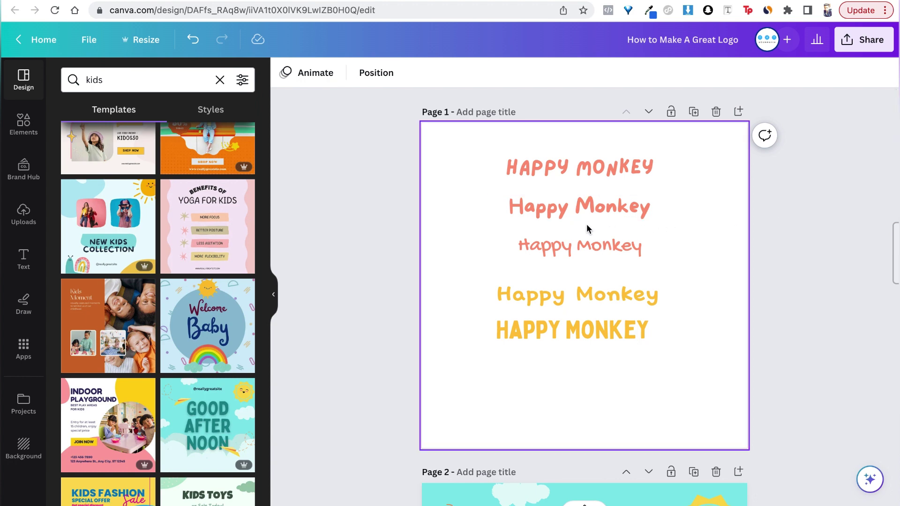
{"action": "left_click_drag", "start_coordinate": [555, 336], "coordinate": [557, 389]}
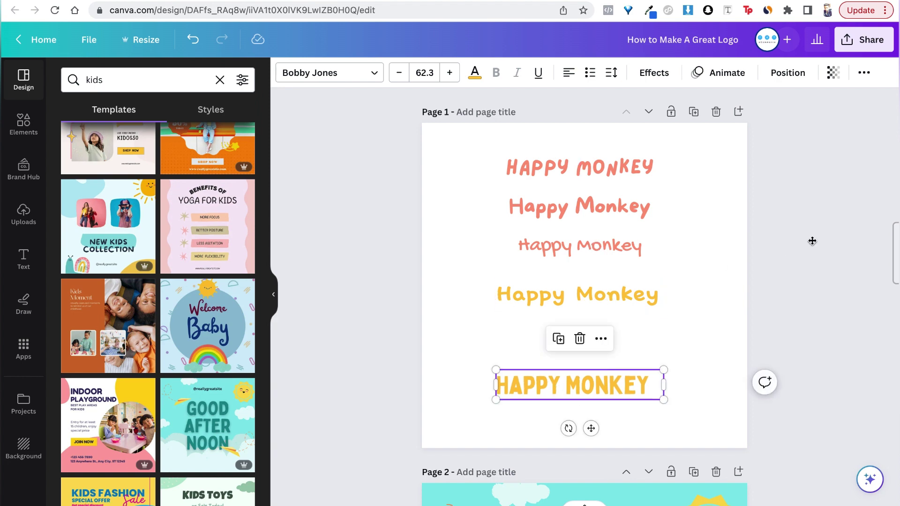
{"action": "left_click", "coordinate": [668, 298]}
{"action": "left_click_drag", "start_coordinate": [623, 314], "coordinate": [622, 316]}
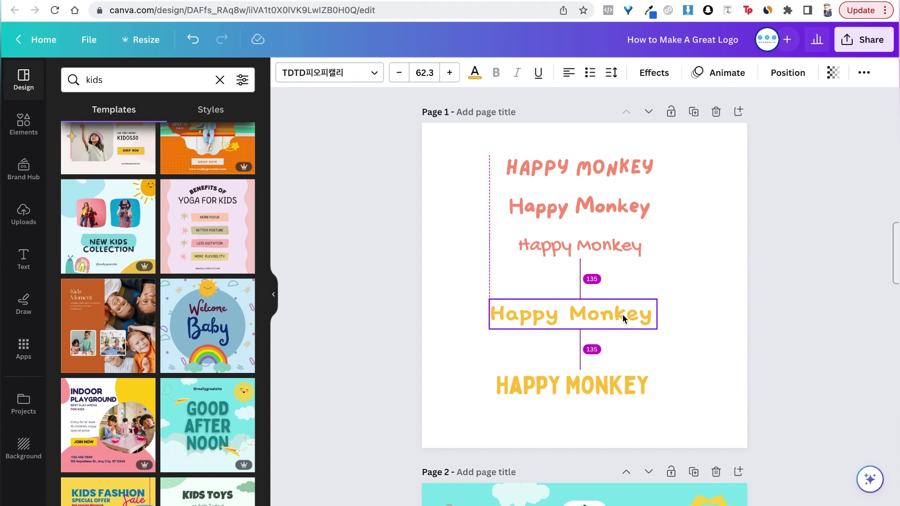
{"action": "left_click", "coordinate": [824, 251]}
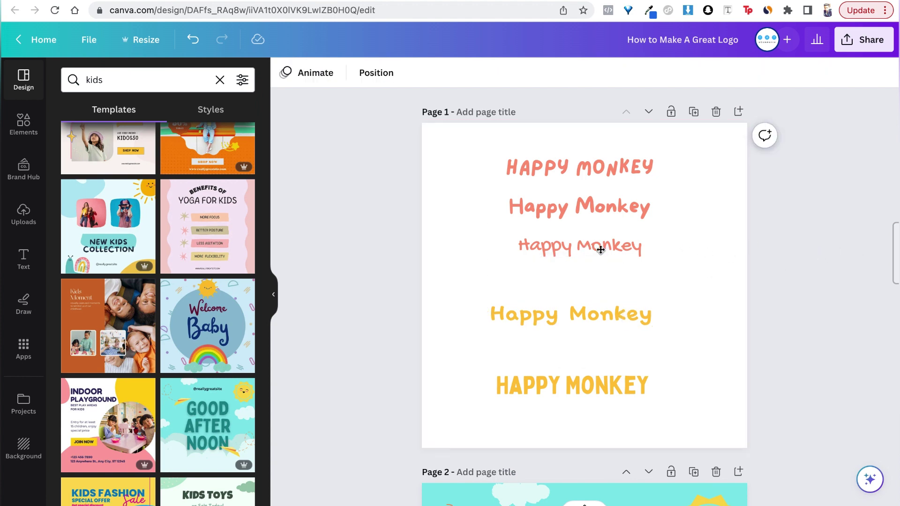
{"action": "left_click_drag", "start_coordinate": [587, 260], "coordinate": [574, 272]}
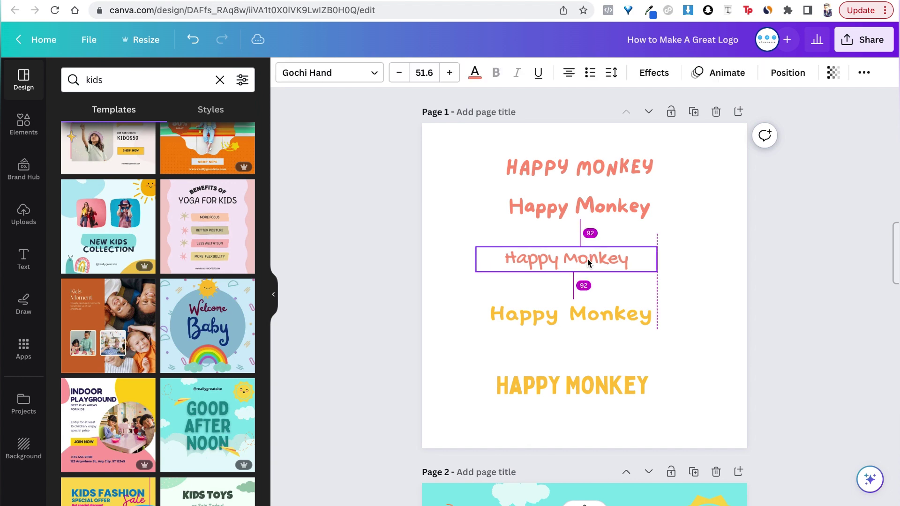
{"action": "left_click", "coordinate": [841, 308]}
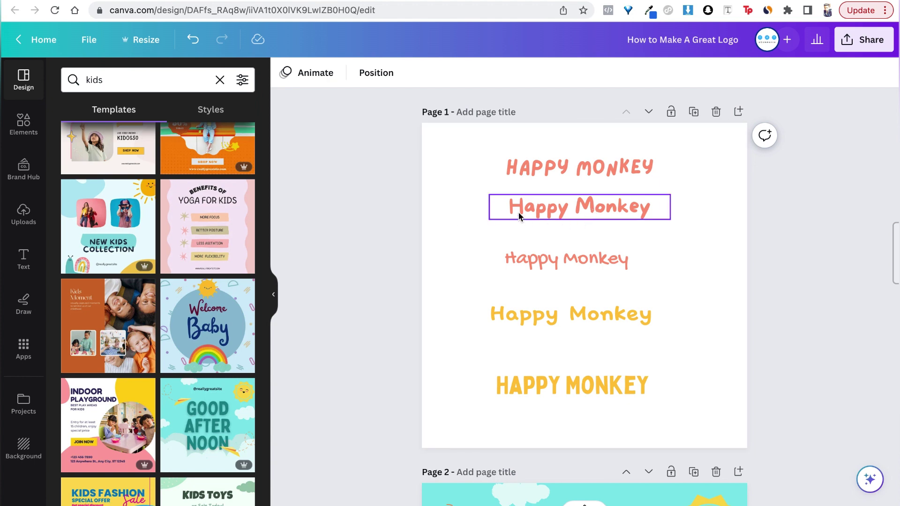
- Duplicate page 1 with its five "Happy Monkey" font samples as a new page directly after it
{"action": "left_click", "coordinate": [616, 168]}
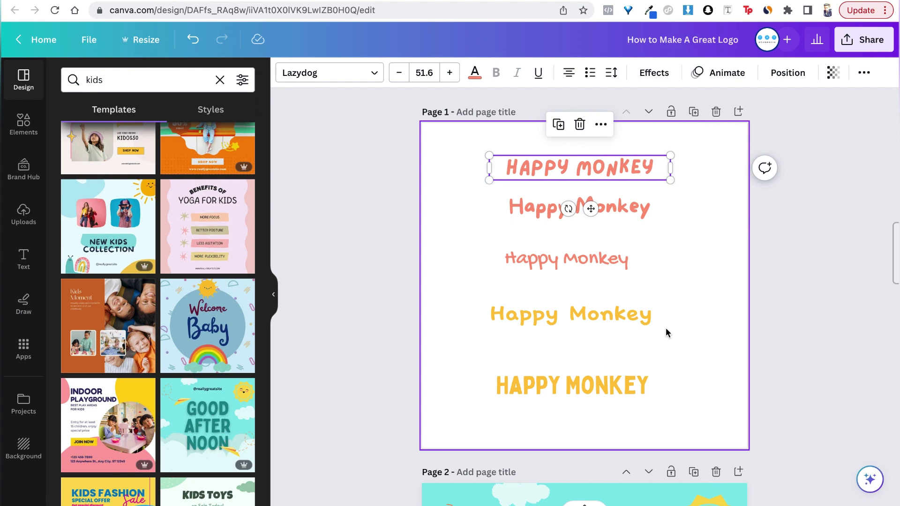
{"action": "left_click", "coordinate": [804, 291]}
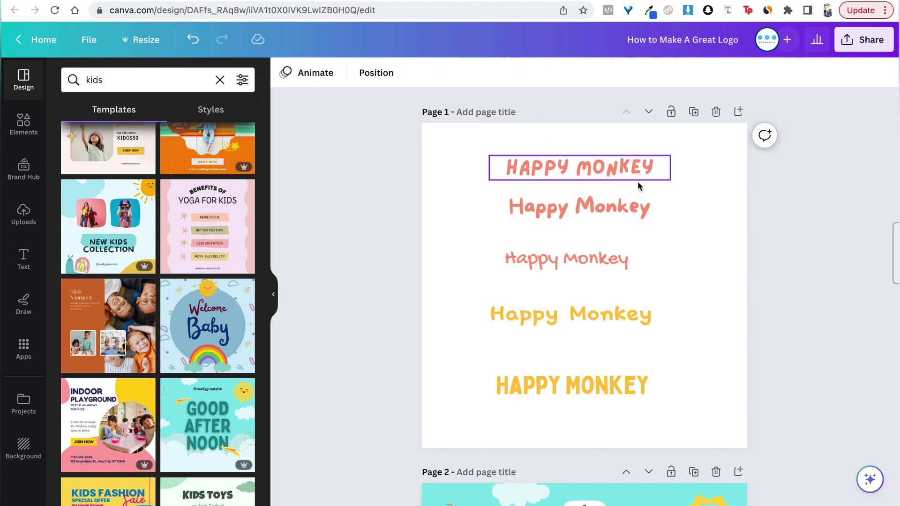
{"action": "left_click", "coordinate": [693, 115]}
{"action": "scroll", "coordinate": [633, 278], "scroll_direction": "down", "scroll_amount": 20}
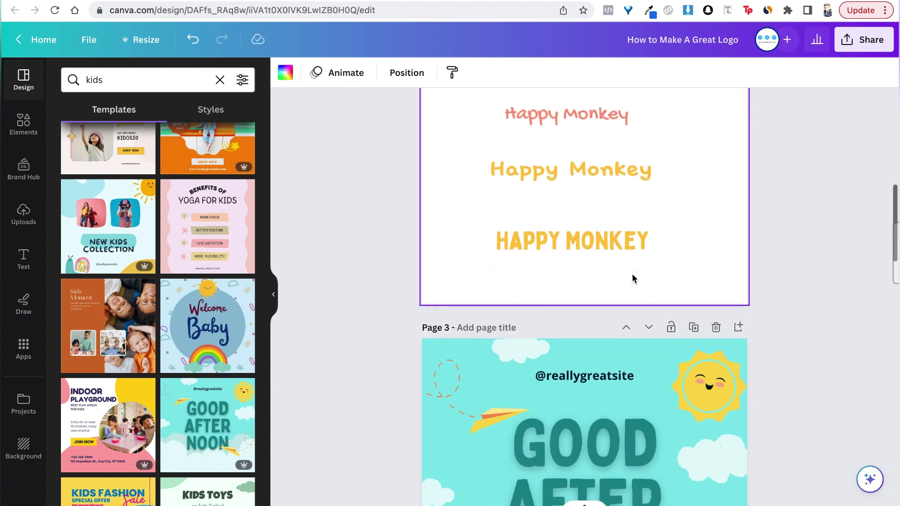
{"action": "scroll", "coordinate": [632, 278], "scroll_direction": "down", "scroll_amount": 2}
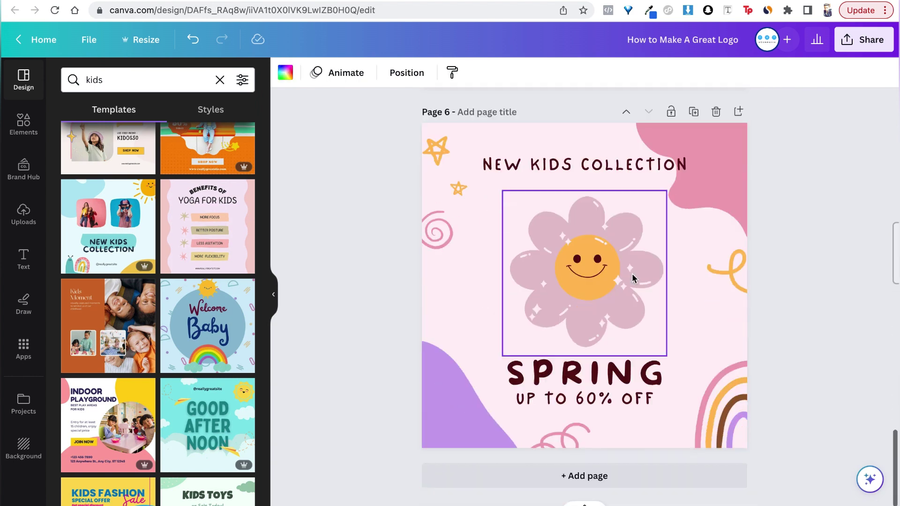
{"action": "scroll", "coordinate": [631, 278], "scroll_direction": "up", "scroll_amount": 20}
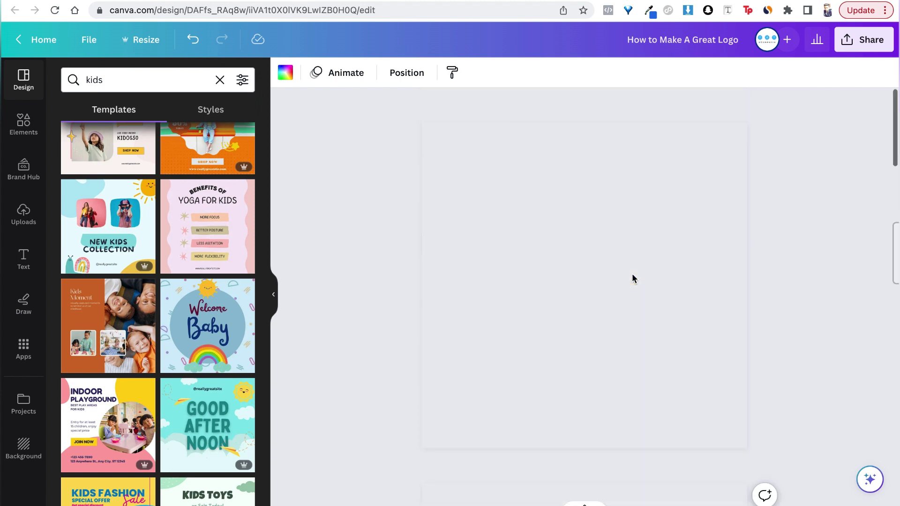
{"action": "scroll", "coordinate": [633, 279], "scroll_direction": "down", "scroll_amount": 5}
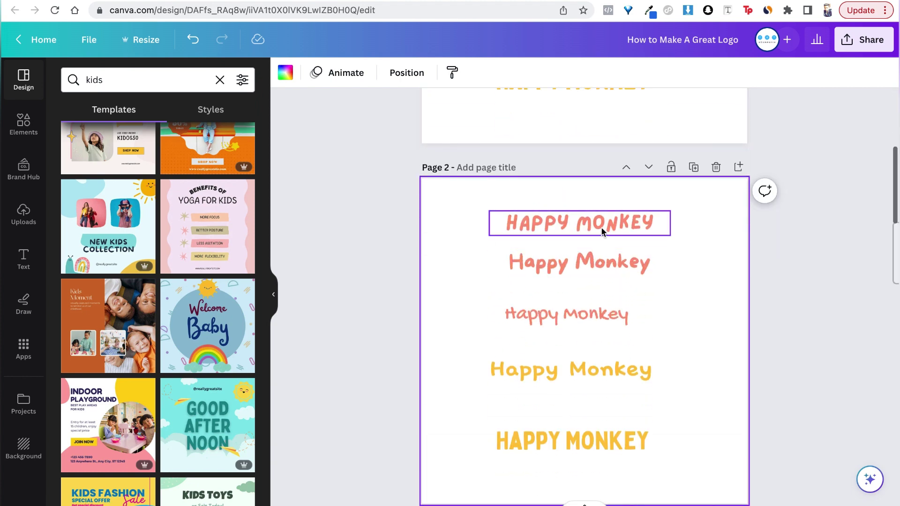
- Delete every "Happy Monkey" line on page 1 except the second one, set in More Sugar
{"action": "left_click", "coordinate": [600, 227]}
{"action": "scroll", "coordinate": [601, 227], "scroll_direction": "up", "scroll_amount": 5}
{"action": "left_click", "coordinate": [584, 173]}
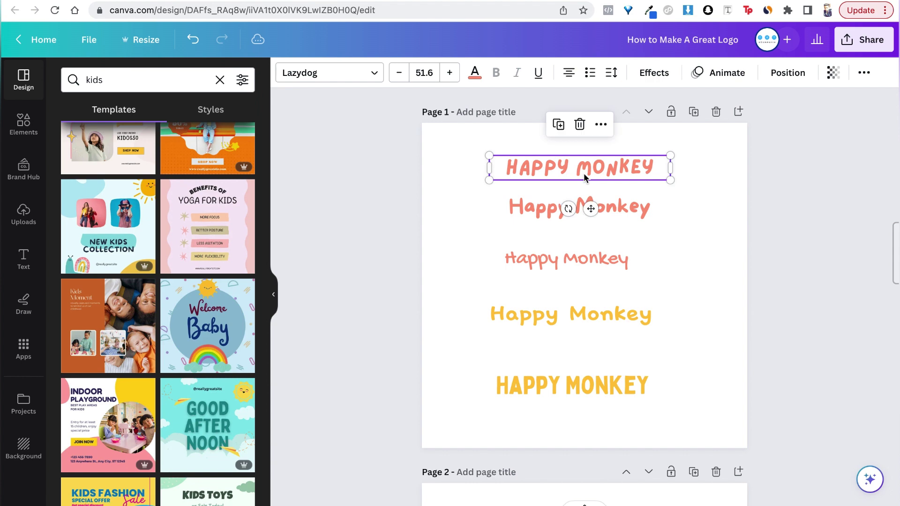
{"action": "key", "text": "Delete"}
{"action": "left_click_drag", "start_coordinate": [464, 277], "coordinate": [609, 438]}
{"action": "key", "text": "Delete"}
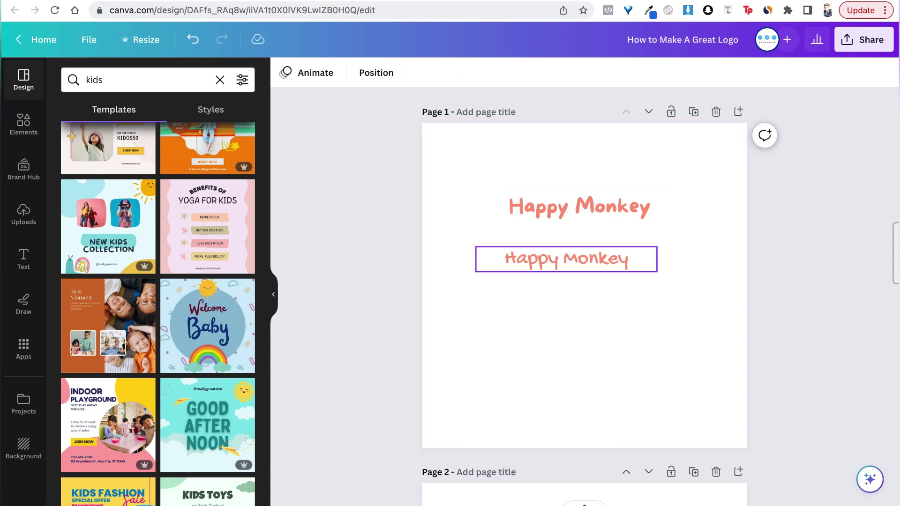
{"action": "left_click", "coordinate": [568, 257]}
{"action": "key", "text": "Delete"}
- Enlarge the remaining "Happy Monkey" line on page 1 to a font size of about 79.9
{"action": "left_click", "coordinate": [618, 214]}
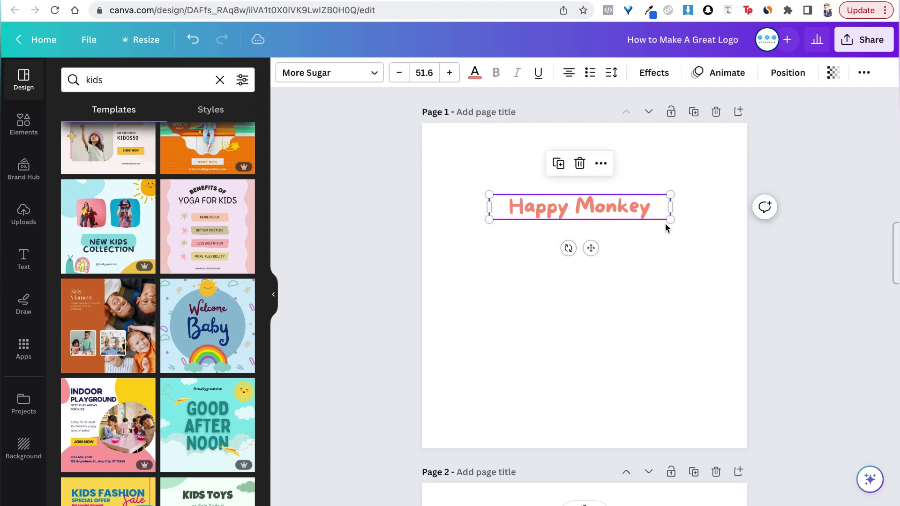
{"action": "left_click_drag", "start_coordinate": [670, 221], "coordinate": [753, 351]}
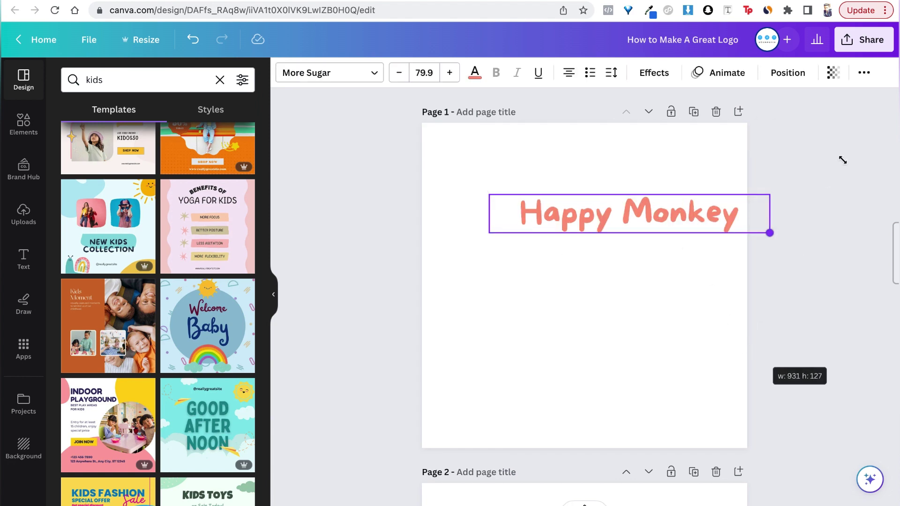
{"action": "left_click_drag", "start_coordinate": [821, 138], "coordinate": [821, 138]}
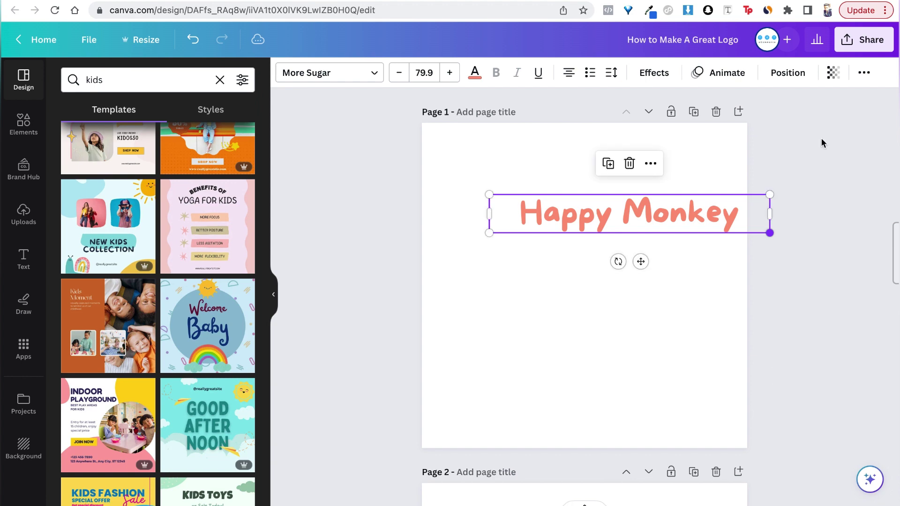
{"action": "left_click", "coordinate": [373, 179]}
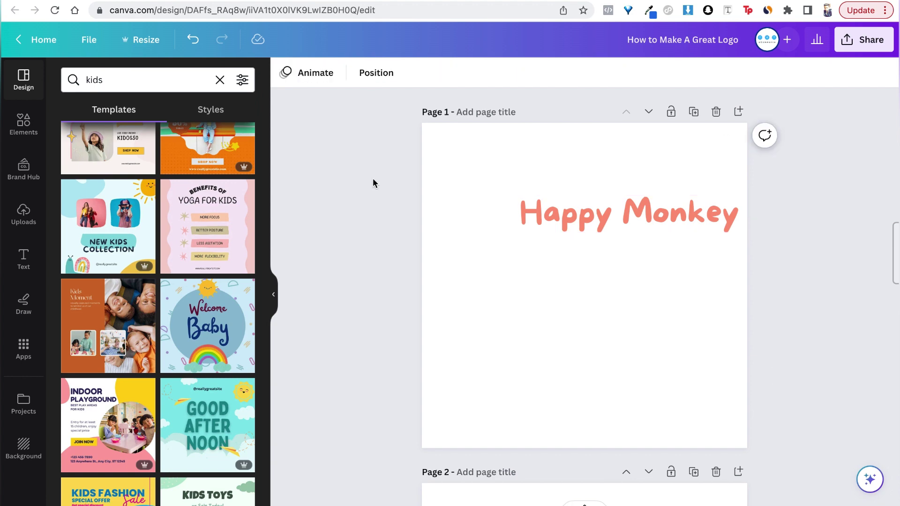
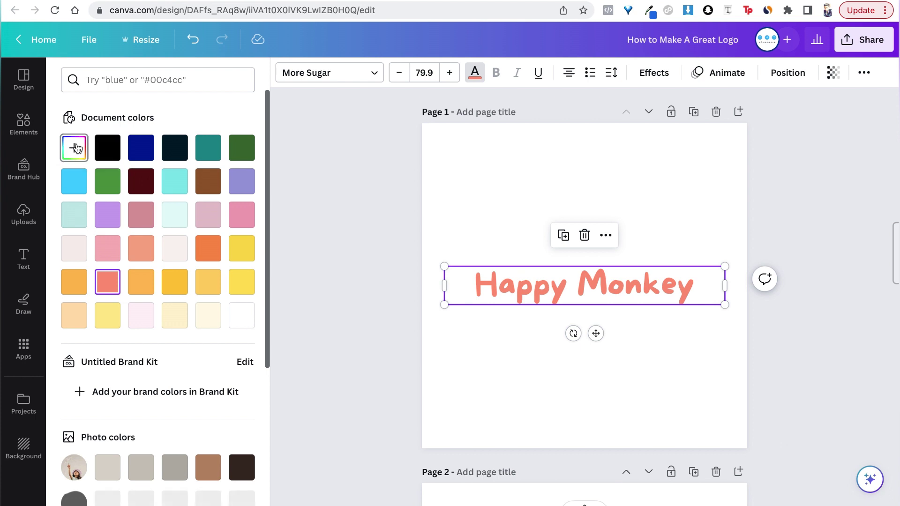
- Check the custom text colour options for the "Happy Monkey" title without changing its colour
{"action": "left_click", "coordinate": [77, 149]}
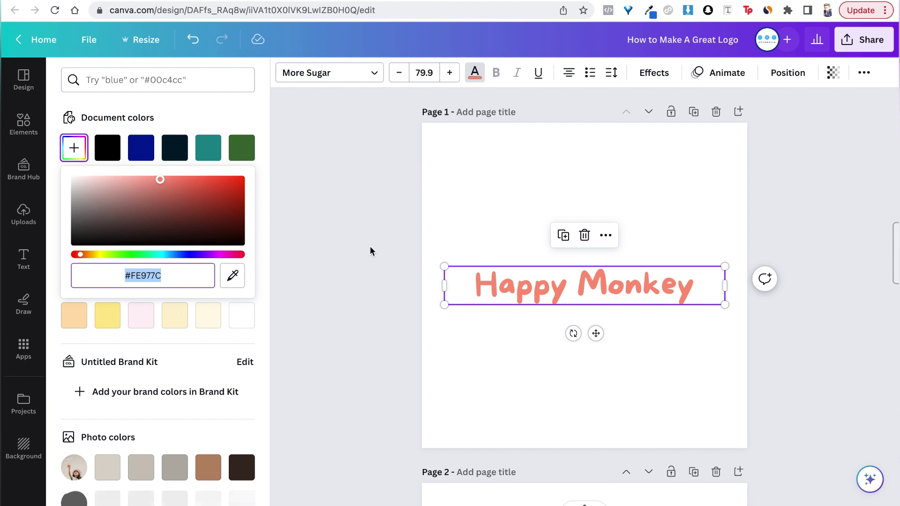
{"action": "key", "text": "Escape"}
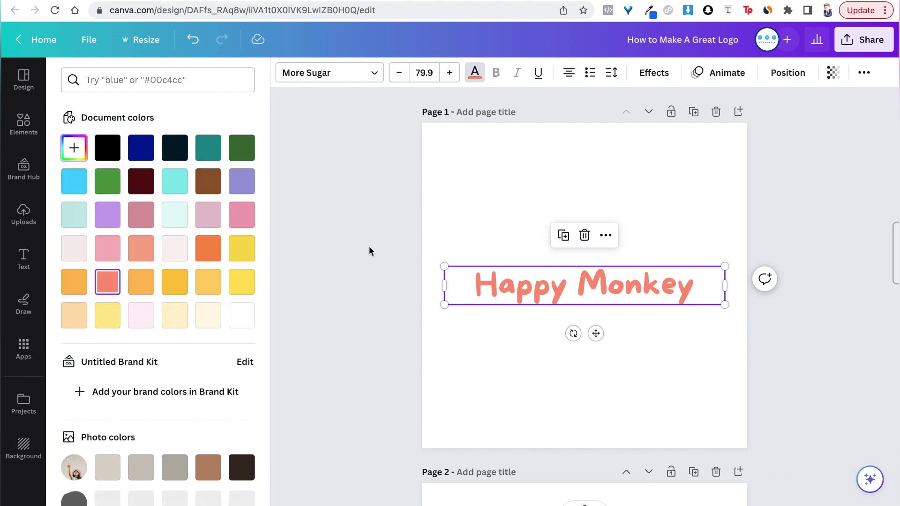
{"action": "key", "text": "Escape"}
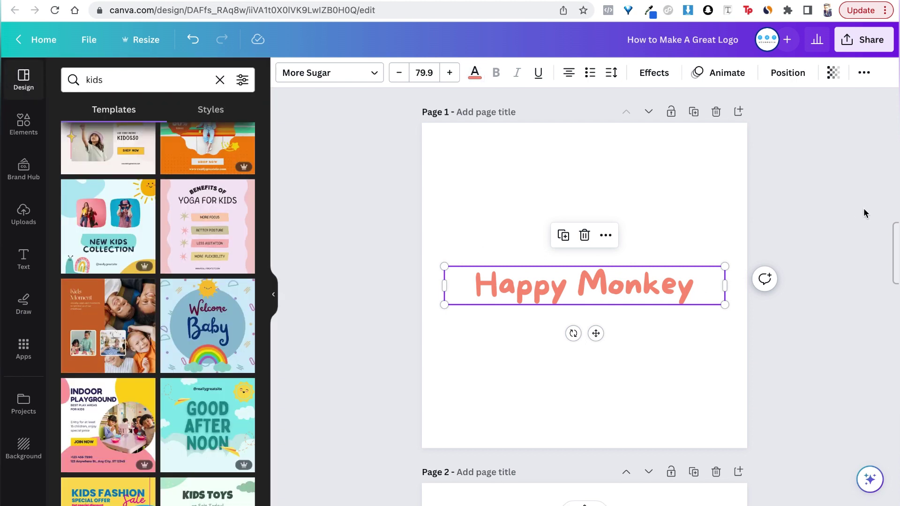
{"action": "key", "text": "Escape"}
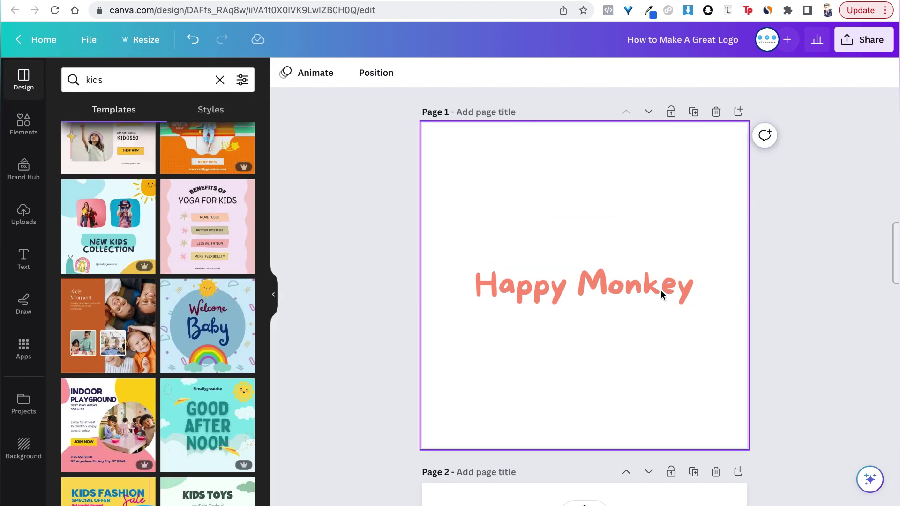
- Narrow the text box of the "Happy Monkey" title to fit its words and centre it on page 1
{"action": "left_click", "coordinate": [708, 289]}
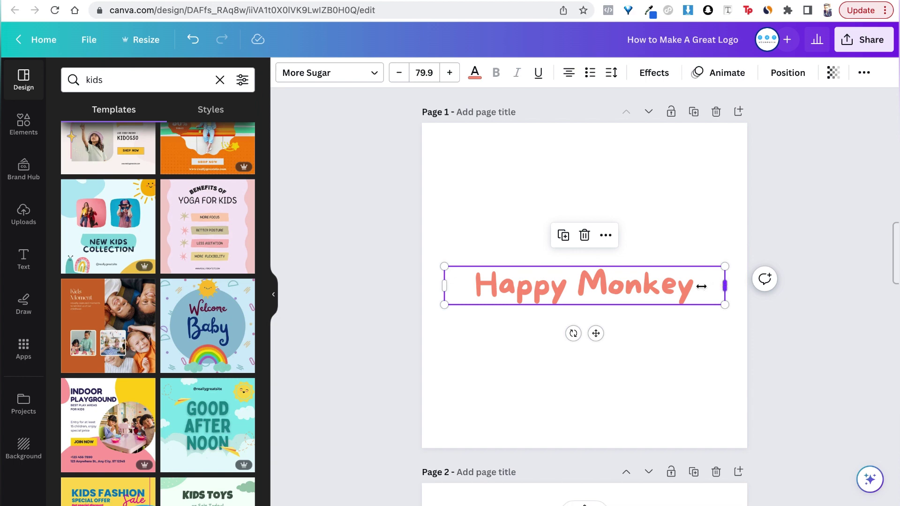
{"action": "left_click_drag", "start_coordinate": [725, 286], "coordinate": [681, 288]}
{"action": "left_click", "coordinate": [685, 303]}
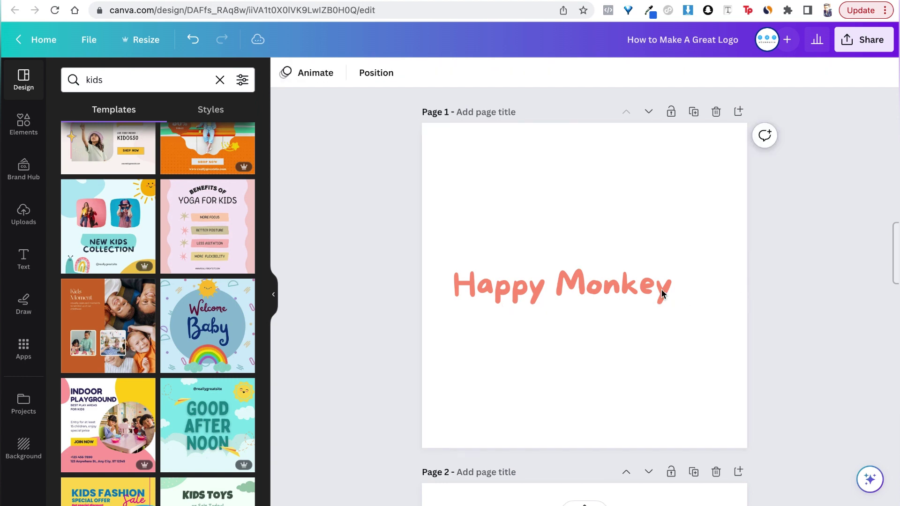
{"action": "left_click_drag", "start_coordinate": [601, 284], "coordinate": [608, 285]}
{"action": "left_click", "coordinate": [804, 209]}
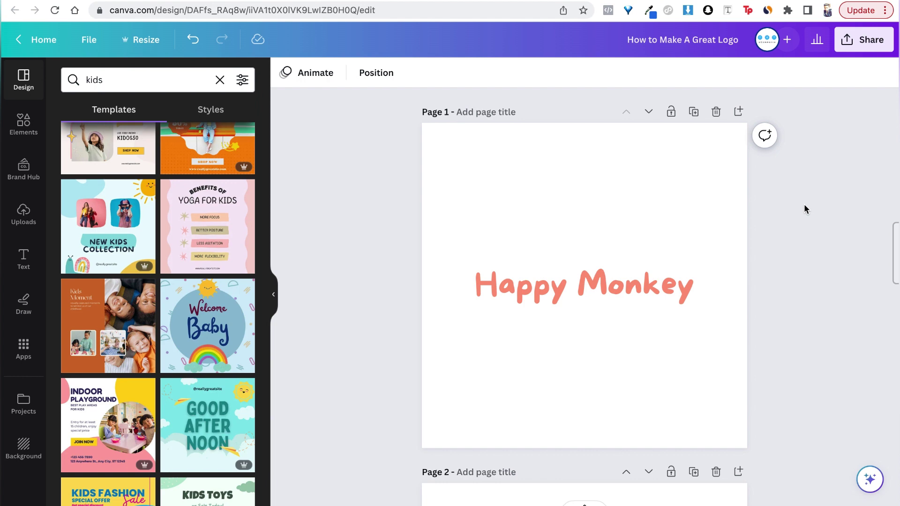
- Search the elements library for "monkey" and limit the results to graphics
{"action": "left_click", "coordinate": [35, 123]}
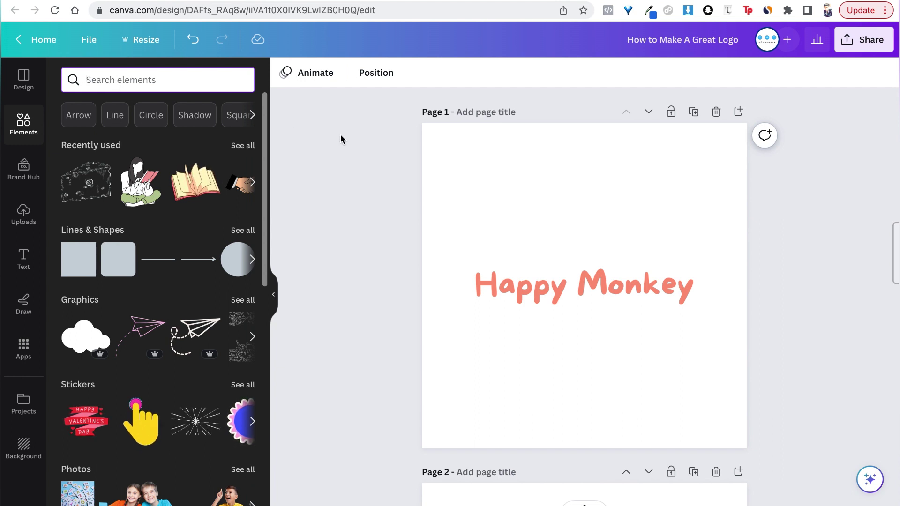
{"action": "type", "text": "m"}
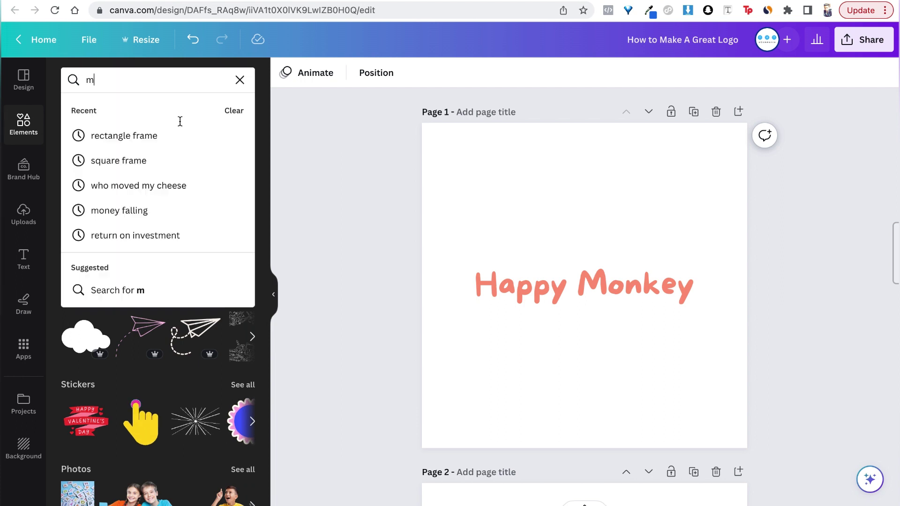
{"action": "type", "text": "onkkey"}
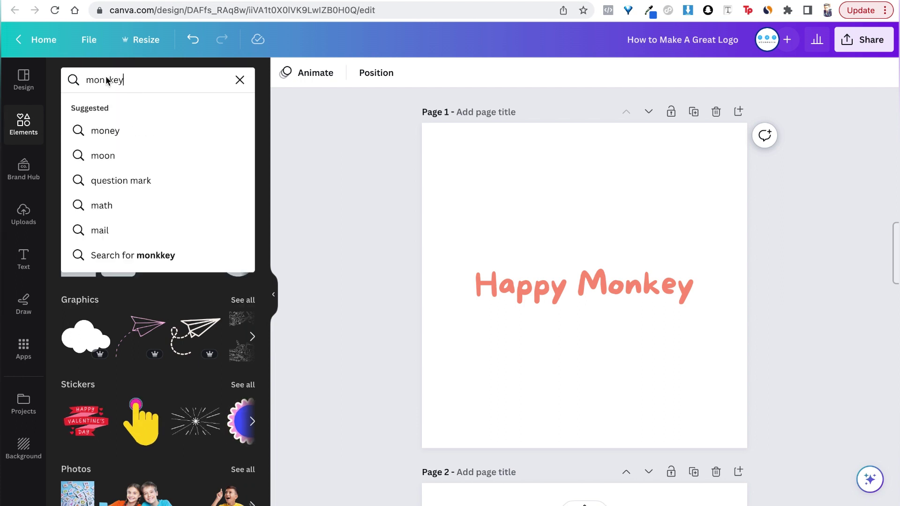
{"action": "left_click", "coordinate": [107, 79]}
{"action": "key", "text": "BackSpace"}
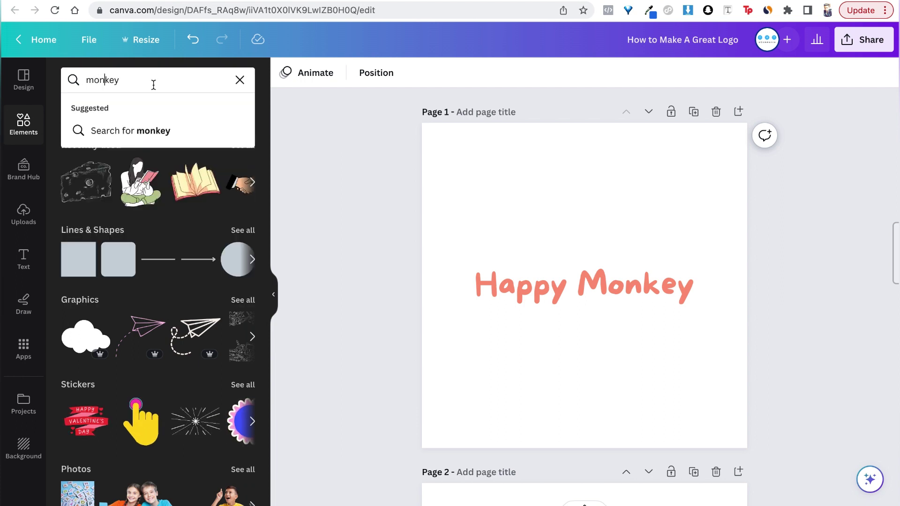
{"action": "key", "text": "Return"}
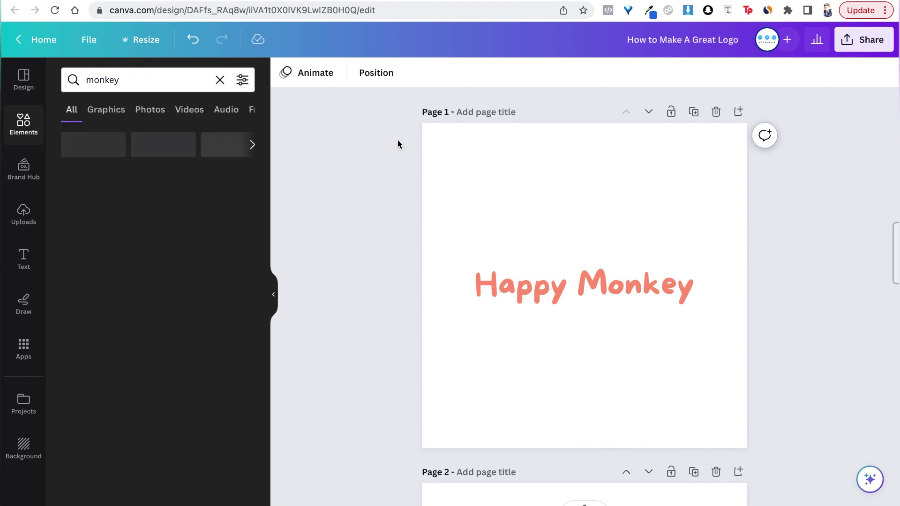
{"action": "left_click", "coordinate": [107, 113]}
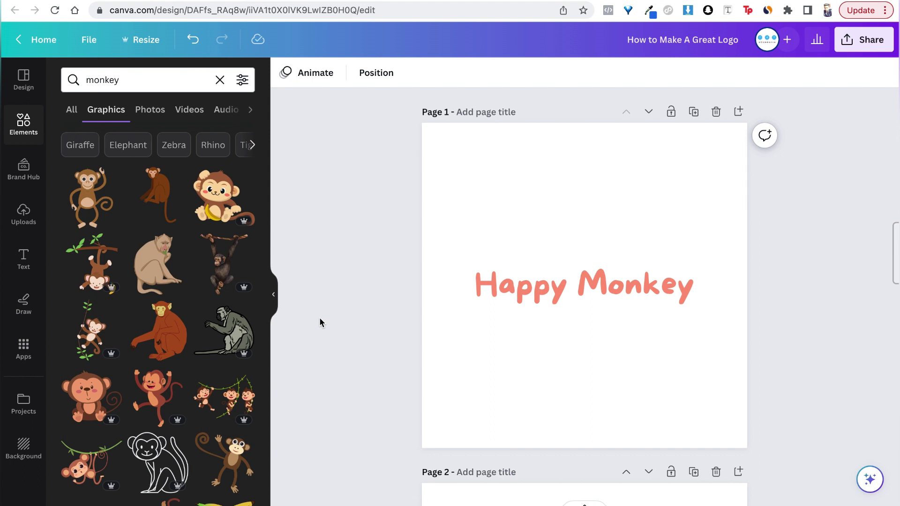
- Look through the monkey graphics and refine the graphics search to "happy monkey"
{"action": "scroll", "coordinate": [176, 317], "scroll_direction": "down", "scroll_amount": 3}
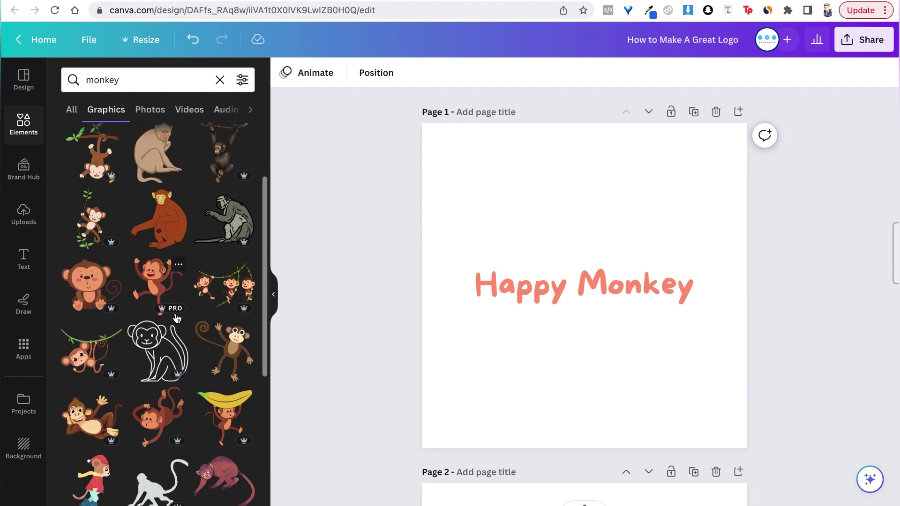
{"action": "scroll", "coordinate": [176, 318], "scroll_direction": "down", "scroll_amount": 5}
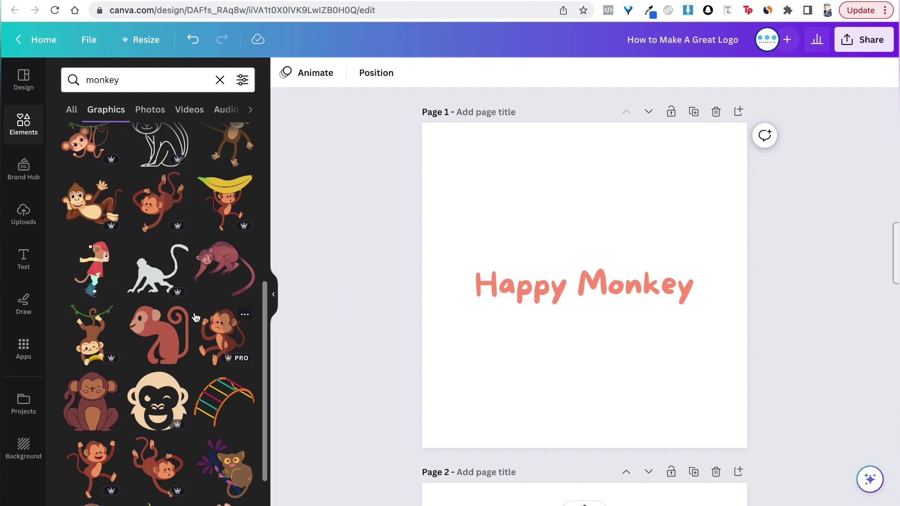
{"action": "scroll", "coordinate": [196, 318], "scroll_direction": "down", "scroll_amount": 2}
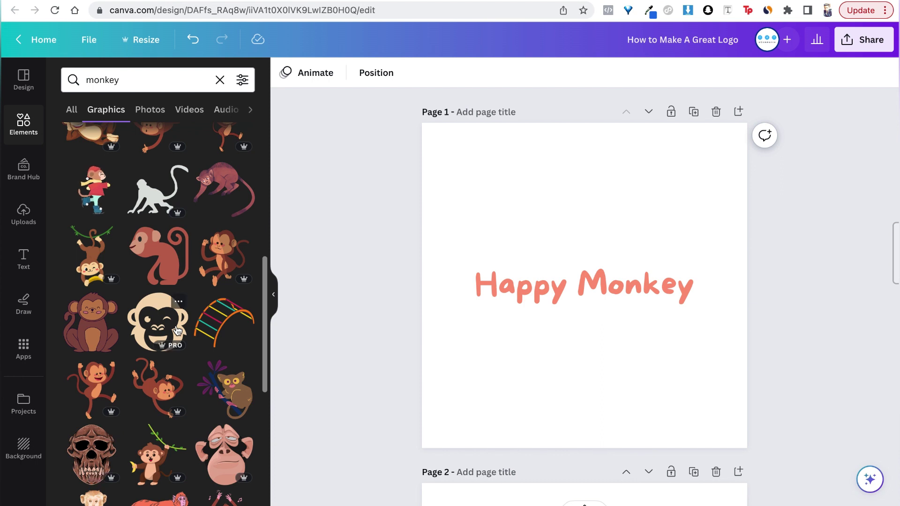
{"action": "scroll", "coordinate": [177, 331], "scroll_direction": "down", "scroll_amount": 3}
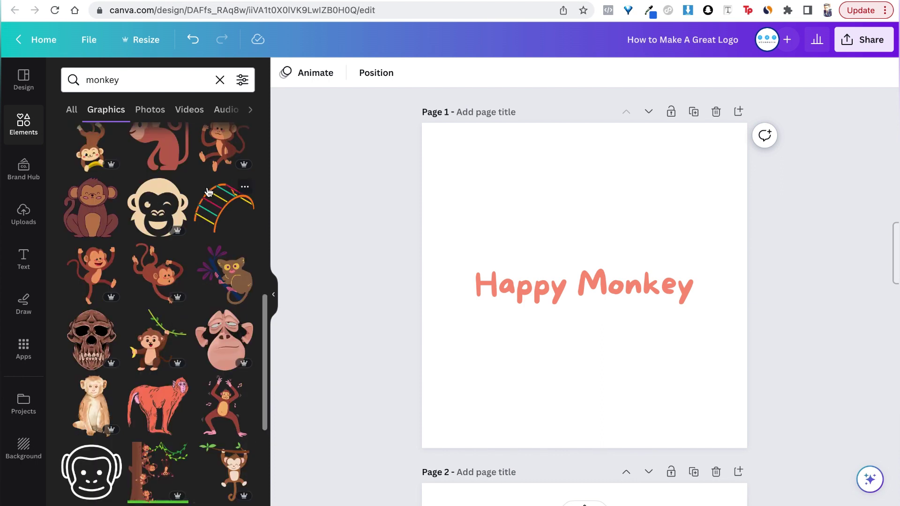
{"action": "left_click", "coordinate": [86, 81]}
{"action": "type", "text": "happy"}
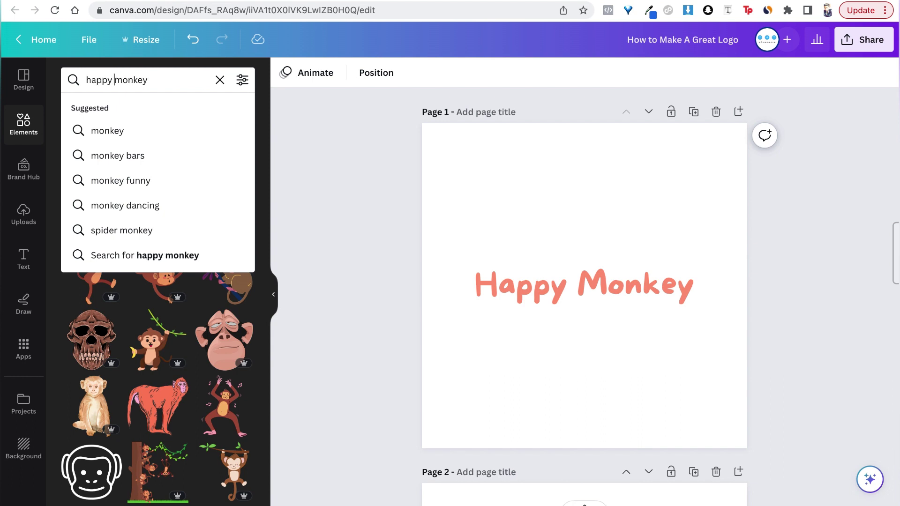
{"action": "key", "text": "Return"}
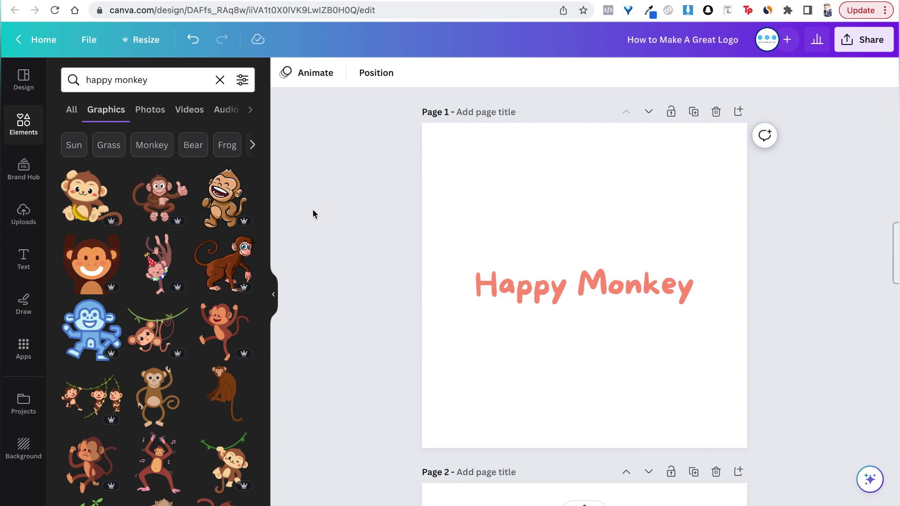
- Add the graphic of a monkey swinging from a vine to page 1 and shrink it to about 211 by 151
{"action": "scroll", "coordinate": [178, 271], "scroll_direction": "down", "scroll_amount": 3}
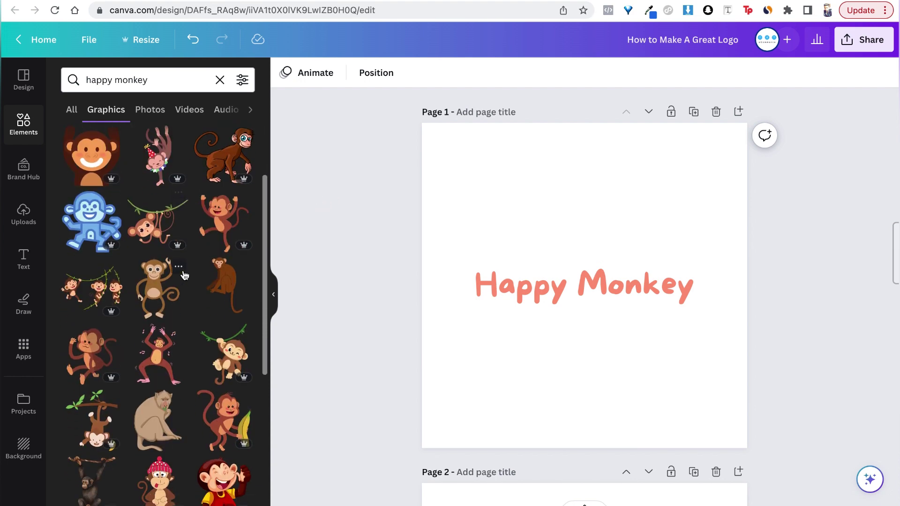
{"action": "left_click", "coordinate": [156, 236]}
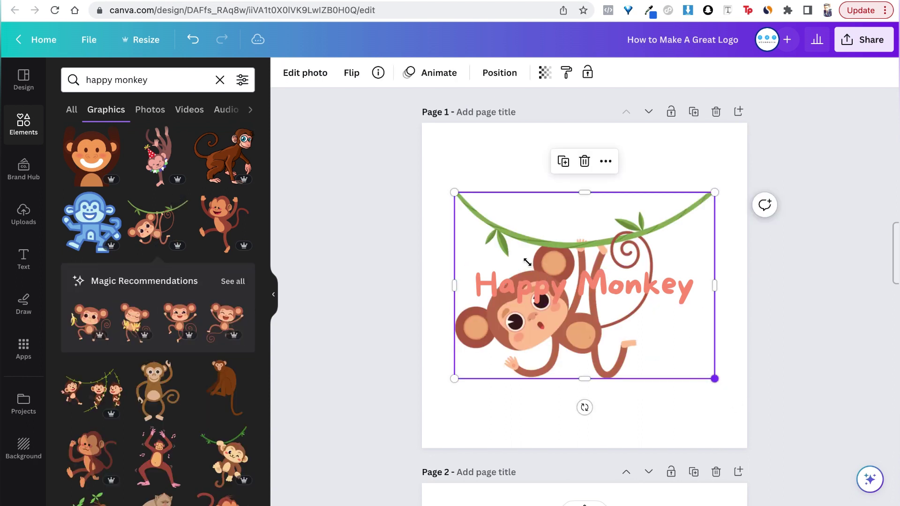
{"action": "left_click_drag", "start_coordinate": [506, 254], "coordinate": [508, 256]}
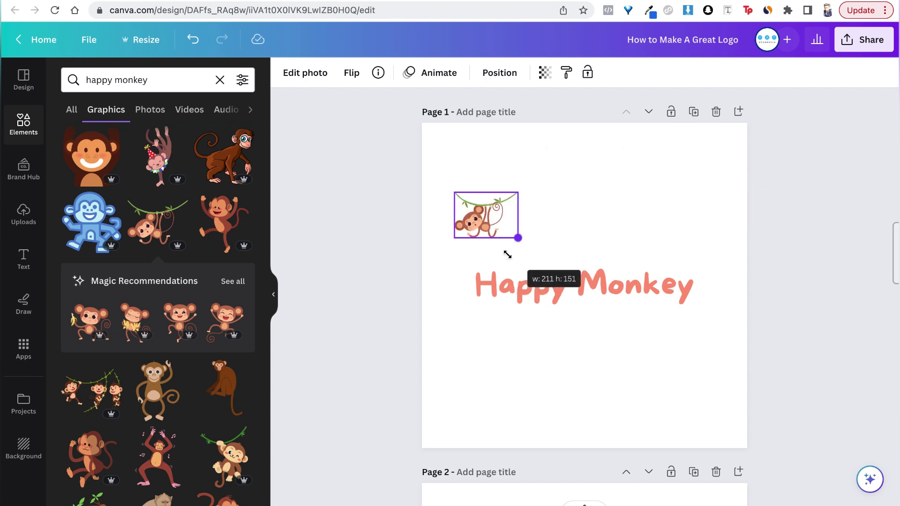
{"action": "left_click_drag", "start_coordinate": [200, 355], "coordinate": [200, 356]}
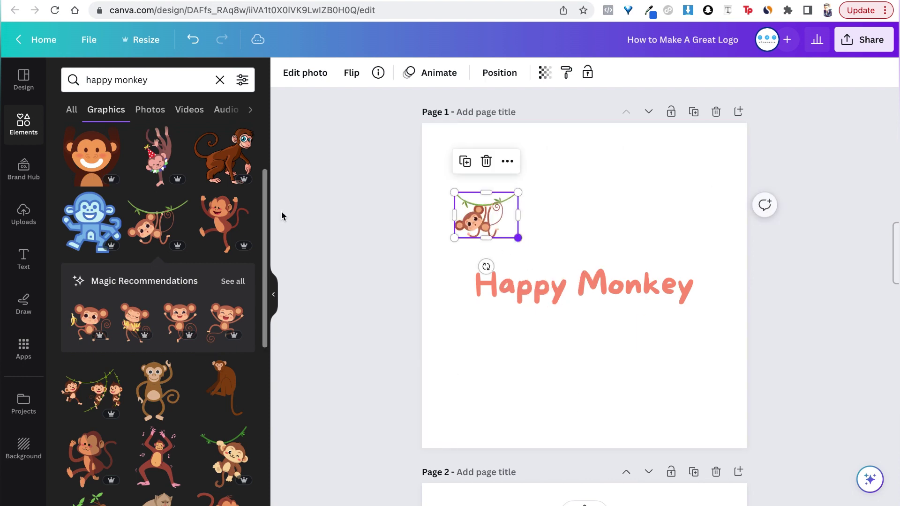
- Find the solid round monkey face graphic in the "happy monkey" results, add it to page 1 and place it below the title
{"action": "scroll", "coordinate": [239, 328], "scroll_direction": "down", "scroll_amount": 3}
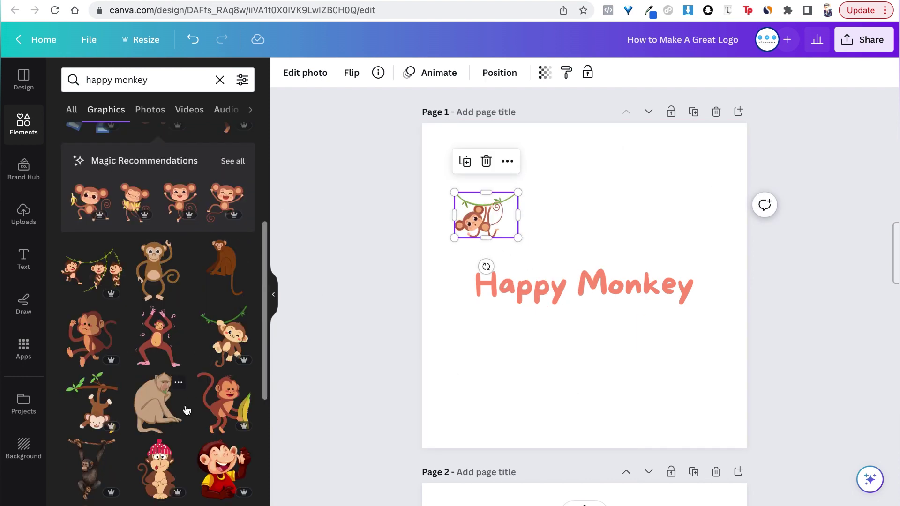
{"action": "scroll", "coordinate": [187, 411], "scroll_direction": "down", "scroll_amount": 8}
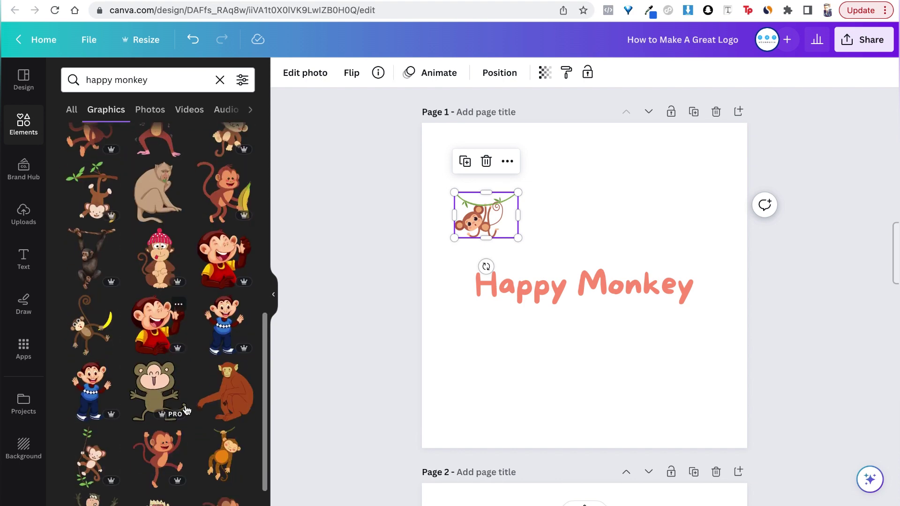
{"action": "scroll", "coordinate": [186, 411], "scroll_direction": "down", "scroll_amount": 1}
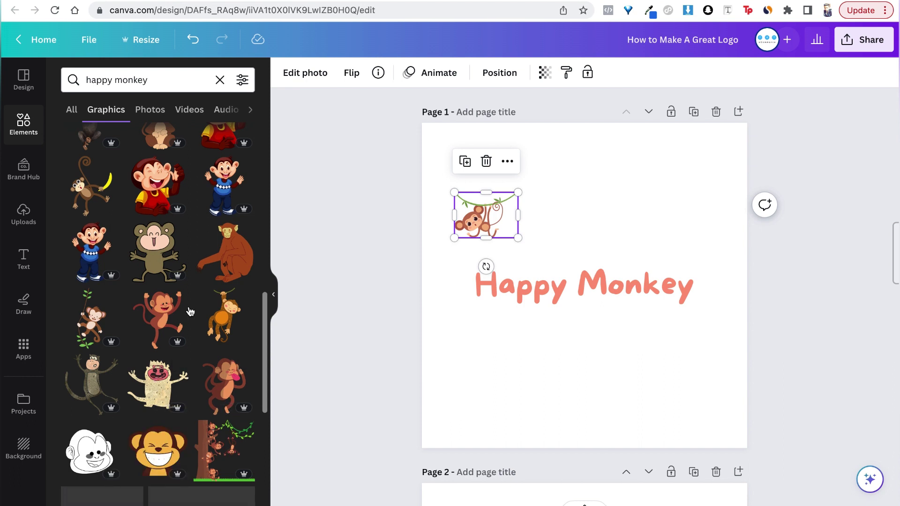
{"action": "scroll", "coordinate": [191, 412], "scroll_direction": "down", "scroll_amount": 3}
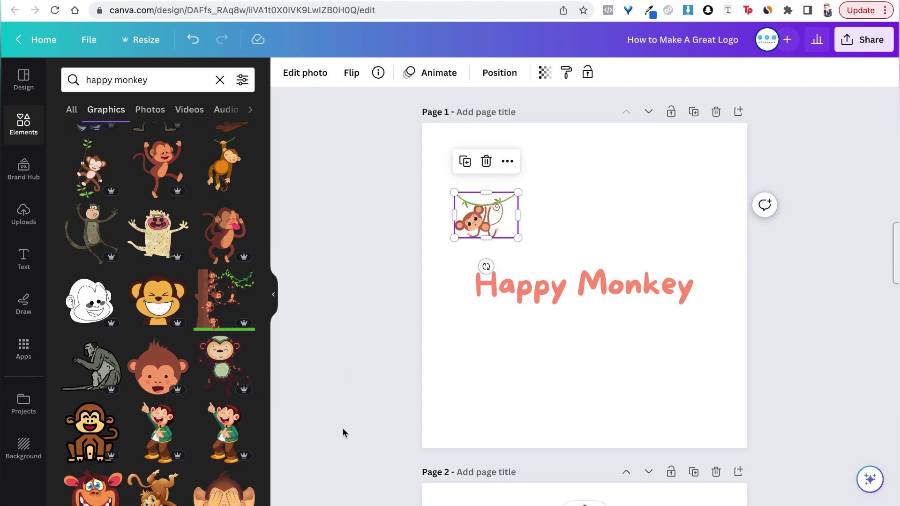
{"action": "scroll", "coordinate": [133, 353], "scroll_direction": "down", "scroll_amount": 3}
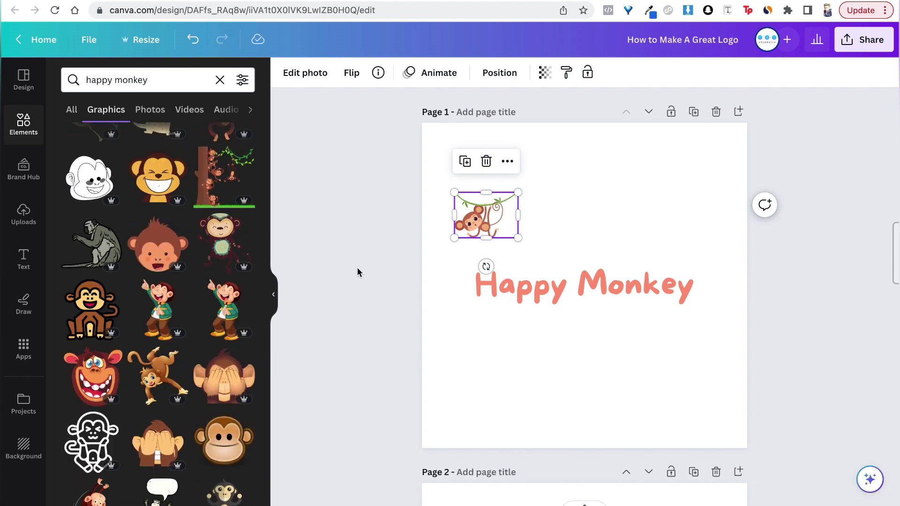
{"action": "scroll", "coordinate": [202, 364], "scroll_direction": "down", "scroll_amount": 3}
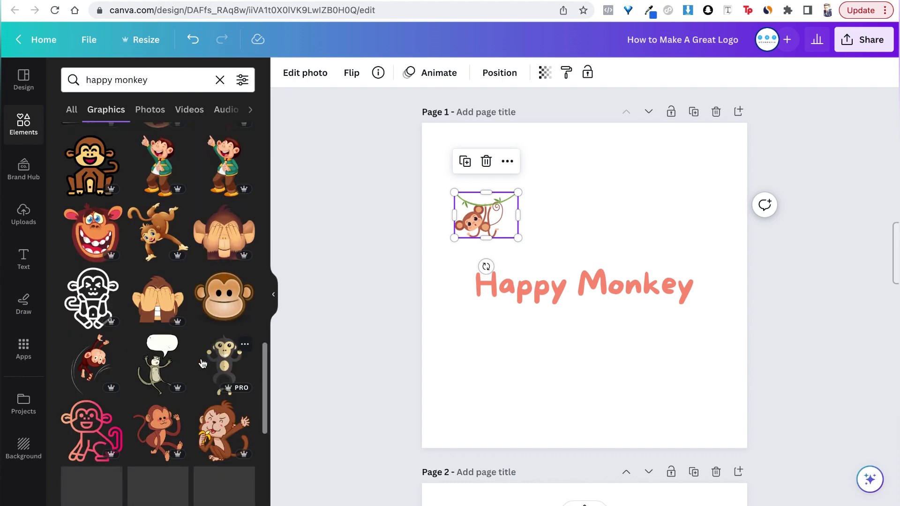
{"action": "scroll", "coordinate": [203, 364], "scroll_direction": "down", "scroll_amount": 4}
{"action": "scroll", "coordinate": [203, 364], "scroll_direction": "down", "scroll_amount": 6}
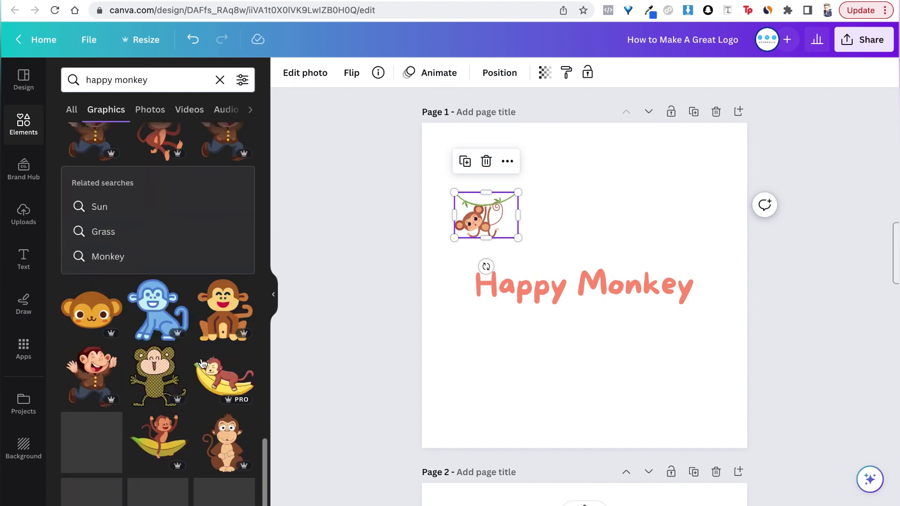
{"action": "scroll", "coordinate": [202, 364], "scroll_direction": "down", "scroll_amount": 1}
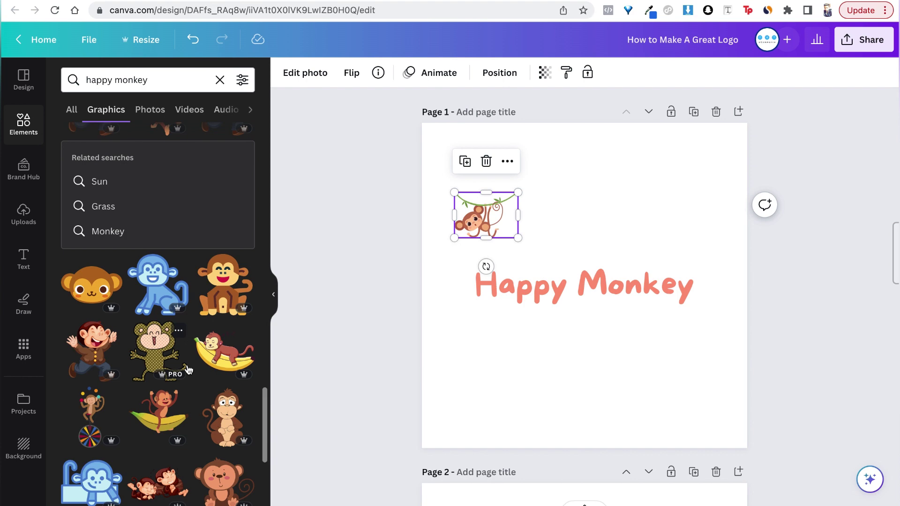
{"action": "scroll", "coordinate": [188, 370], "scroll_direction": "down", "scroll_amount": 2}
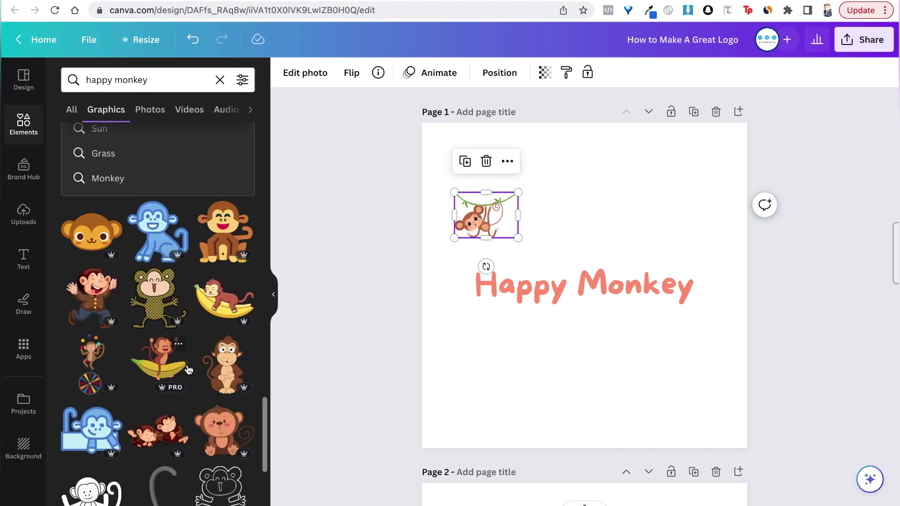
{"action": "scroll", "coordinate": [188, 370], "scroll_direction": "down", "scroll_amount": 5}
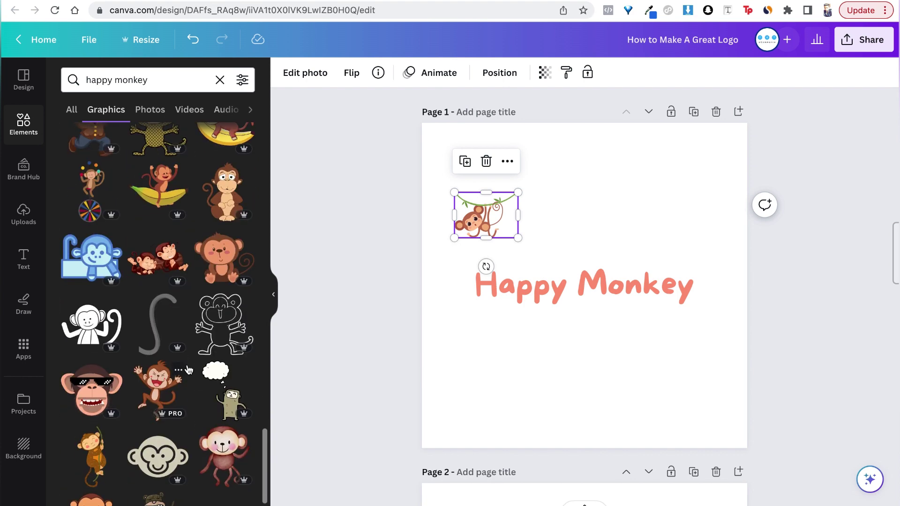
{"action": "scroll", "coordinate": [188, 370], "scroll_direction": "down", "scroll_amount": 2}
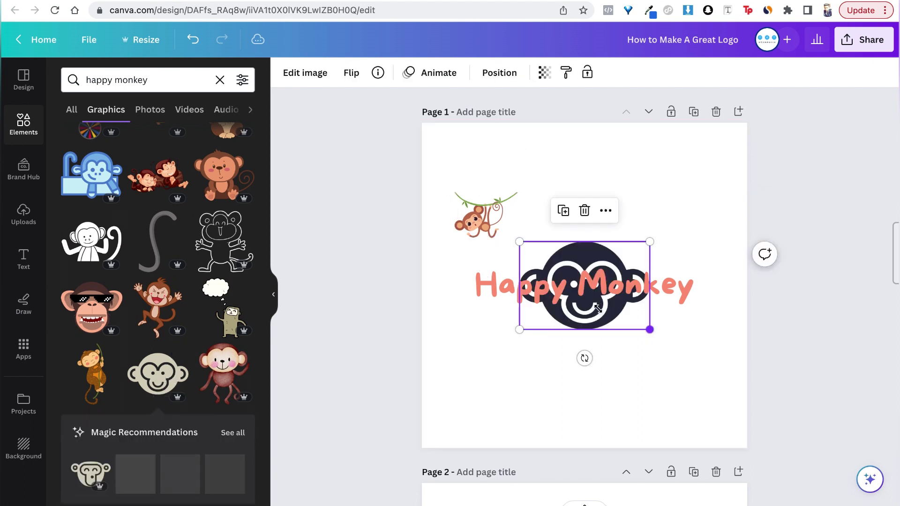
{"action": "left_click_drag", "start_coordinate": [608, 256], "coordinate": [603, 338]}
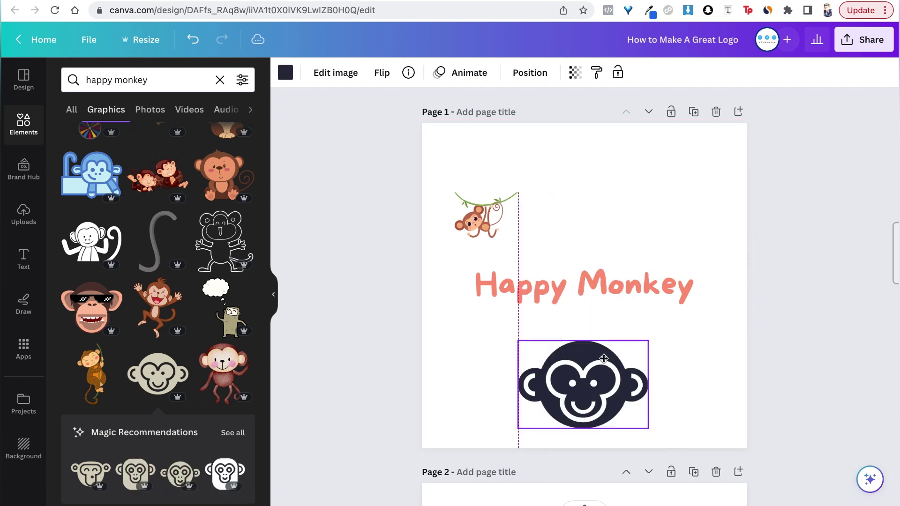
- Remove the vine-swinging monkey graphic from page 1, keeping the monkey face
{"action": "left_click", "coordinate": [557, 368]}
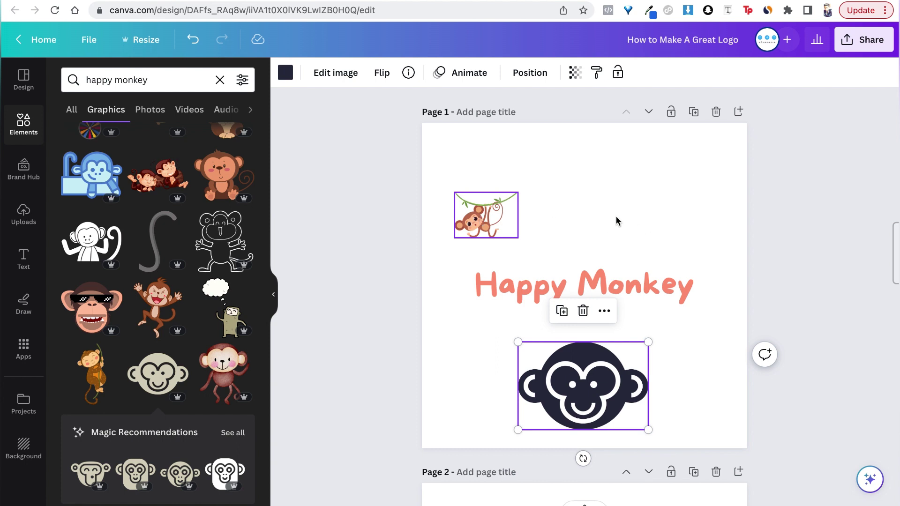
{"action": "key", "text": "super+z"}
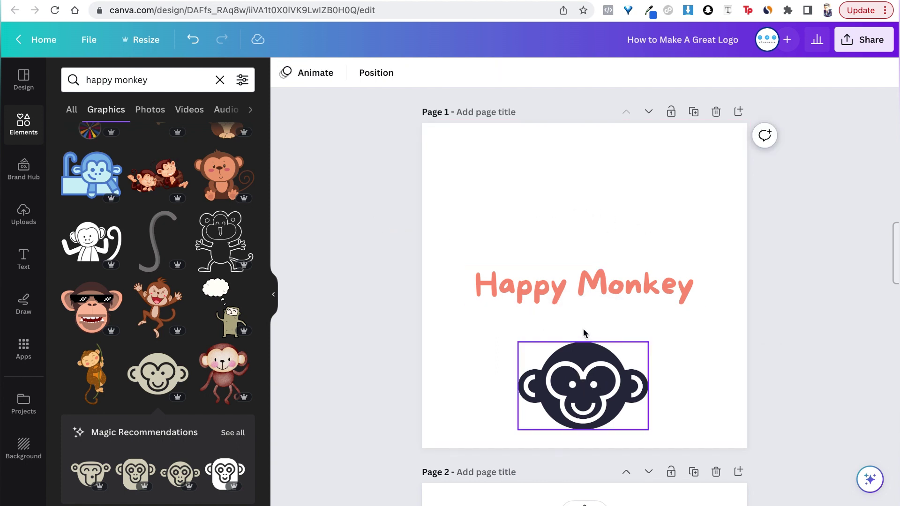
- Copy the hex colour code of the "Happy Monkey" title text
{"action": "left_click", "coordinate": [588, 294]}
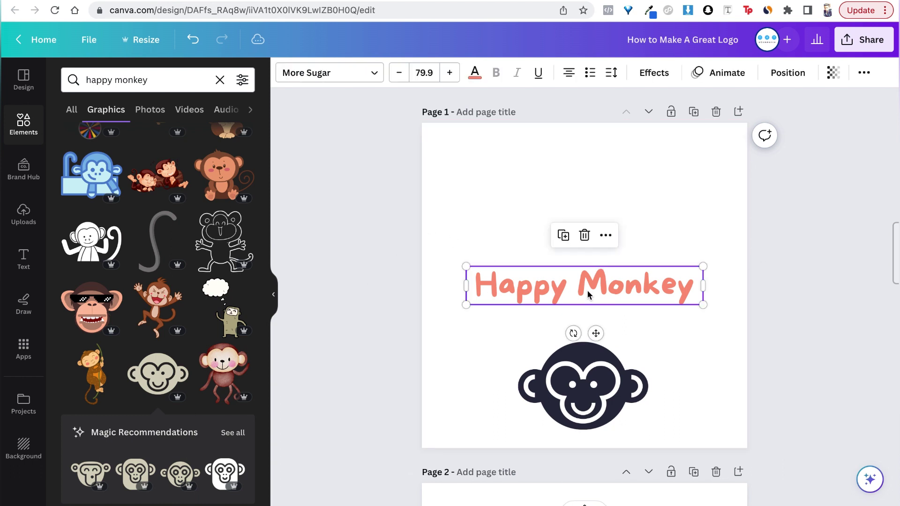
{"action": "left_click", "coordinate": [474, 74]}
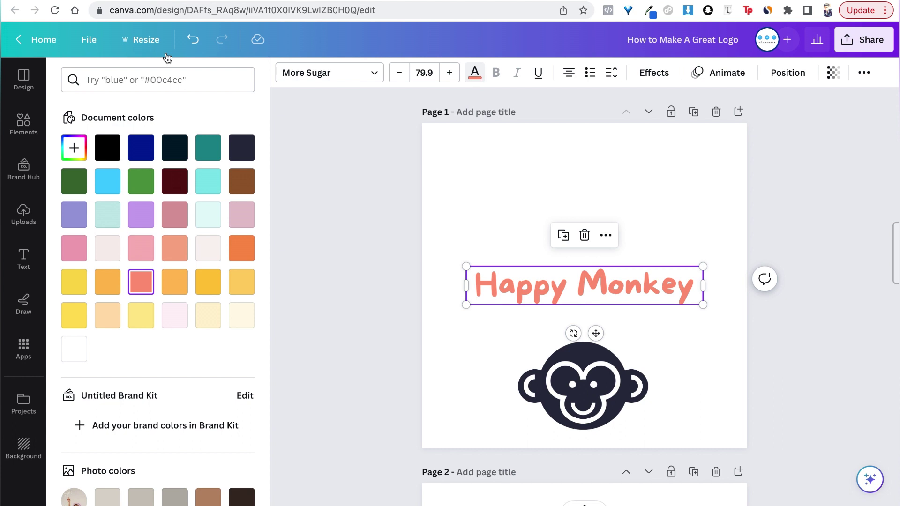
{"action": "left_click", "coordinate": [75, 149]}
{"action": "key", "text": "ctrl+c"}
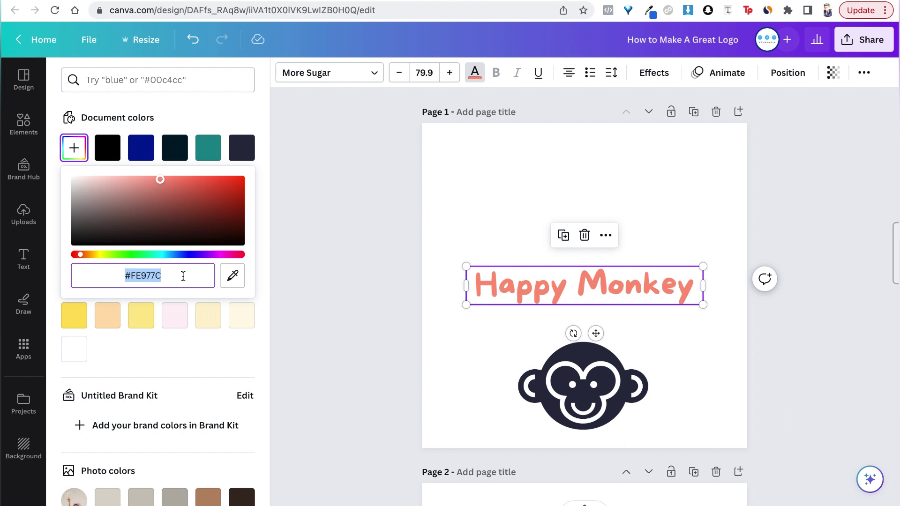
{"action": "left_click", "coordinate": [372, 269]}
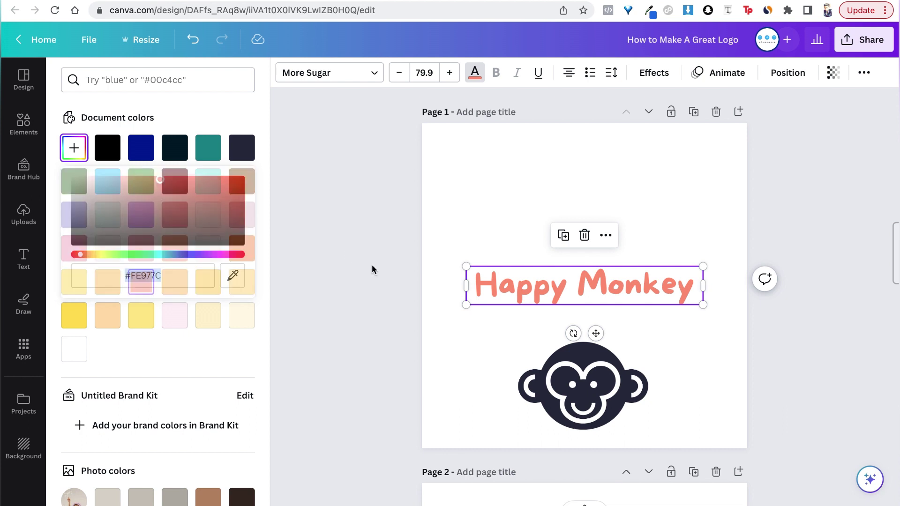
- Recolour the monkey face graphic with the title's colour, #FE977C
{"action": "left_click", "coordinate": [551, 390]}
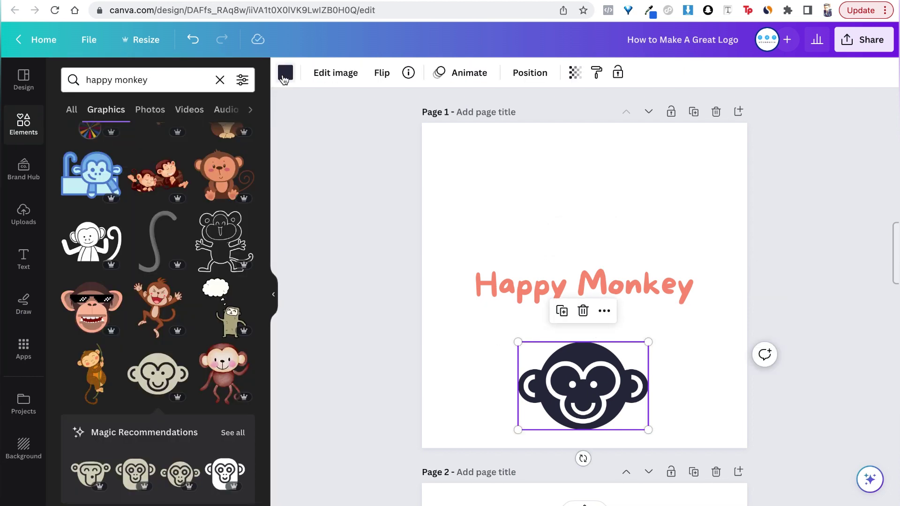
{"action": "left_click", "coordinate": [285, 74]}
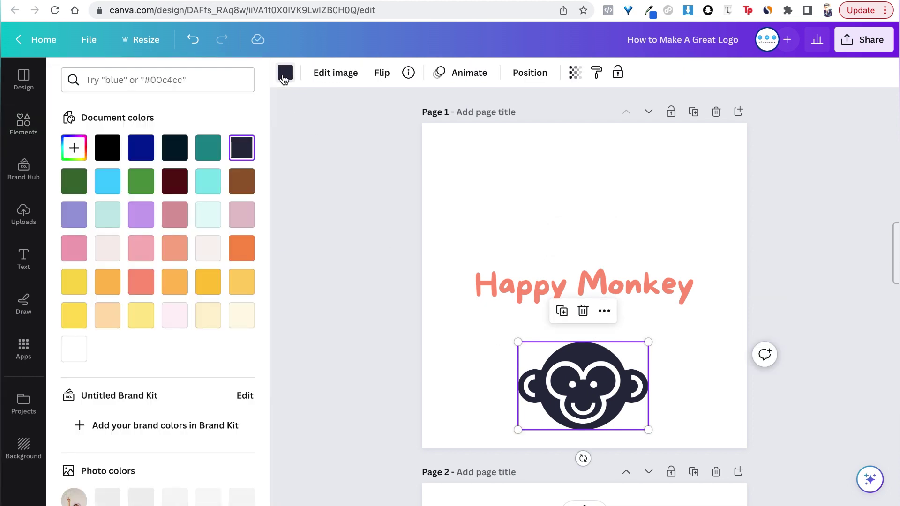
{"action": "left_click", "coordinate": [75, 149]}
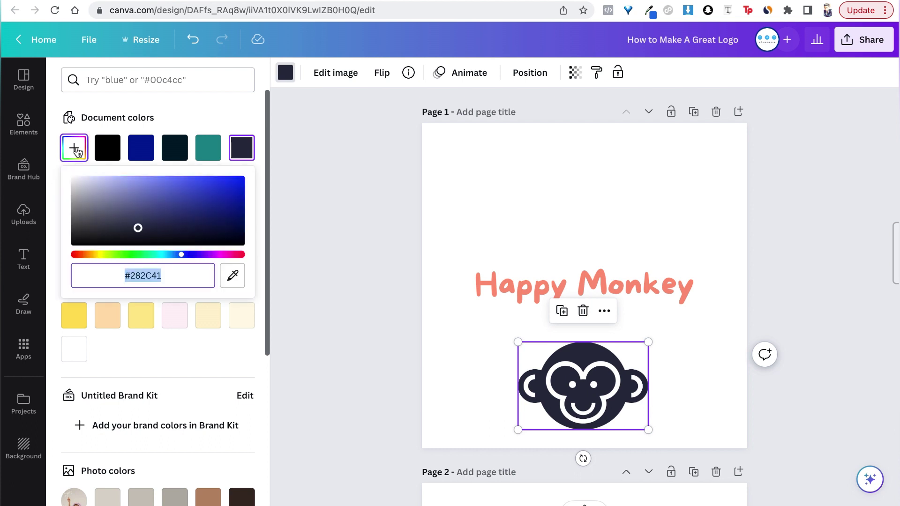
{"action": "key", "text": "ctrl+v"}
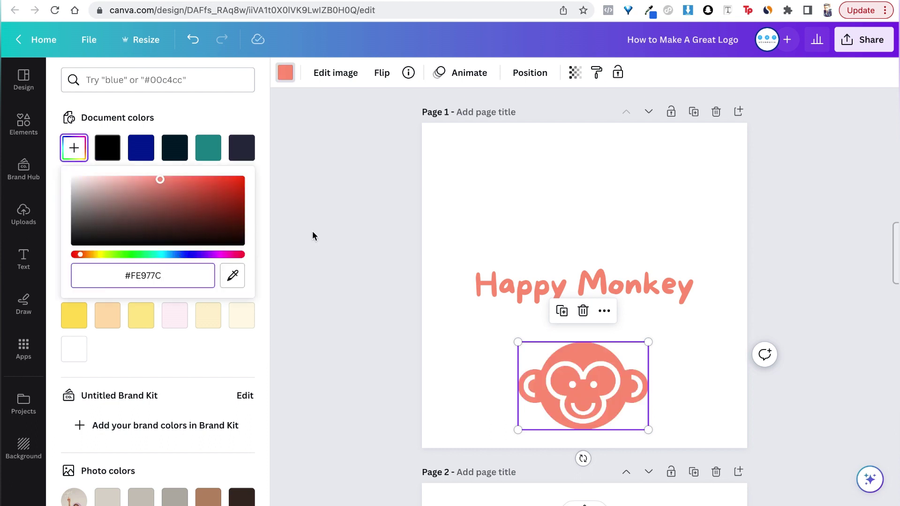
{"action": "key", "text": "Return"}
{"action": "key", "text": "Escape"}
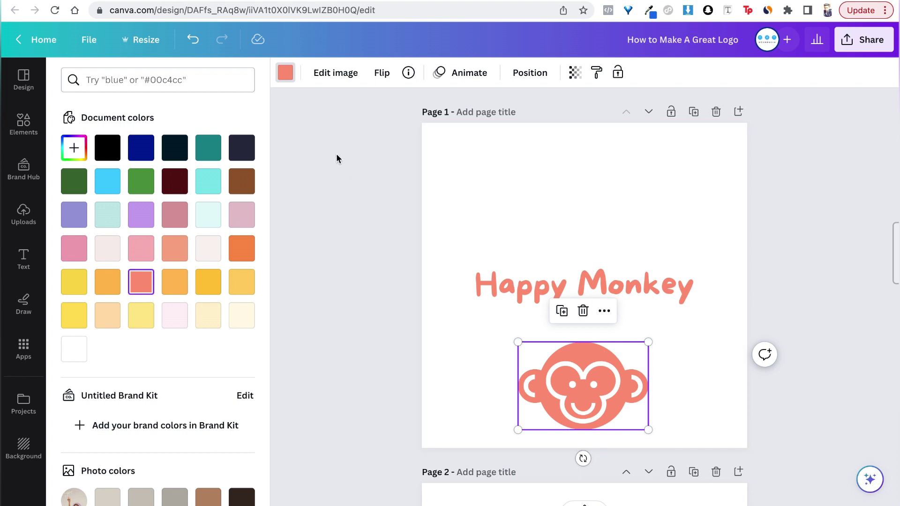
- Look through all Magic Recommendations for monkey face graphics in a style similar to the one on page 1
{"action": "left_click", "coordinate": [645, 427]}
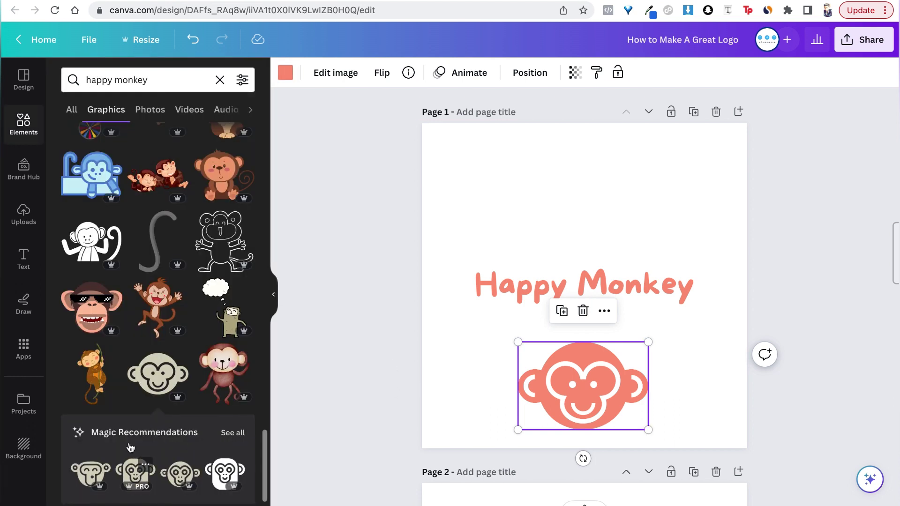
{"action": "left_click", "coordinate": [231, 434]}
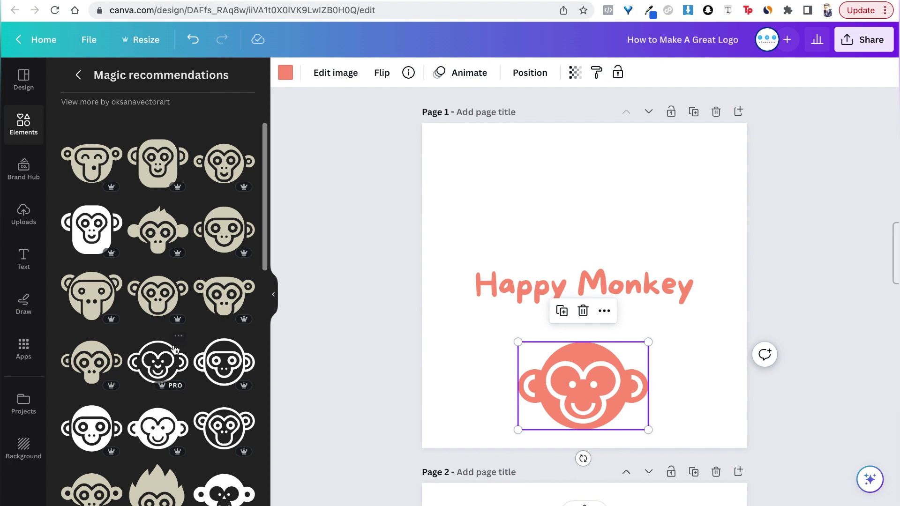
{"action": "scroll", "coordinate": [174, 349], "scroll_direction": "down", "scroll_amount": 2}
{"action": "scroll", "coordinate": [174, 349], "scroll_direction": "down", "scroll_amount": 5}
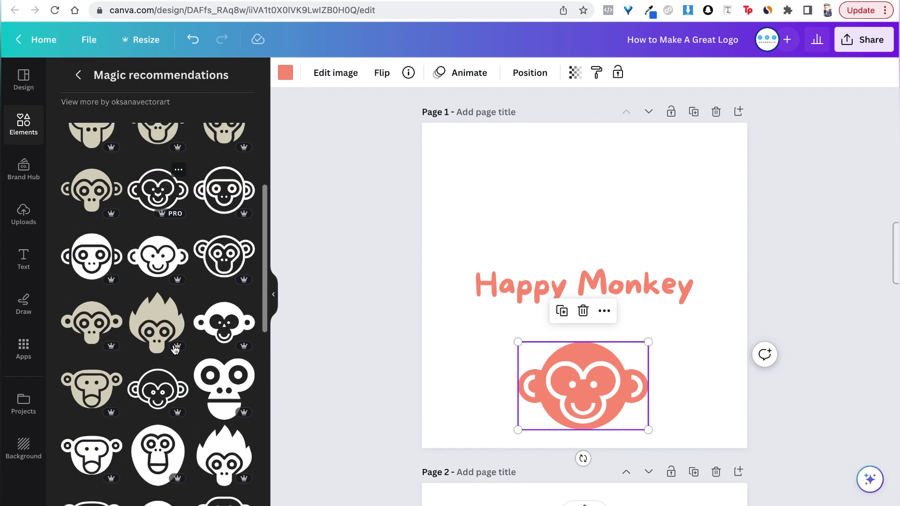
{"action": "scroll", "coordinate": [175, 349], "scroll_direction": "down", "scroll_amount": 7}
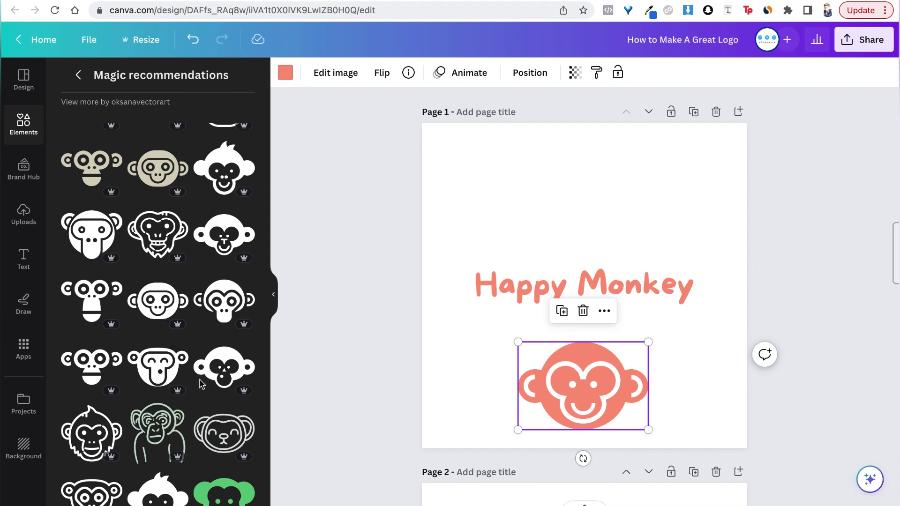
{"action": "scroll", "coordinate": [160, 280], "scroll_direction": "down", "scroll_amount": 4}
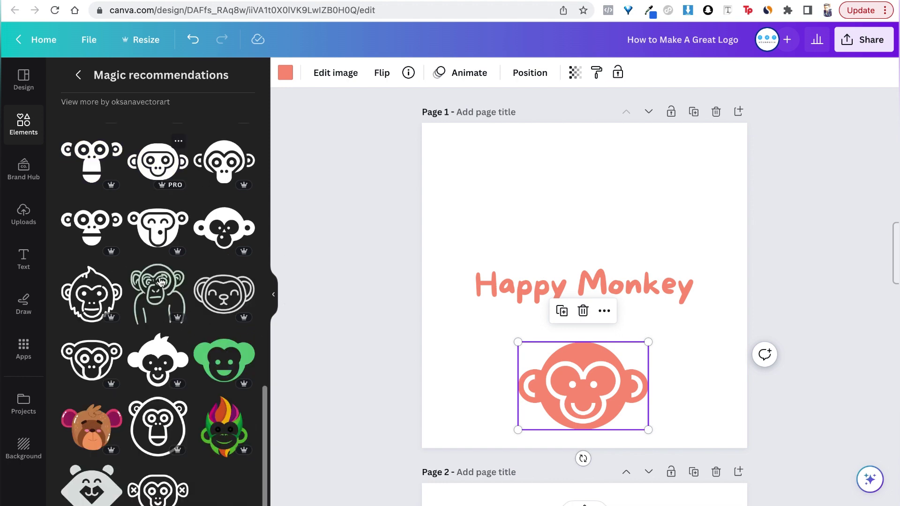
{"action": "scroll", "coordinate": [160, 281], "scroll_direction": "up", "scroll_amount": 10}
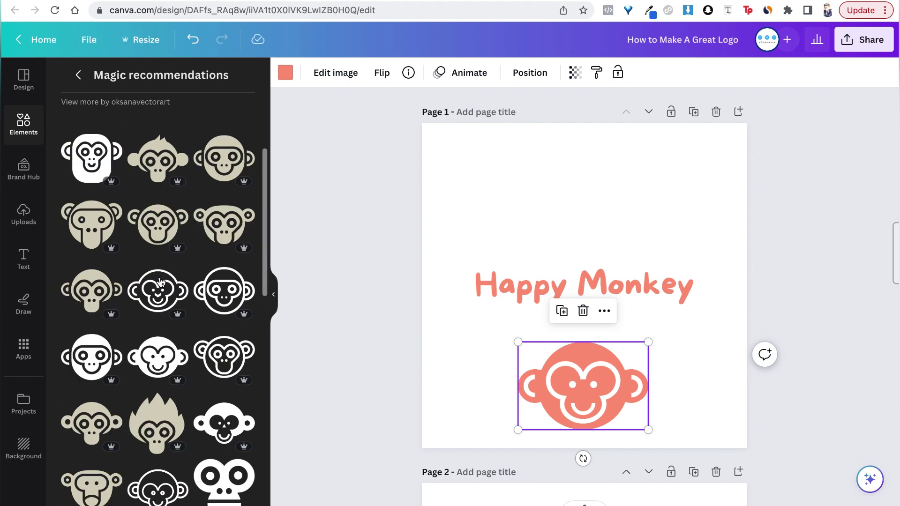
- Return to the "happy monkey" graphics results and examine the monkey graphics beyond the Magic Recommendations
{"action": "left_click", "coordinate": [79, 77]}
{"action": "scroll", "coordinate": [179, 318], "scroll_direction": "down", "scroll_amount": 4}
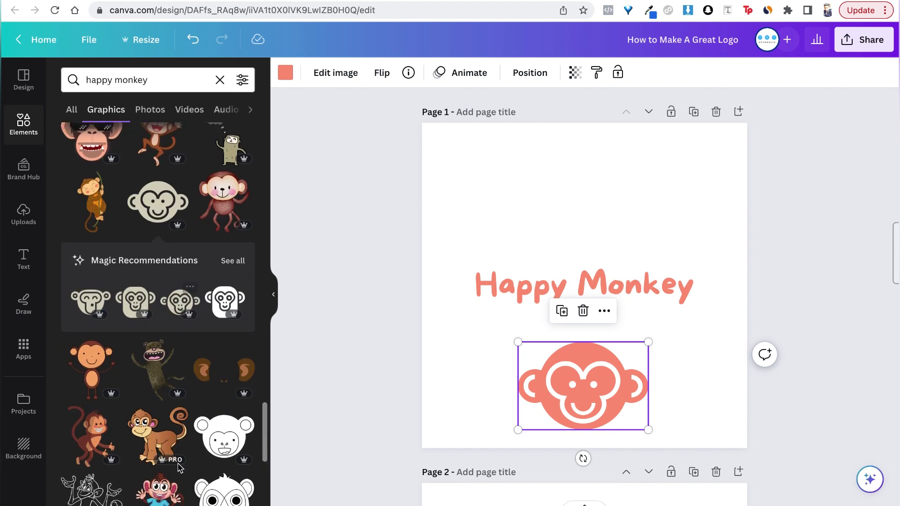
{"action": "scroll", "coordinate": [187, 328], "scroll_direction": "down", "scroll_amount": 3}
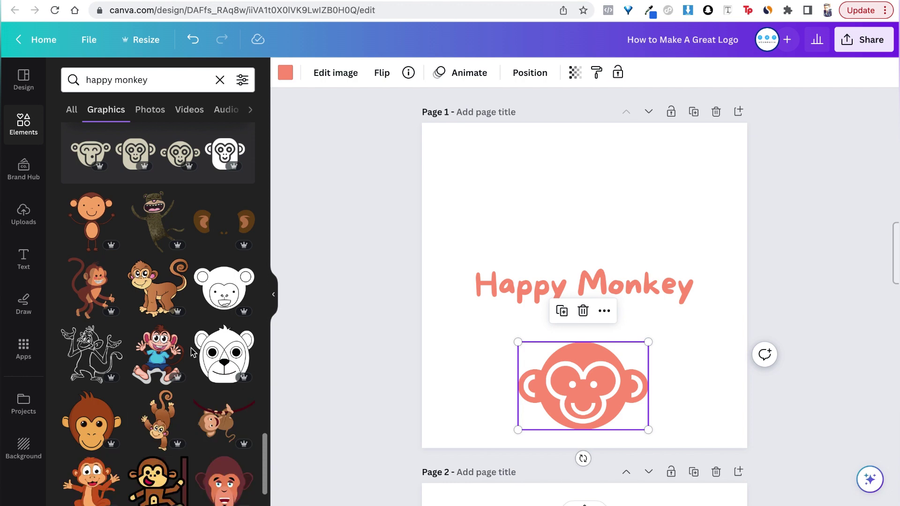
{"action": "scroll", "coordinate": [192, 352], "scroll_direction": "down", "scroll_amount": 4}
{"action": "scroll", "coordinate": [192, 352], "scroll_direction": "down", "scroll_amount": 4}
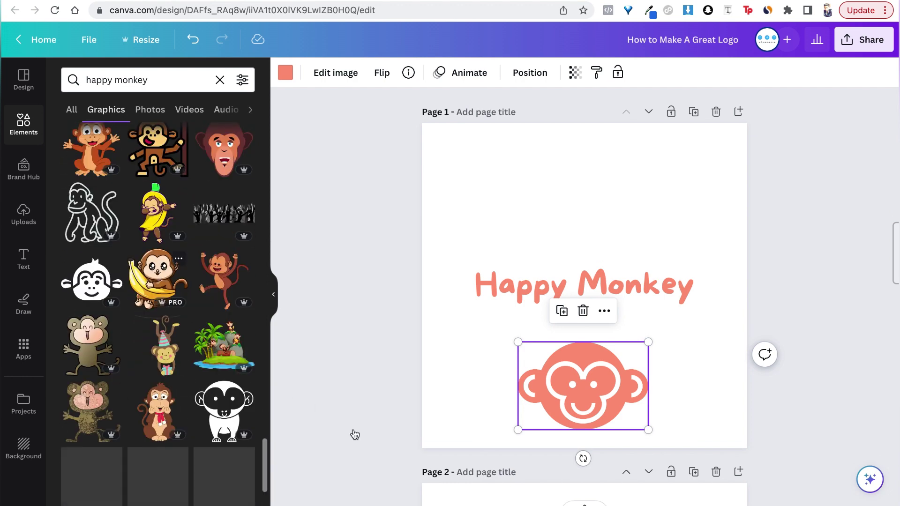
{"action": "scroll", "coordinate": [167, 366], "scroll_direction": "down", "scroll_amount": 4}
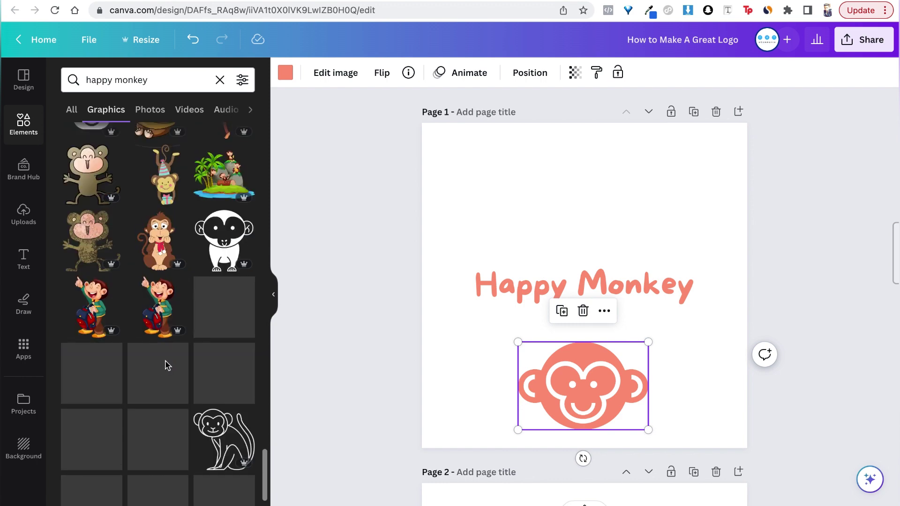
{"action": "scroll", "coordinate": [166, 366], "scroll_direction": "down", "scroll_amount": 6}
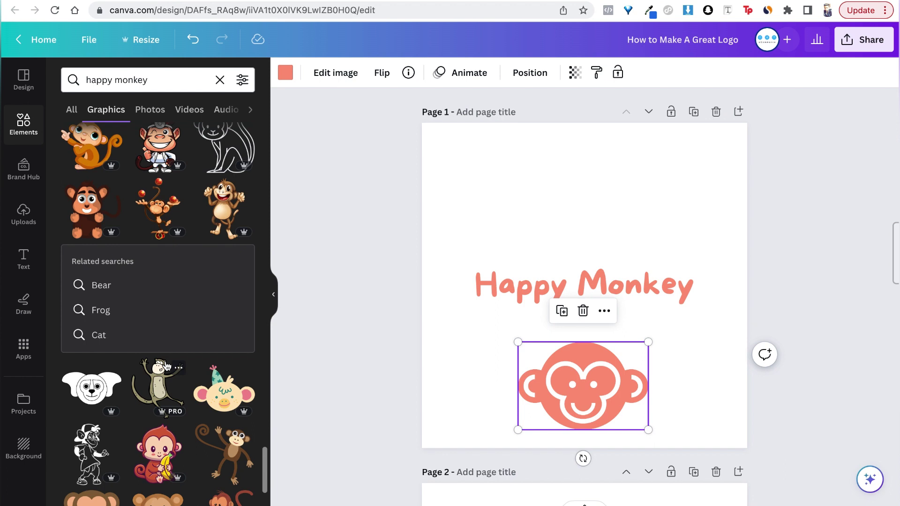
{"action": "scroll", "coordinate": [167, 366], "scroll_direction": "down", "scroll_amount": 1}
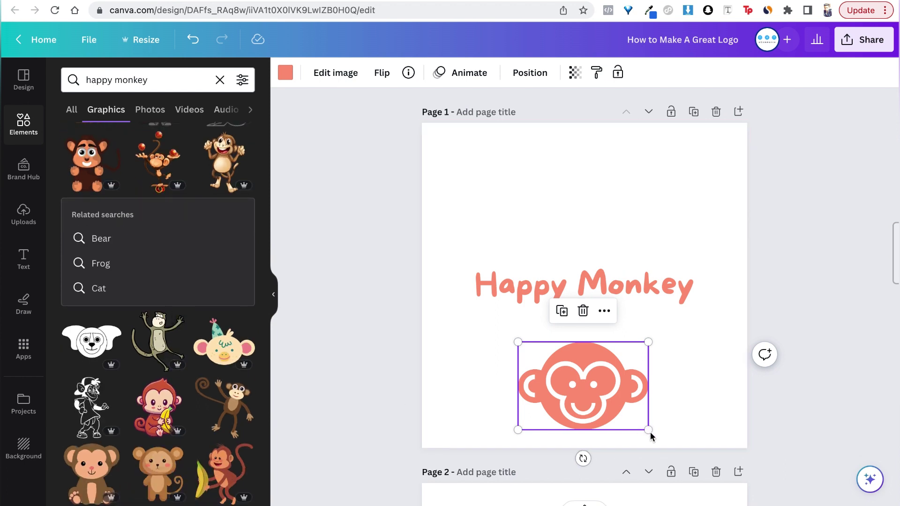
- Shrink the monkey face graphic below the title to a small icon about as tall as the lettering
{"action": "left_click_drag", "start_coordinate": [581, 395], "coordinate": [557, 370]}
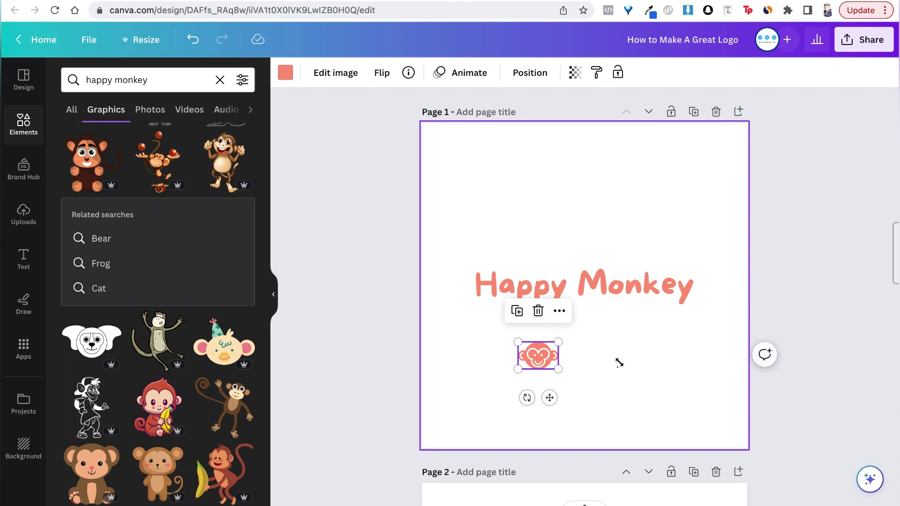
{"action": "left_click", "coordinate": [648, 314]}
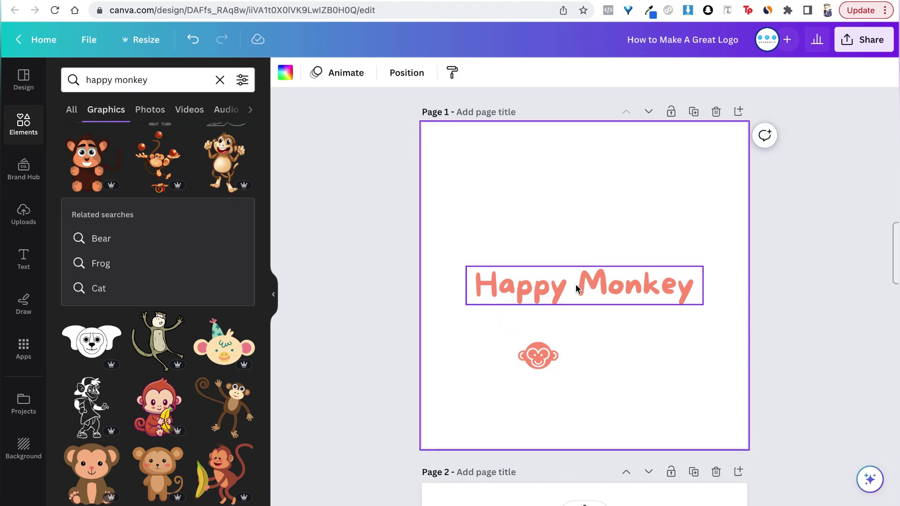
- Insert a wide gap between "Happy" and "Monkey", scale the title to size 70.7 and widen its box to about 869 px for one line
{"action": "left_click", "coordinate": [576, 288]}
{"action": "left_click", "coordinate": [572, 291]}
{"action": "key", "text": "Return"}
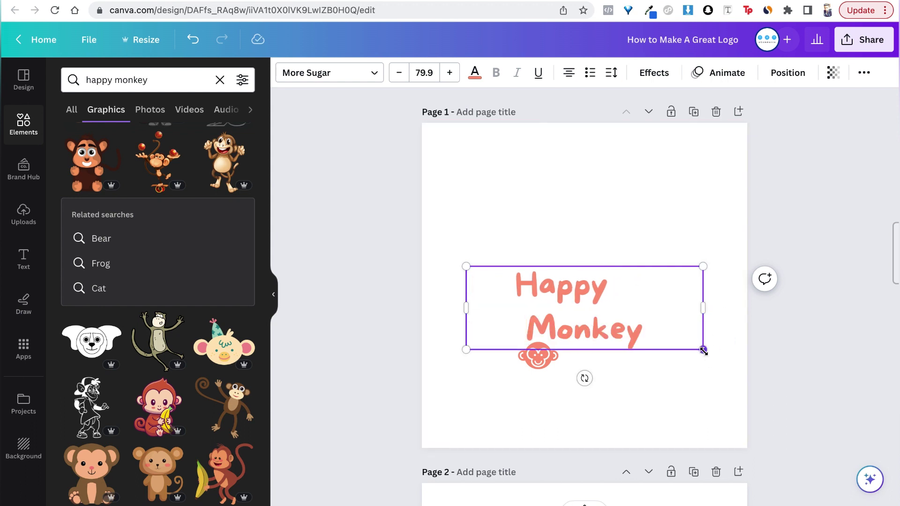
{"action": "left_click_drag", "start_coordinate": [677, 340], "coordinate": [677, 336]}
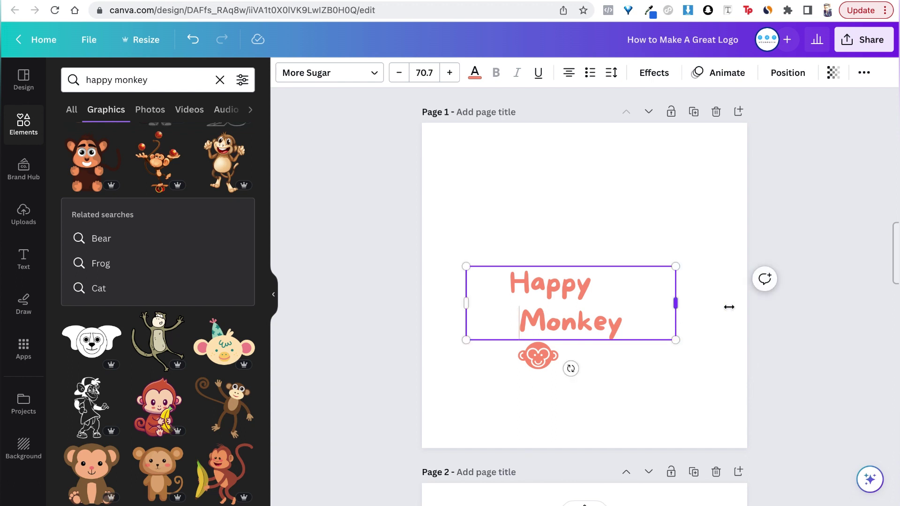
{"action": "left_click_drag", "start_coordinate": [728, 307], "coordinate": [729, 308]}
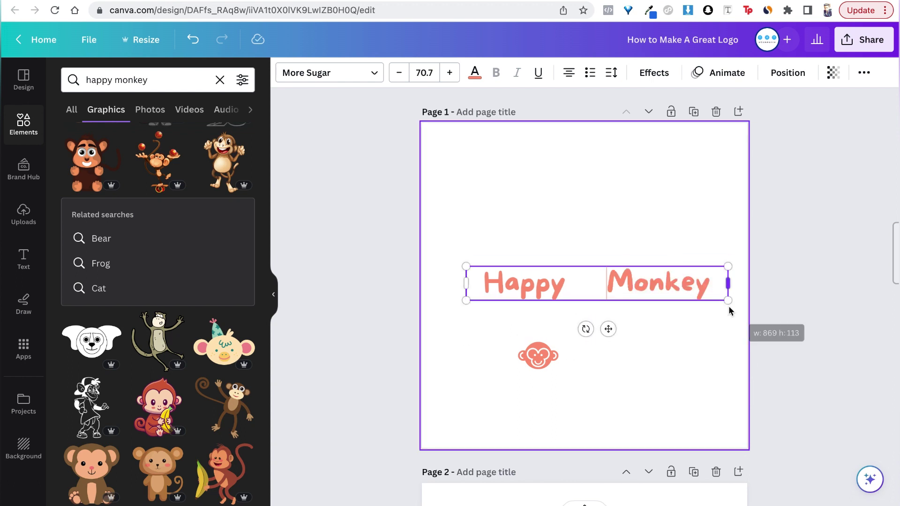
{"action": "left_click", "coordinate": [807, 416]}
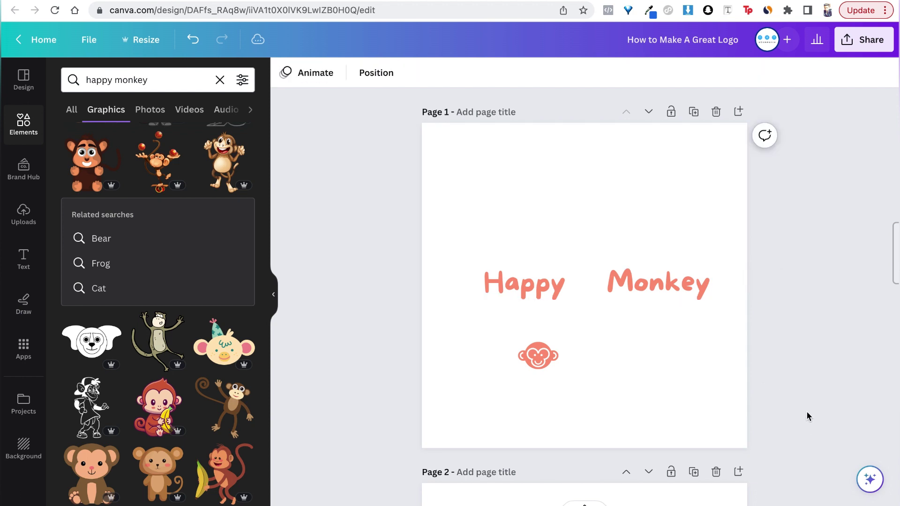
- Align the spaced-out "Happy Monkey" title to the center and middle of page 1
{"action": "left_click", "coordinate": [622, 286]}
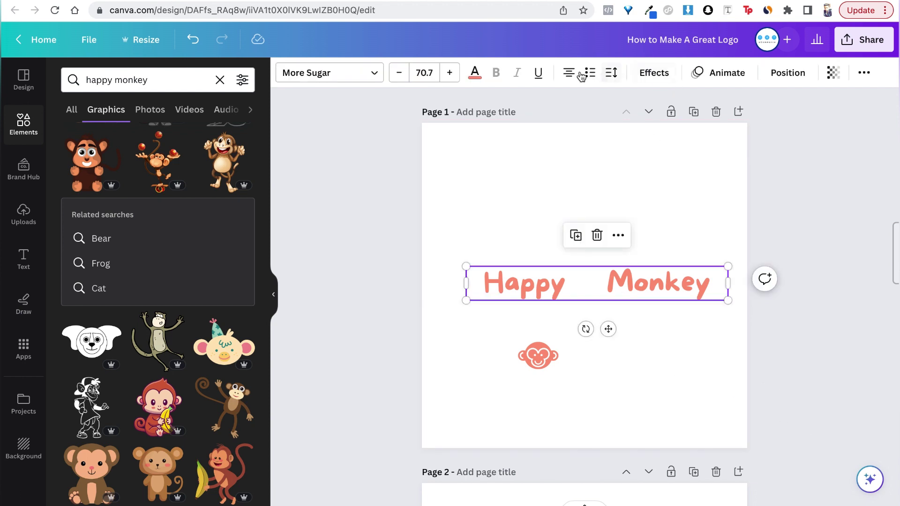
{"action": "left_click", "coordinate": [797, 75]}
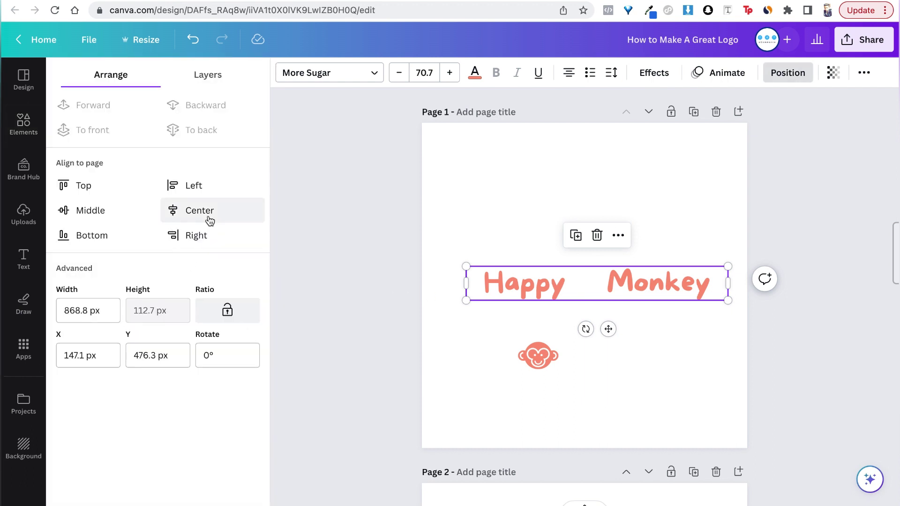
{"action": "left_click", "coordinate": [113, 217]}
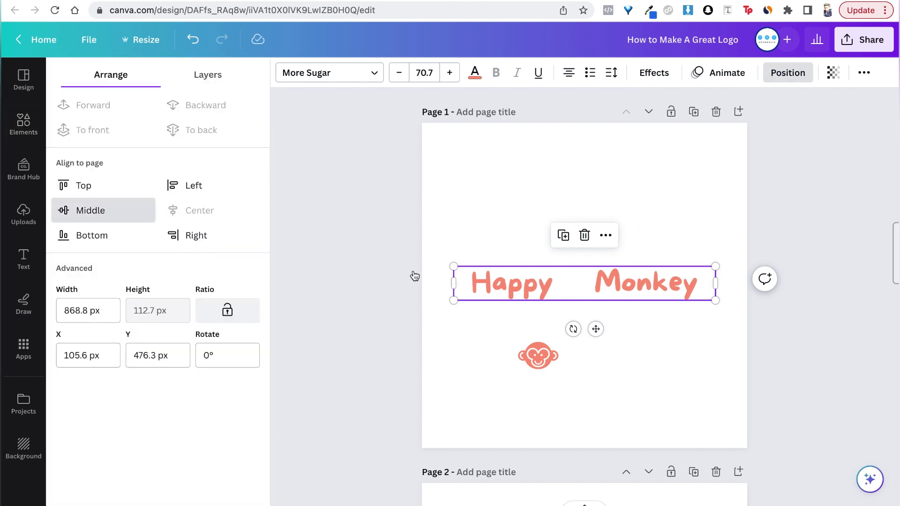
{"action": "key", "text": "Escape"}
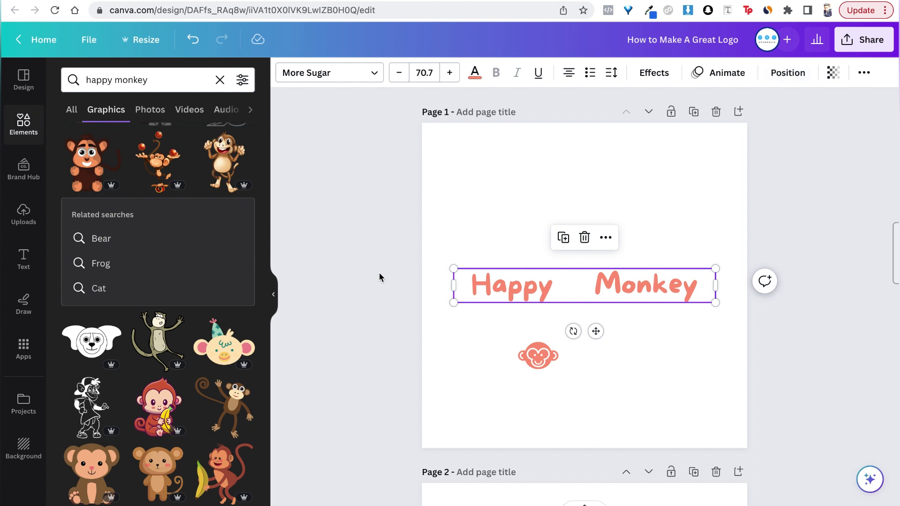
{"action": "left_click", "coordinate": [569, 403]}
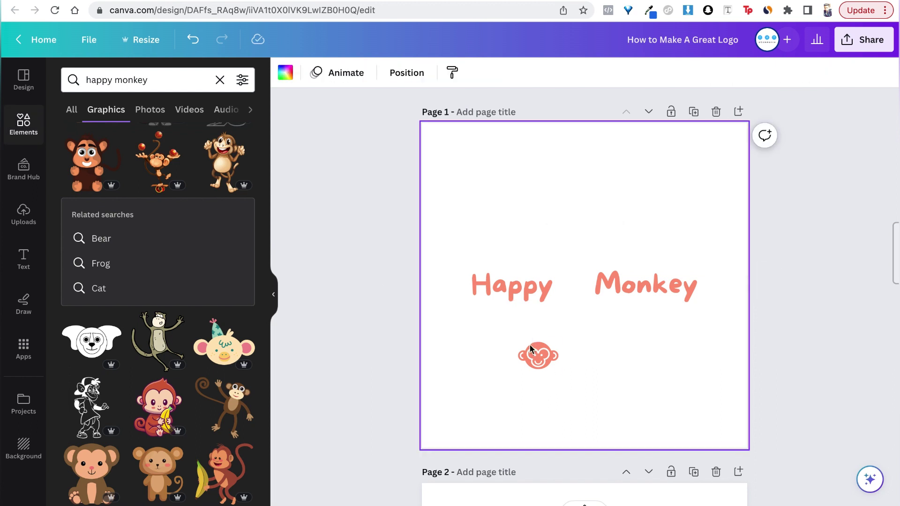
- Place the monkey face in the gap between "Happy" and "Monkey", scaled down slightly to fit between the words
{"action": "left_click_drag", "start_coordinate": [536, 357], "coordinate": [574, 291]}
{"action": "left_click", "coordinate": [576, 294]}
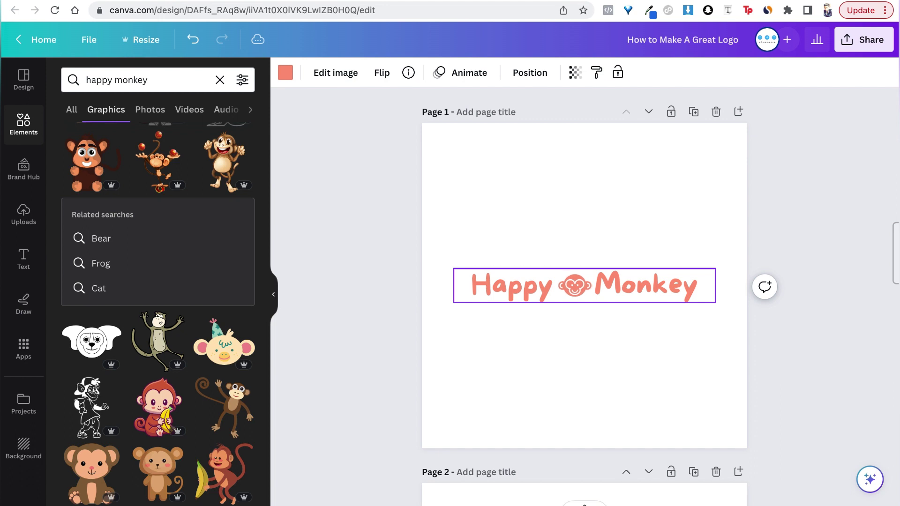
{"action": "left_click", "coordinate": [733, 287]}
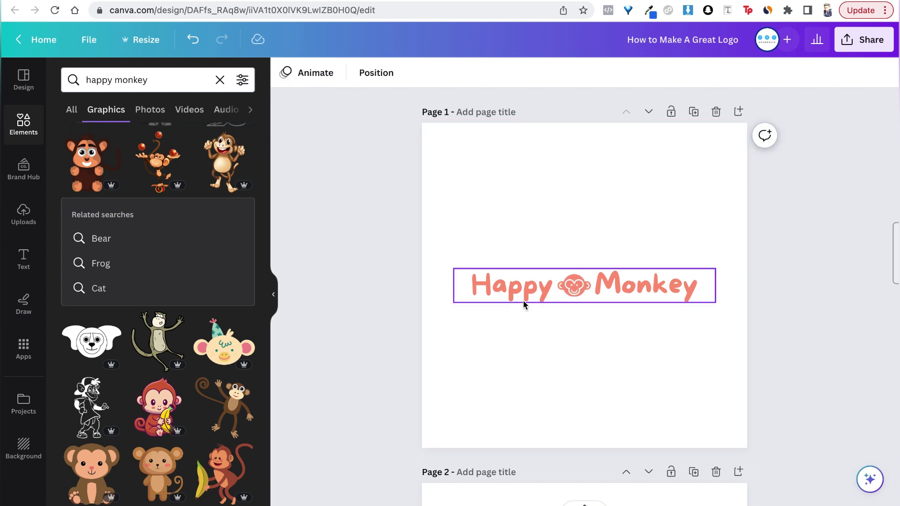
- Group the "Happy Monkey" title and the monkey face graphic together
{"action": "left_click", "coordinate": [568, 290]}
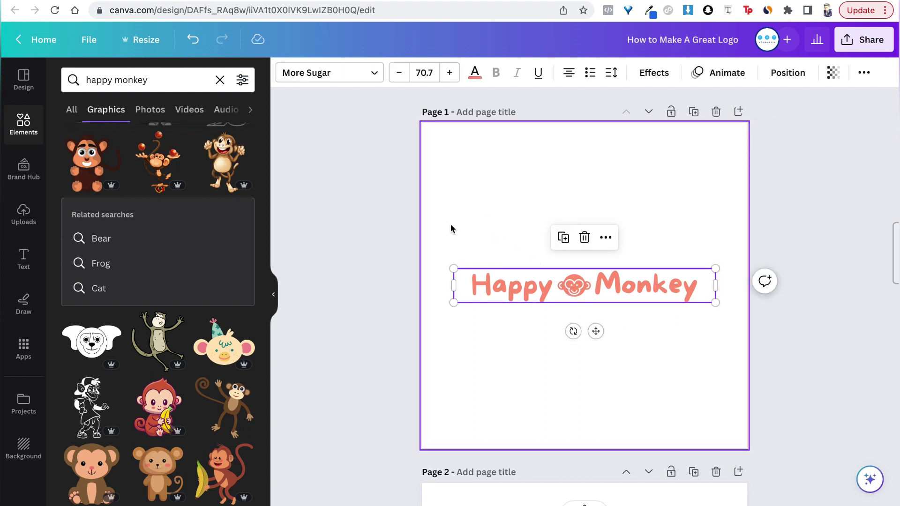
{"action": "left_click_drag", "start_coordinate": [449, 223], "coordinate": [633, 339]}
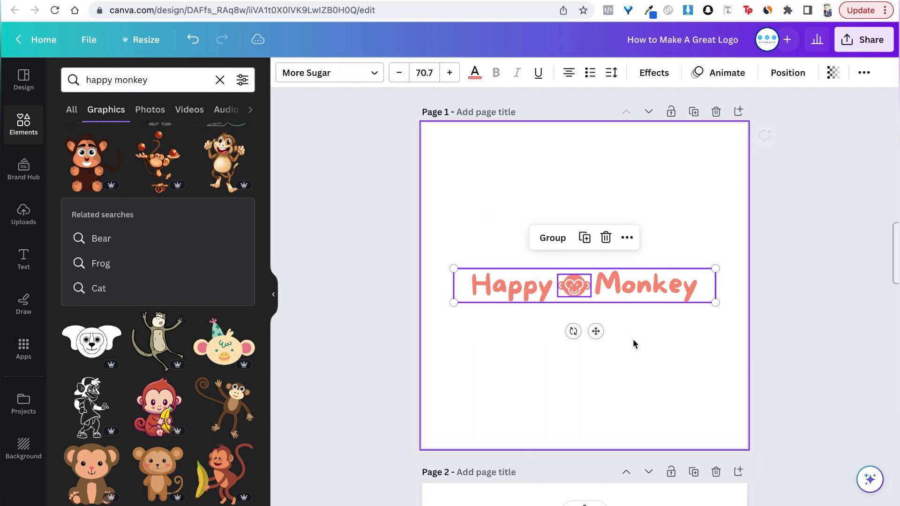
{"action": "left_click", "coordinate": [551, 239]}
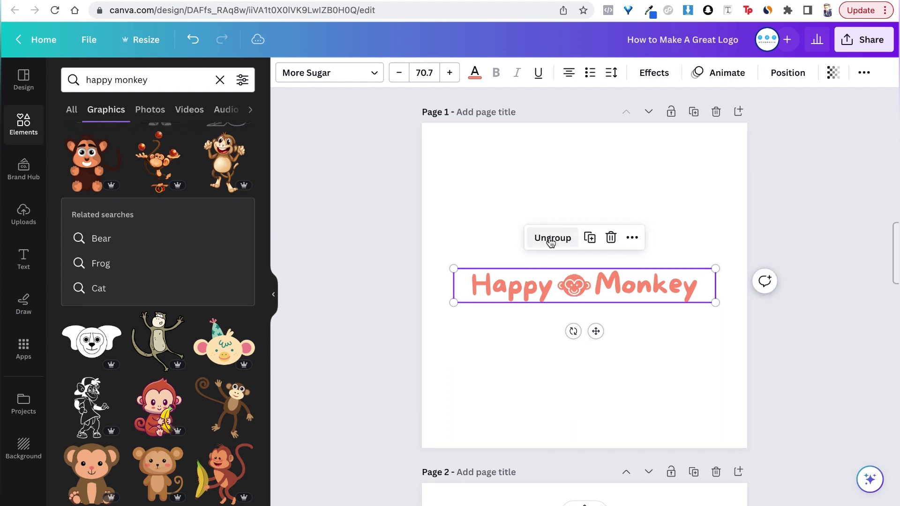
{"action": "left_click", "coordinate": [374, 248]}
- Enlarge the grouped Happy Monkey logo proportionally to about 948.5 px wide
{"action": "left_click", "coordinate": [517, 280]}
{"action": "left_click_drag", "start_coordinate": [453, 265], "coordinate": [429, 262]}
{"action": "left_click_drag", "start_coordinate": [328, 343], "coordinate": [328, 343]}
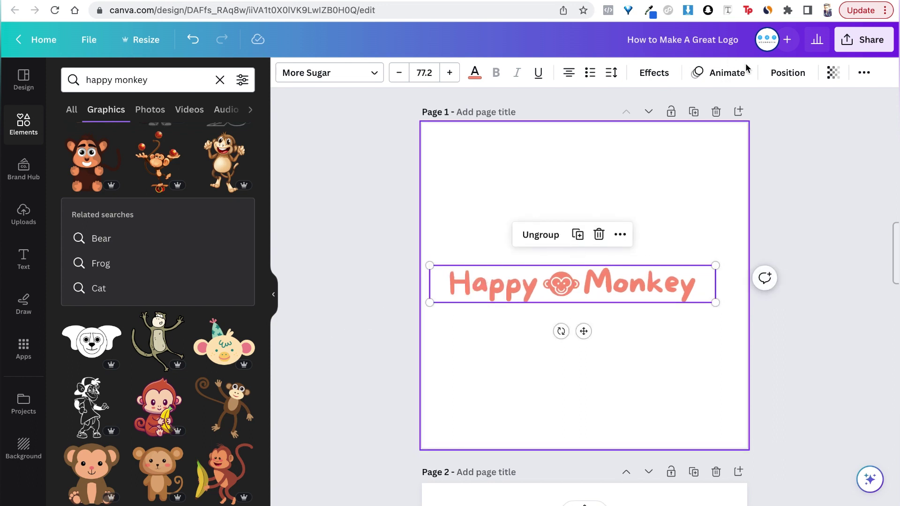
- Align the grouped logo to the center and middle of page 1
{"action": "left_click", "coordinate": [781, 79]}
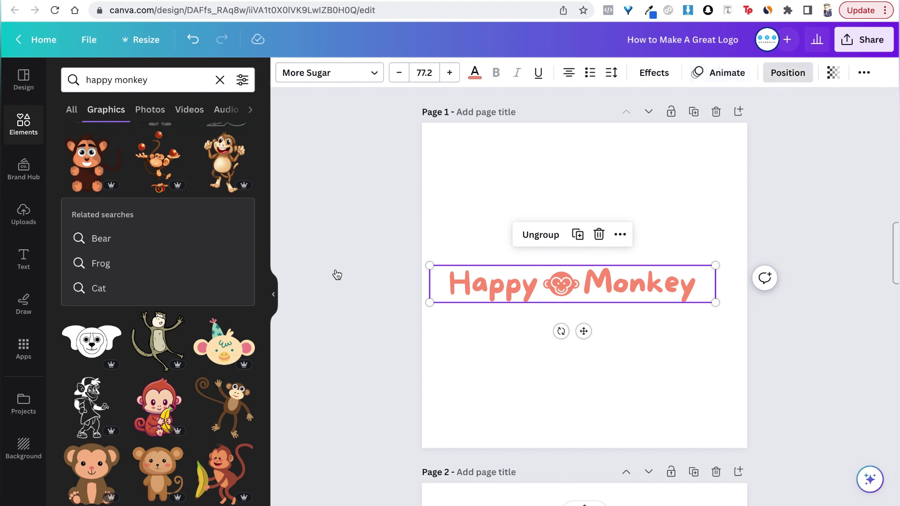
{"action": "left_click", "coordinate": [215, 210]}
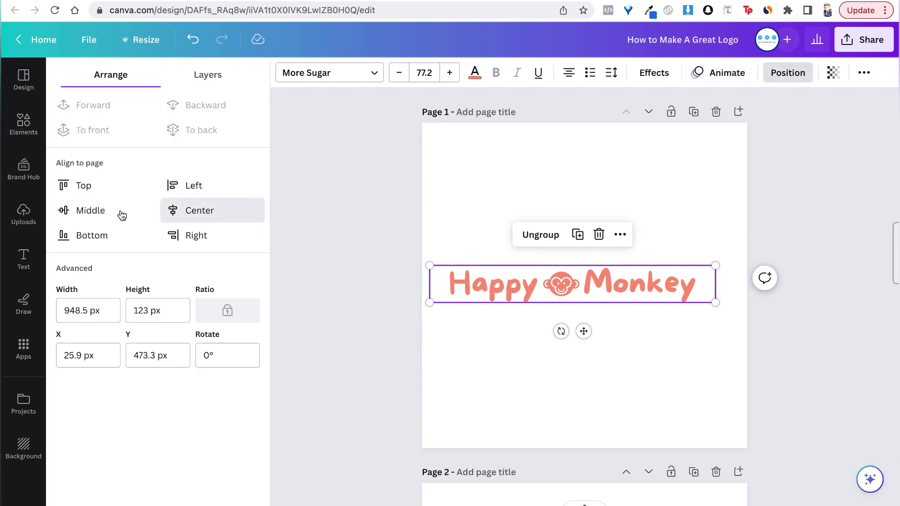
{"action": "left_click", "coordinate": [120, 214]}
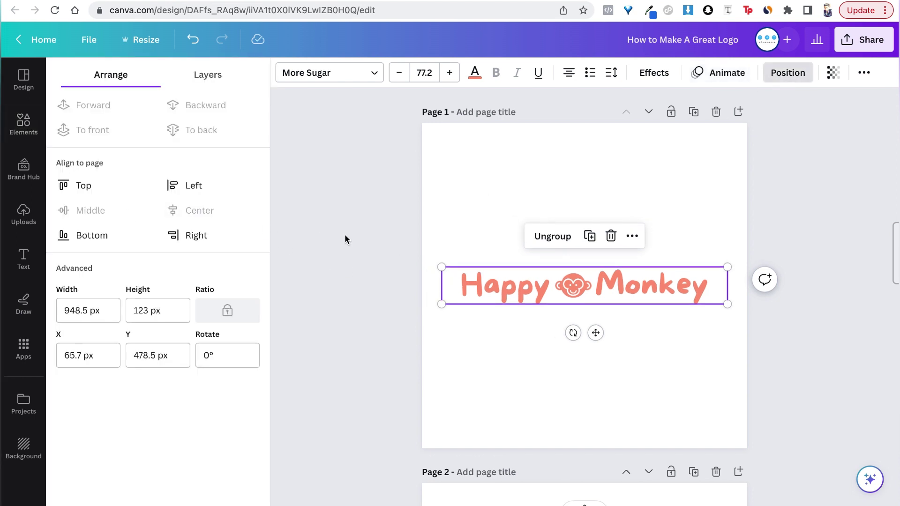
{"action": "left_click", "coordinate": [345, 239]}
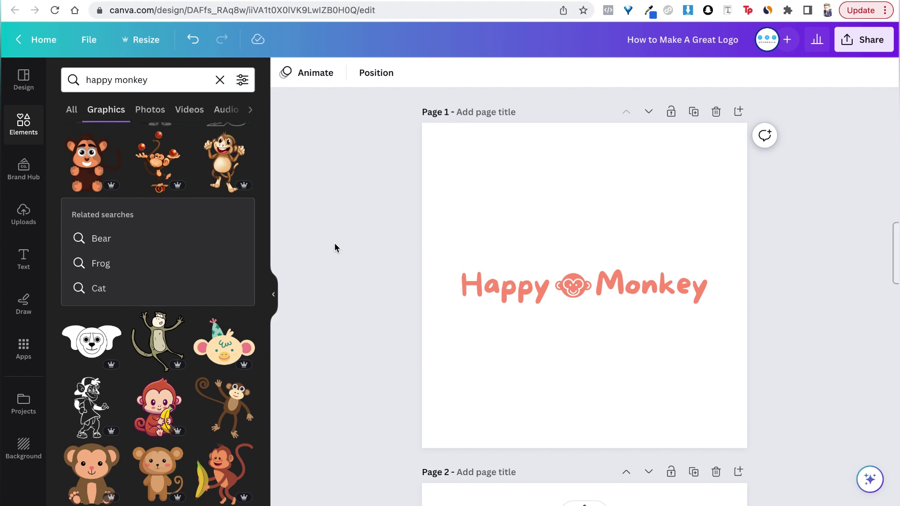
{"action": "scroll", "coordinate": [183, 384], "scroll_direction": "down", "scroll_amount": 5}
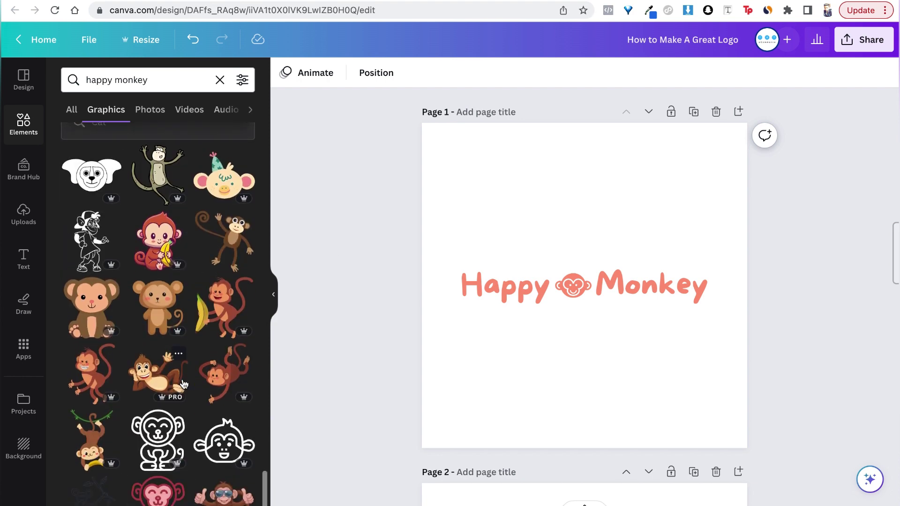
{"action": "scroll", "coordinate": [184, 380], "scroll_direction": "down", "scroll_amount": 4}
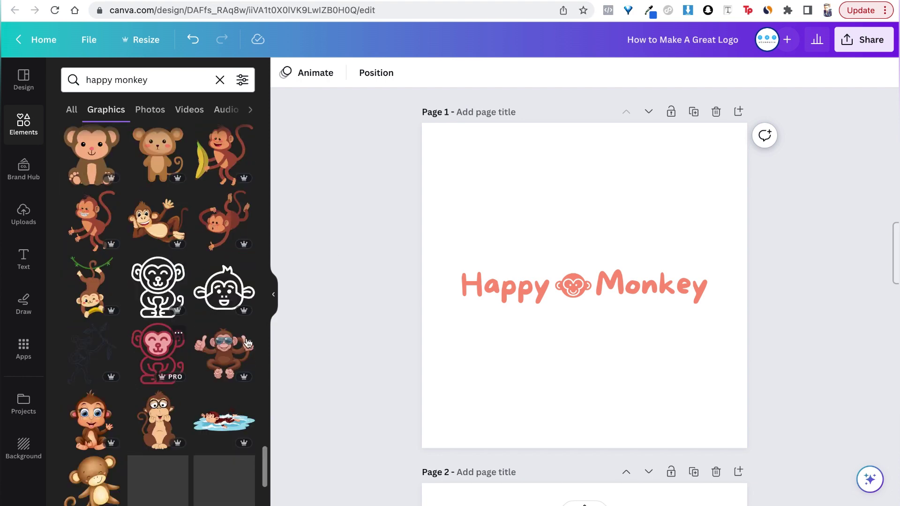
{"action": "scroll", "coordinate": [146, 401], "scroll_direction": "down", "scroll_amount": 6}
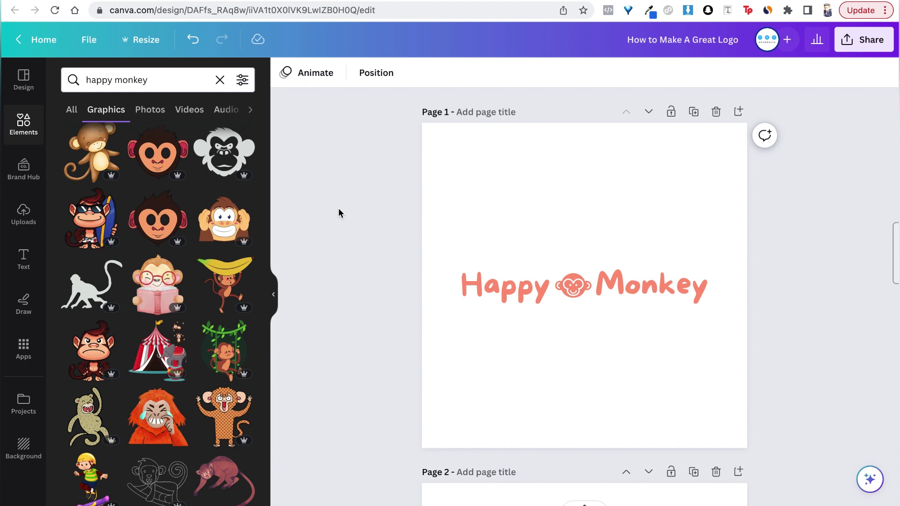
- Duplicate page 1 and copy the hex code #FE977C from the logo's text color on the duplicate
{"action": "left_click", "coordinate": [693, 113]}
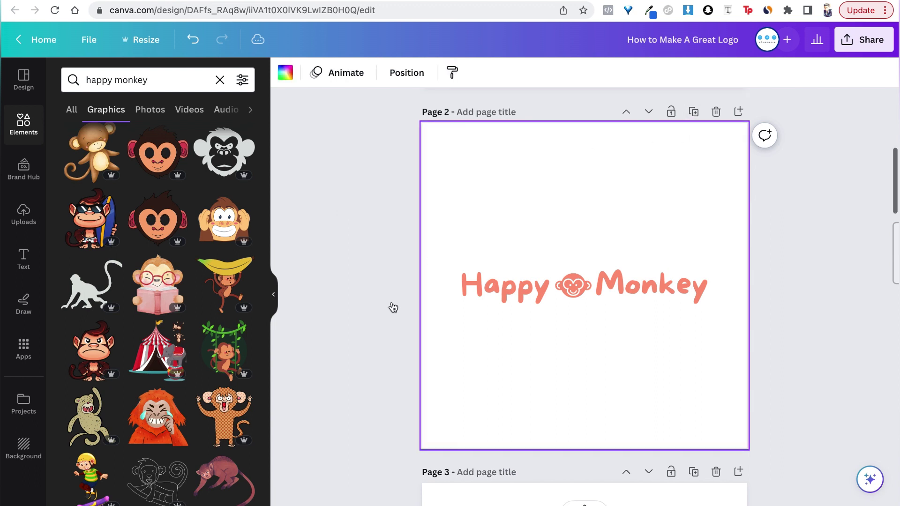
{"action": "scroll", "coordinate": [605, 246], "scroll_direction": "up", "scroll_amount": 1}
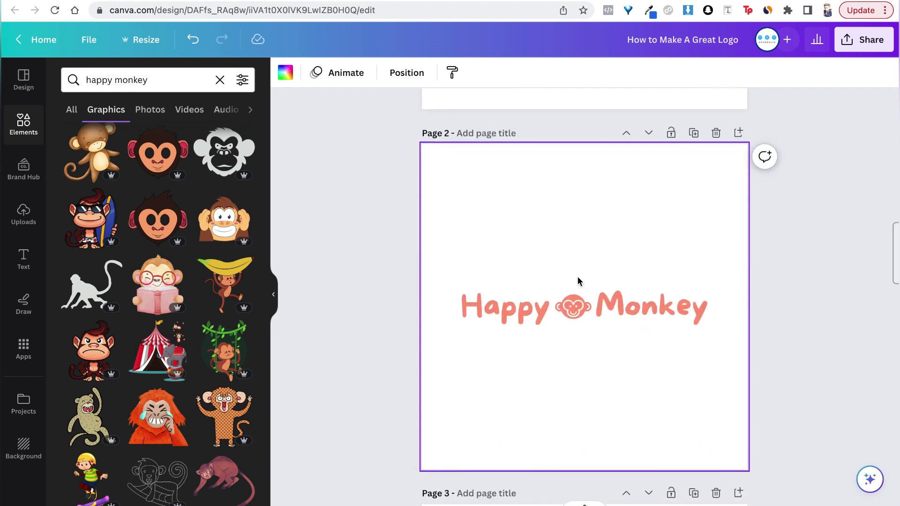
{"action": "left_click", "coordinate": [520, 309]}
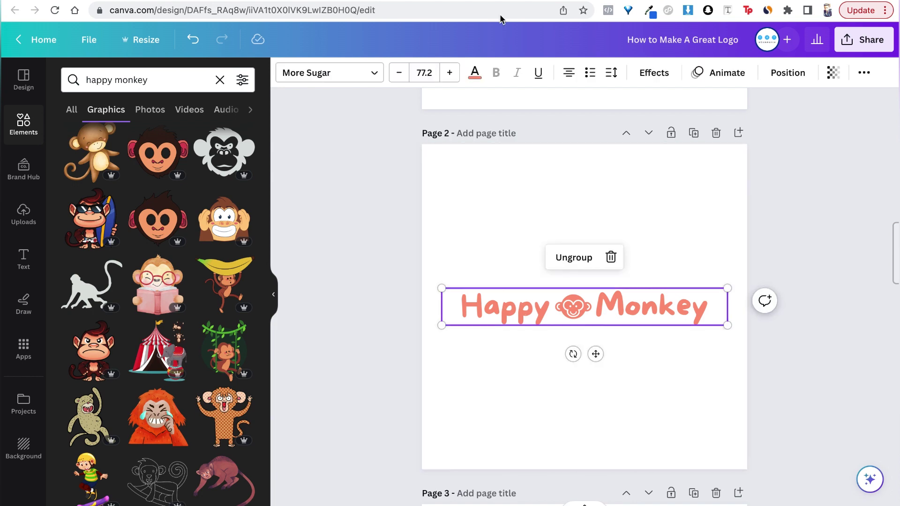
{"action": "left_click", "coordinate": [474, 74]}
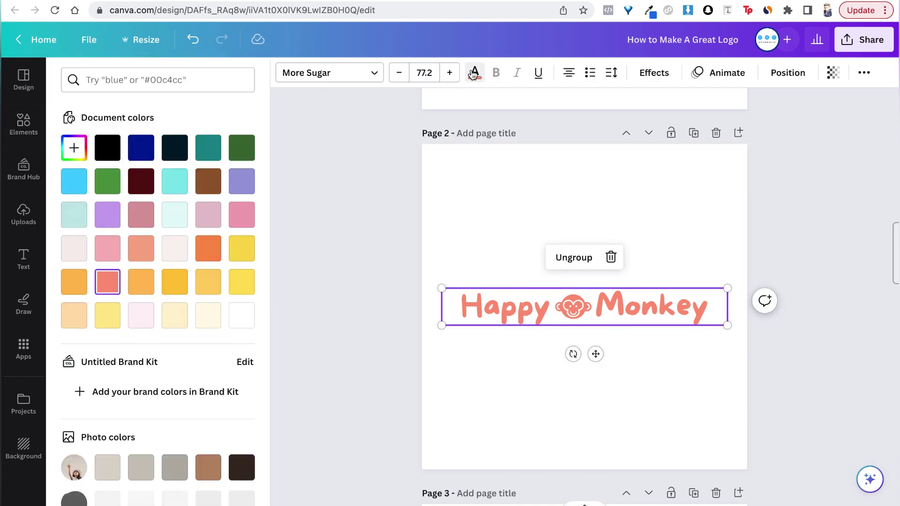
{"action": "left_click", "coordinate": [75, 149]}
{"action": "key", "text": "super+c"}
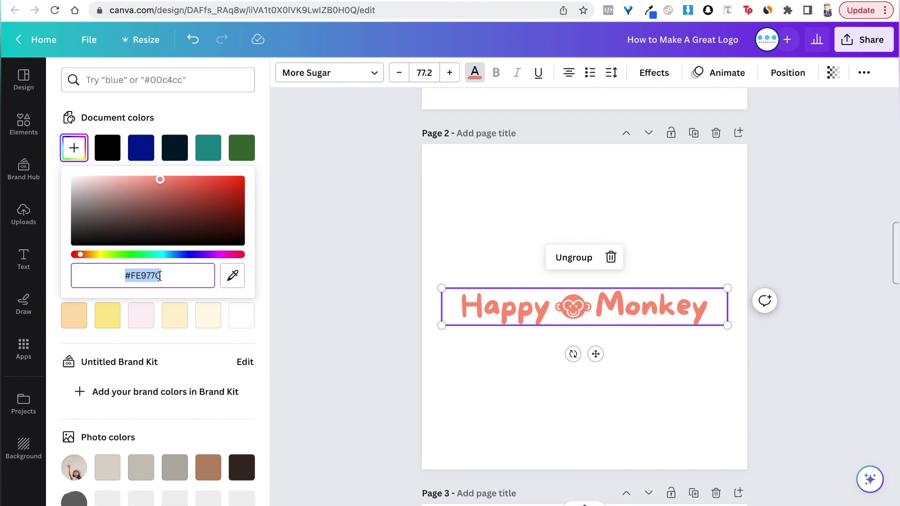
{"action": "left_click", "coordinate": [377, 263]}
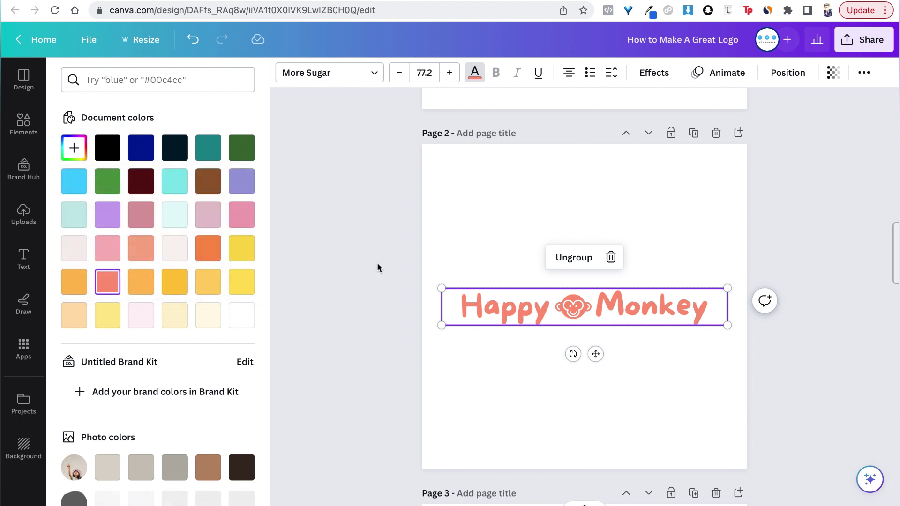
- Set the background color of page 2 to the copied coral #FE977C
{"action": "left_click", "coordinate": [513, 200]}
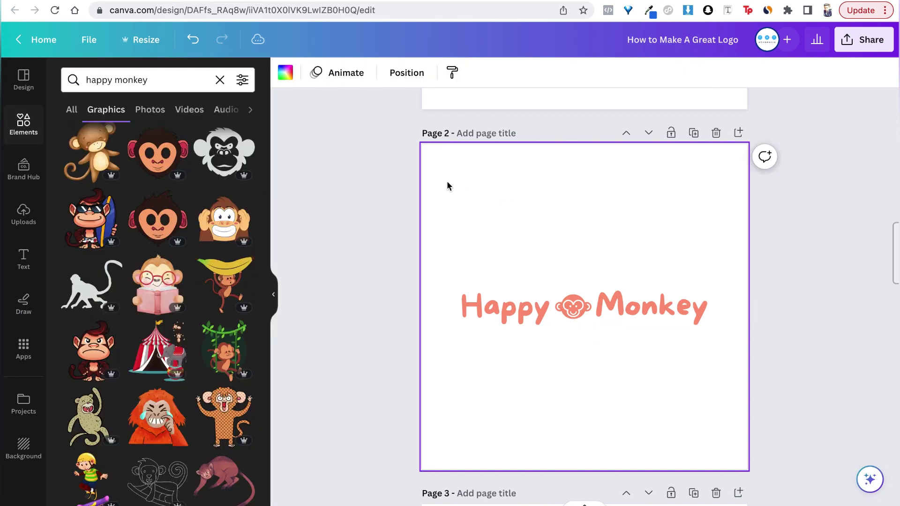
{"action": "left_click", "coordinate": [285, 75]}
{"action": "left_click", "coordinate": [286, 75]}
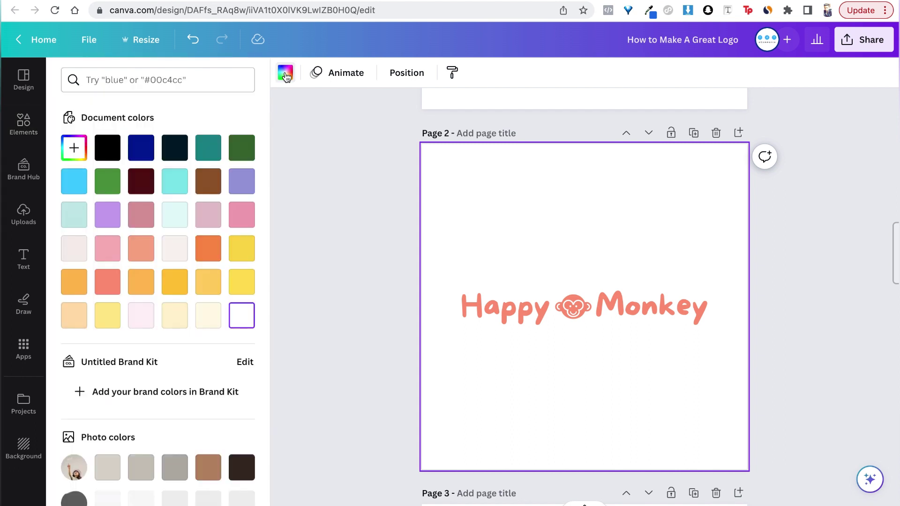
{"action": "left_click", "coordinate": [73, 149]}
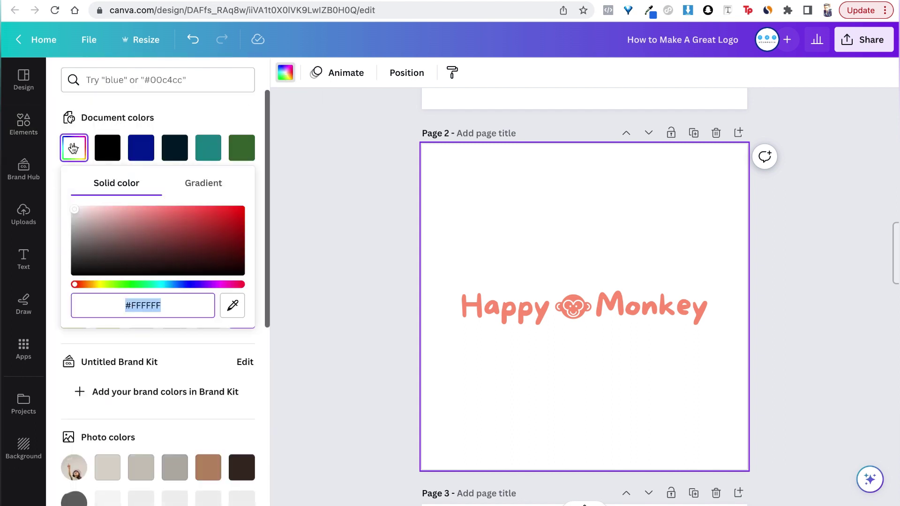
{"action": "key", "text": "super+v"}
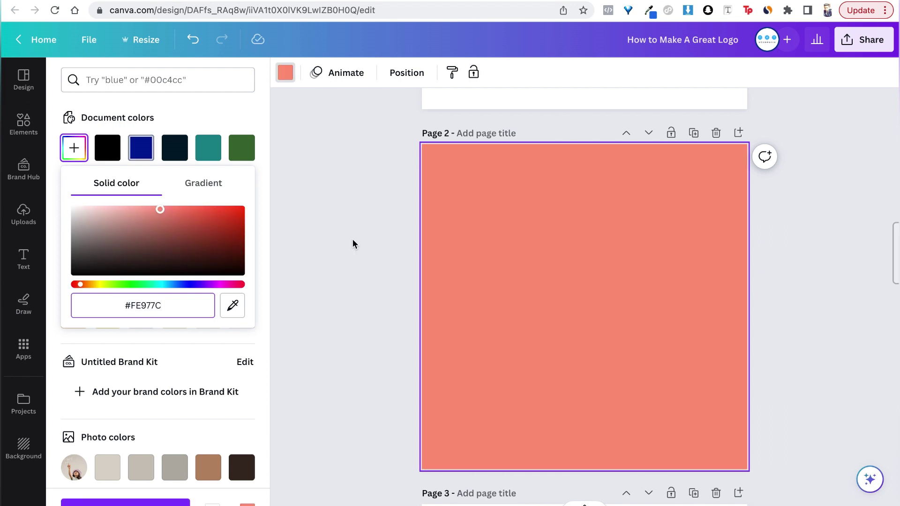
{"action": "left_click", "coordinate": [353, 241]}
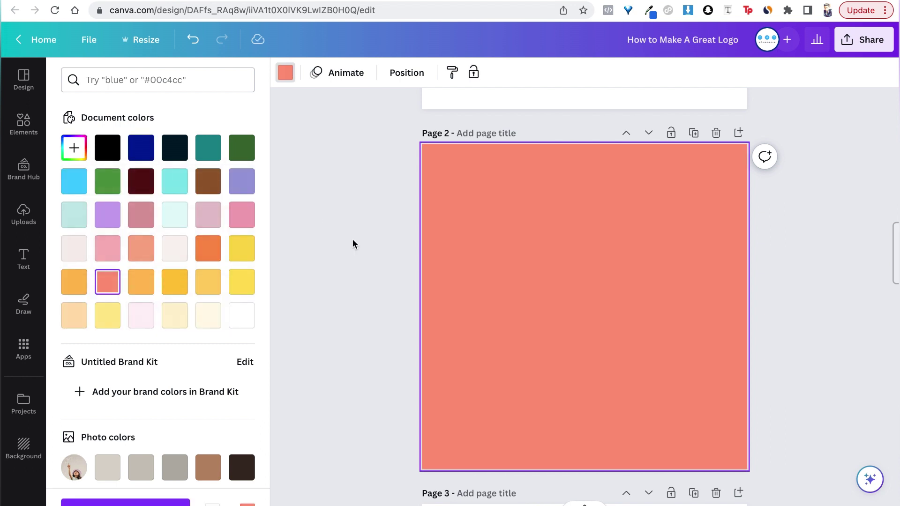
{"action": "left_click", "coordinate": [353, 241]}
- Set the "Happy Monkey" text on page 2 to white and undo the color change applied across all other pages
{"action": "left_click_drag", "start_coordinate": [352, 239], "coordinate": [743, 342]}
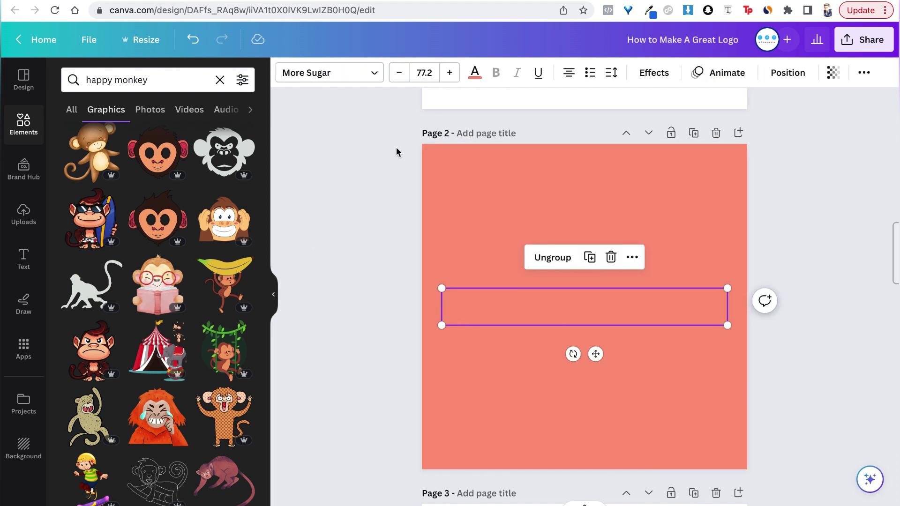
{"action": "left_click", "coordinate": [475, 75]}
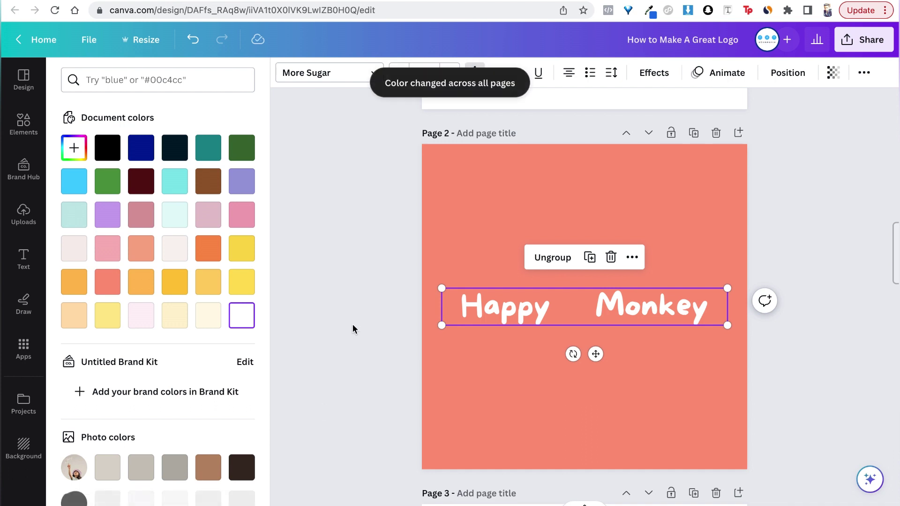
{"action": "scroll", "coordinate": [352, 324], "scroll_direction": "up", "scroll_amount": 4}
{"action": "scroll", "coordinate": [353, 324], "scroll_direction": "down", "scroll_amount": 3}
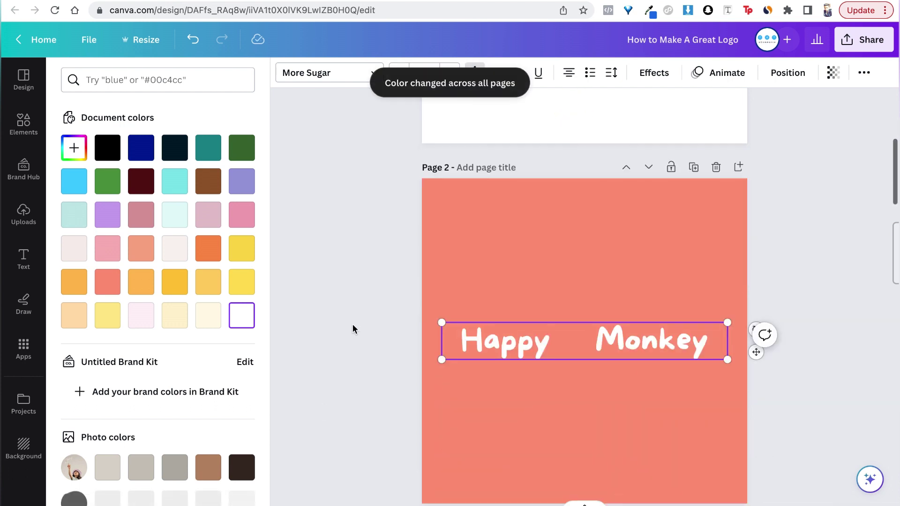
{"action": "scroll", "coordinate": [353, 325], "scroll_direction": "up", "scroll_amount": 2}
{"action": "scroll", "coordinate": [353, 324], "scroll_direction": "up", "scroll_amount": 2}
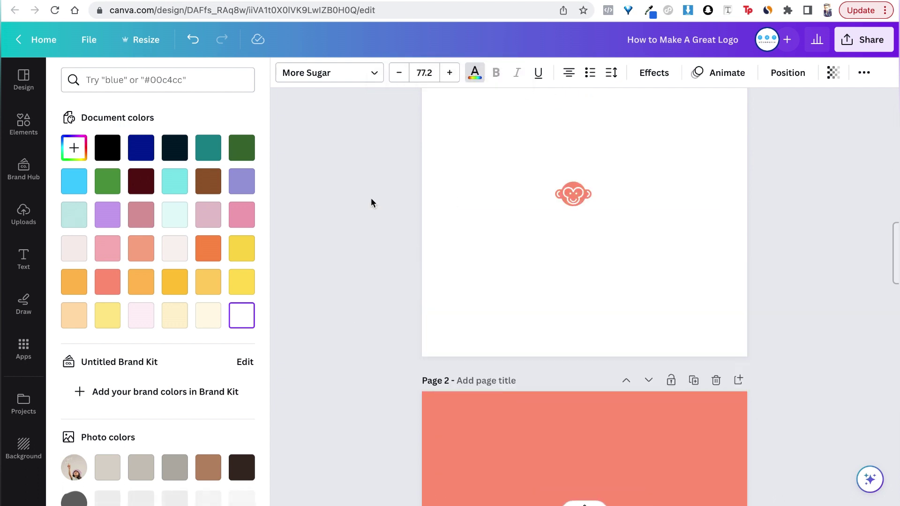
{"action": "key", "text": "ctrl+z"}
{"action": "scroll", "coordinate": [367, 274], "scroll_direction": "down", "scroll_amount": 5}
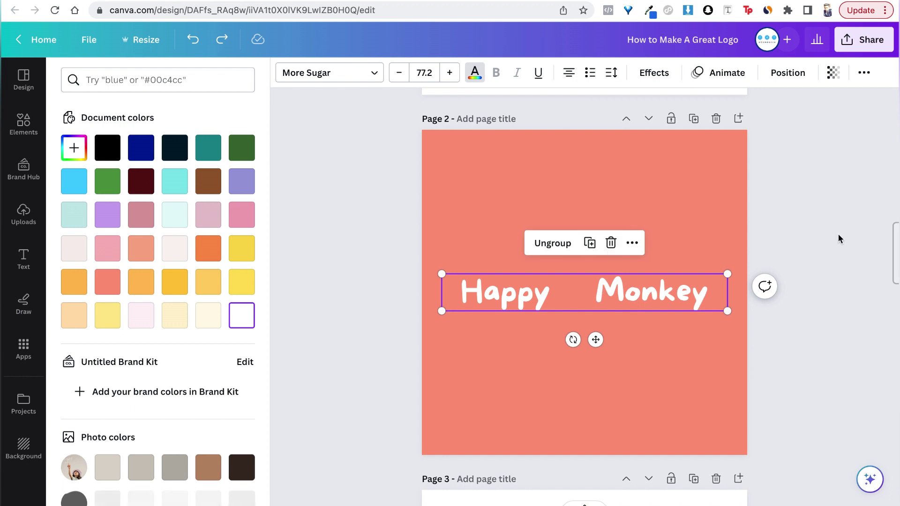
- Ungroup the logo on page 2, select the monkey face between the words and recolor it white
{"action": "right_click", "coordinate": [257, 188]}
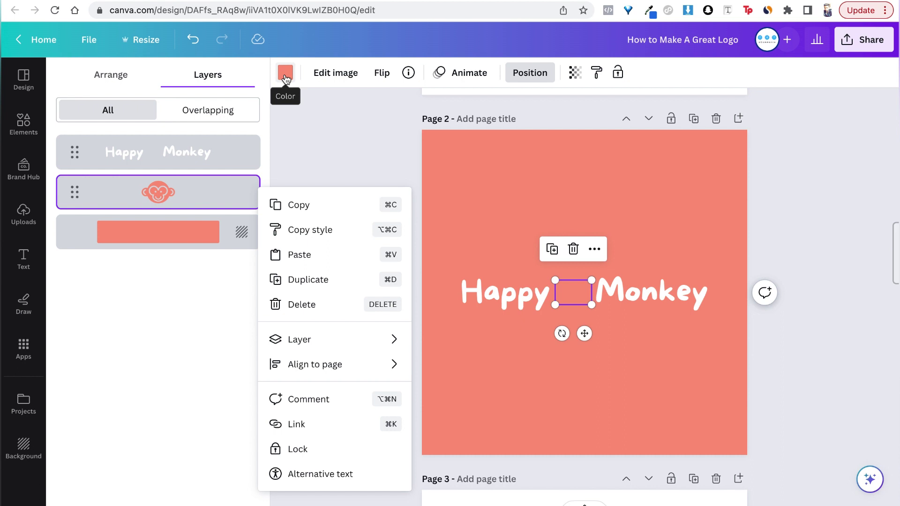
{"action": "left_click", "coordinate": [285, 74]}
{"action": "left_click", "coordinate": [284, 73]}
{"action": "left_click", "coordinate": [285, 74]}
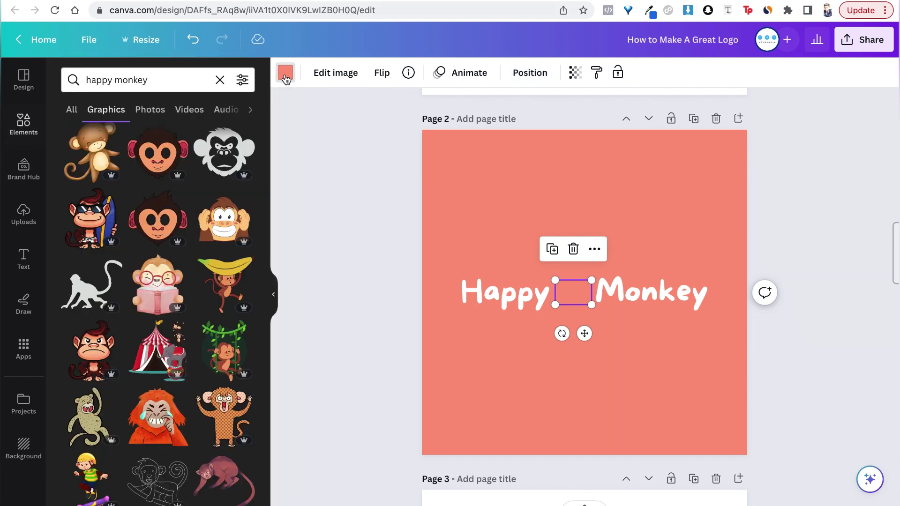
{"action": "left_click", "coordinate": [285, 75]}
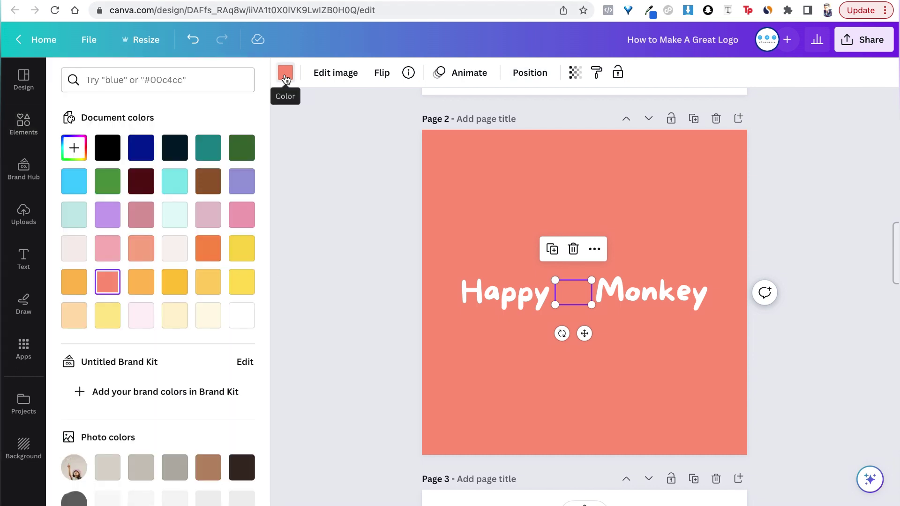
{"action": "left_click", "coordinate": [242, 322]}
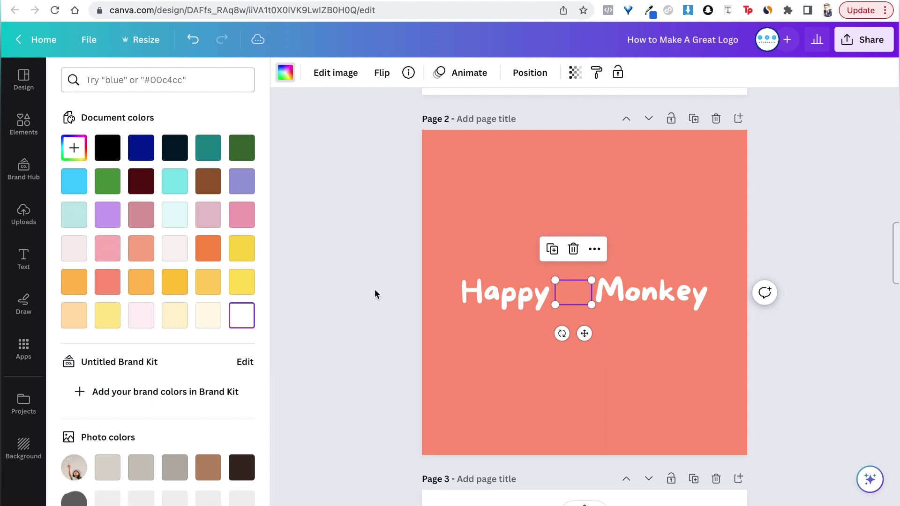
{"action": "key", "text": "Escape"}
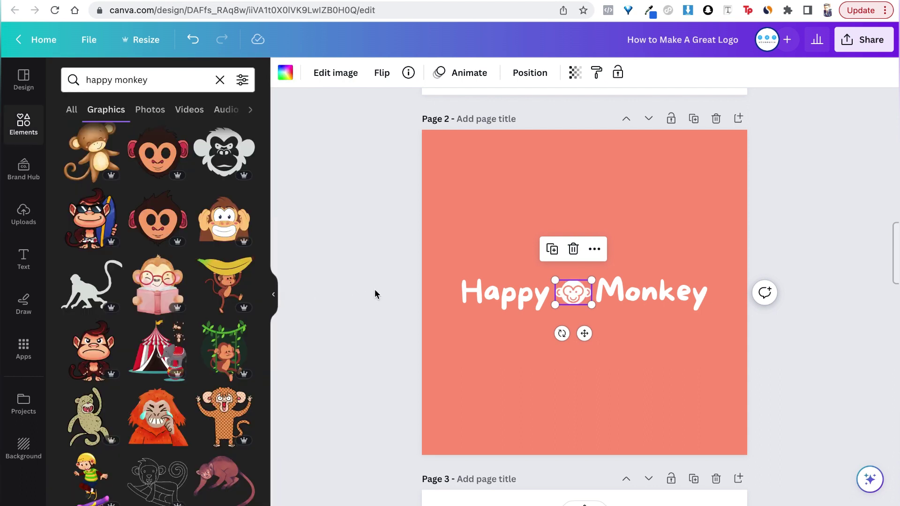
{"action": "key", "text": "Escape"}
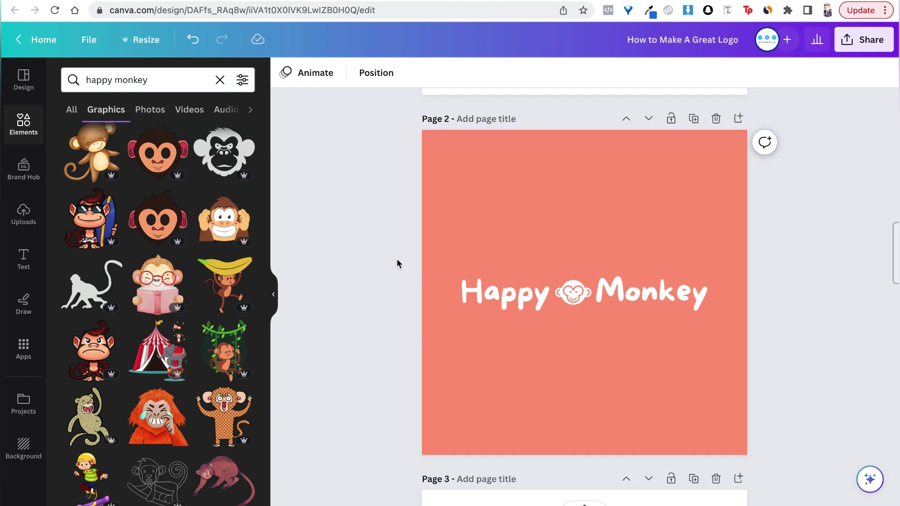
{"action": "scroll", "coordinate": [623, 215], "scroll_direction": "up", "scroll_amount": 5}
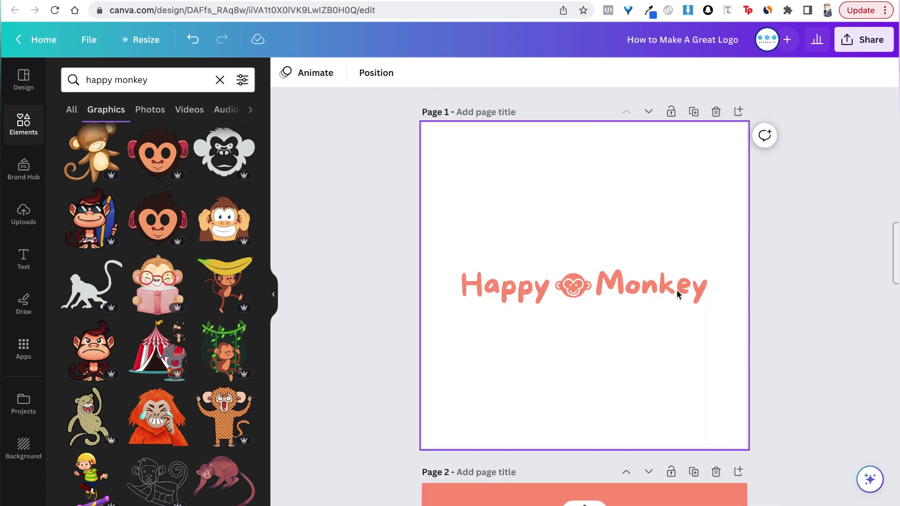
{"action": "scroll", "coordinate": [659, 297], "scroll_direction": "down", "scroll_amount": 5}
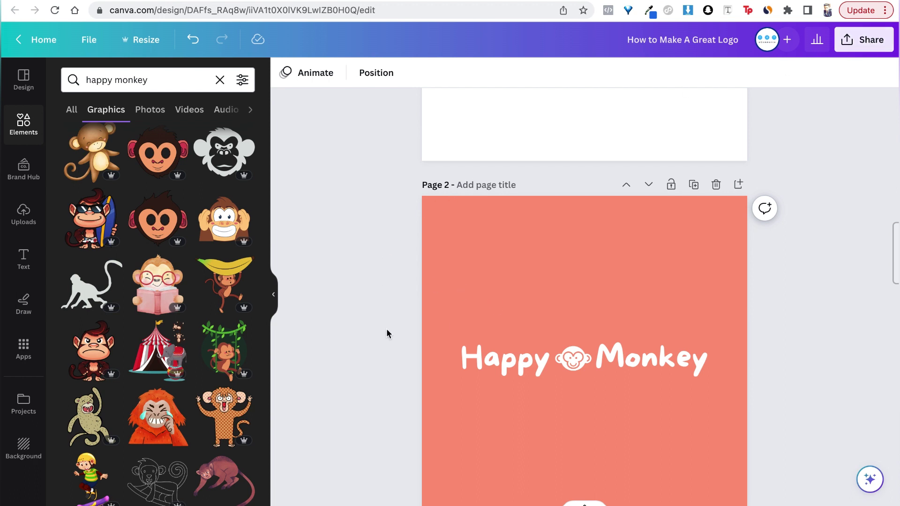
{"action": "scroll", "coordinate": [335, 293], "scroll_direction": "up", "scroll_amount": 6}
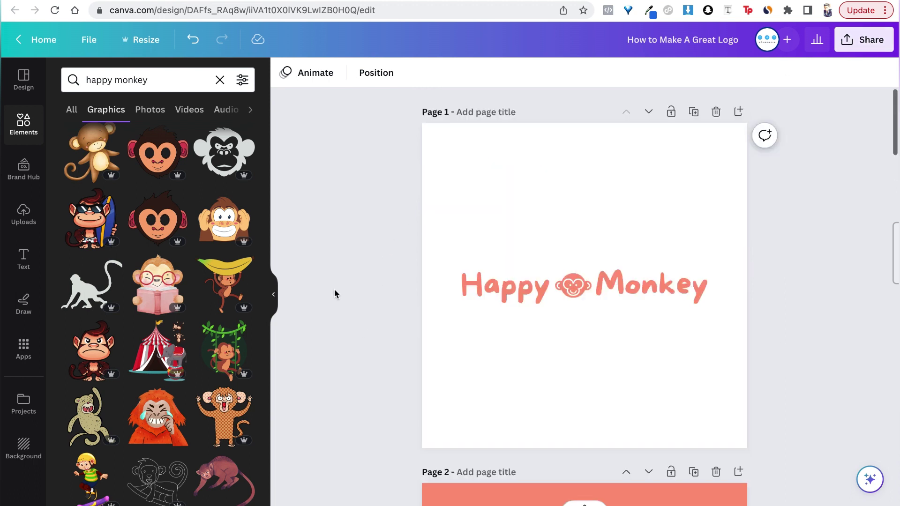